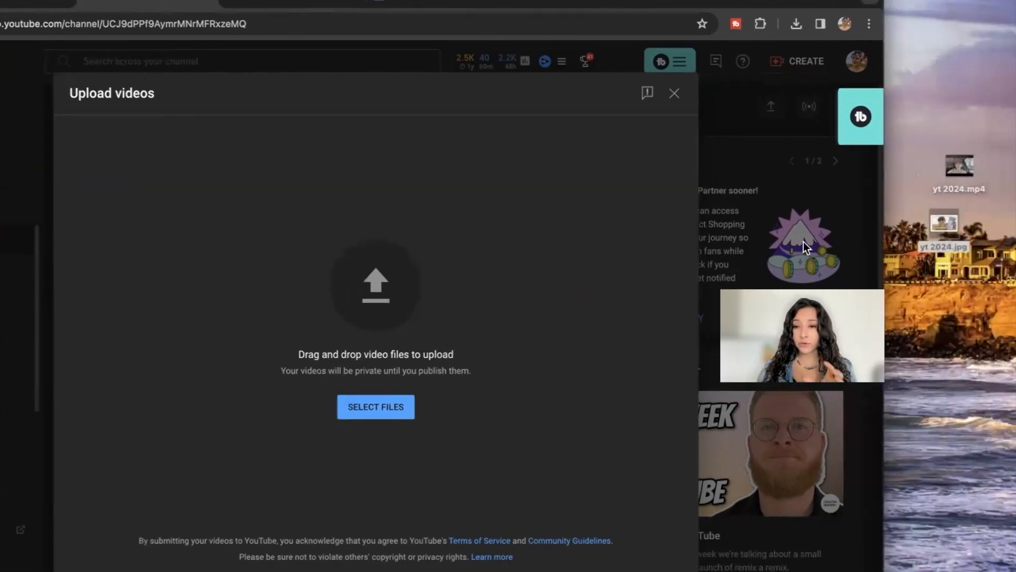
Upload yt 2024.mp4 from the desktop to the channel and consult the YouTube Video Checklist in Canva.
{"action": "left_click_drag", "start_coordinate": [963, 183], "coordinate": [378, 301]}
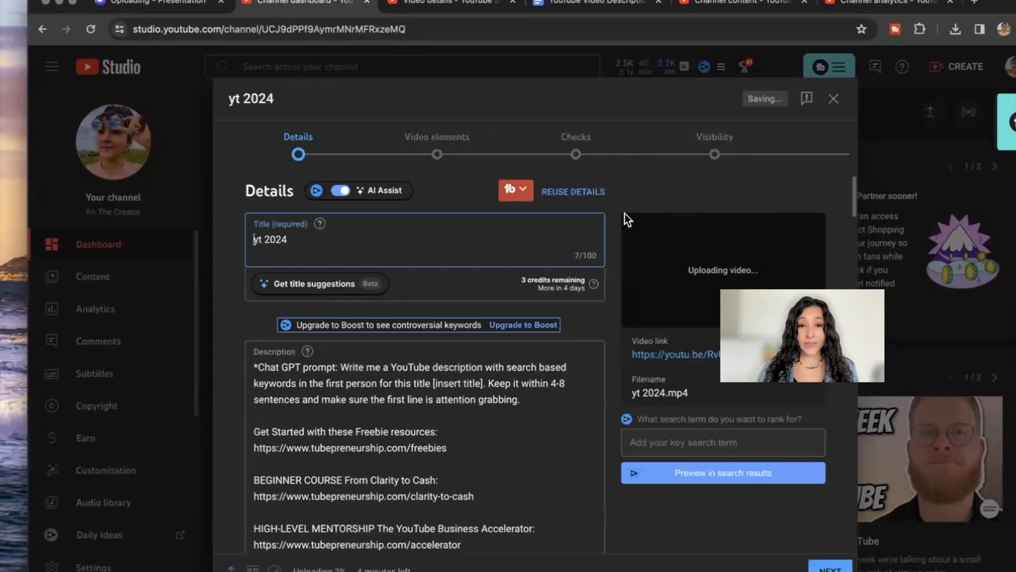
{"action": "left_click", "coordinate": [178, 3]}
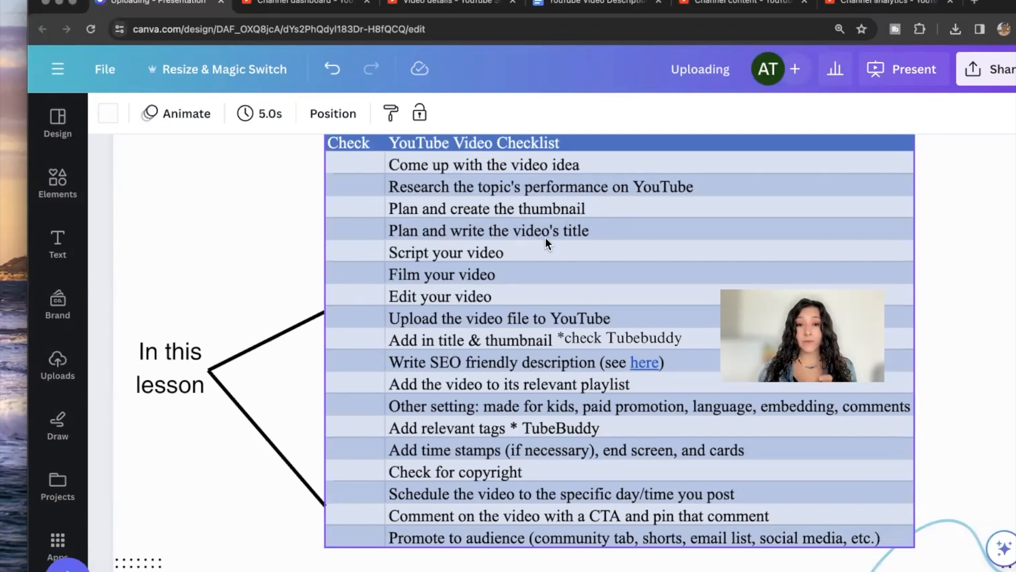
{"action": "left_click", "coordinate": [328, 11]}
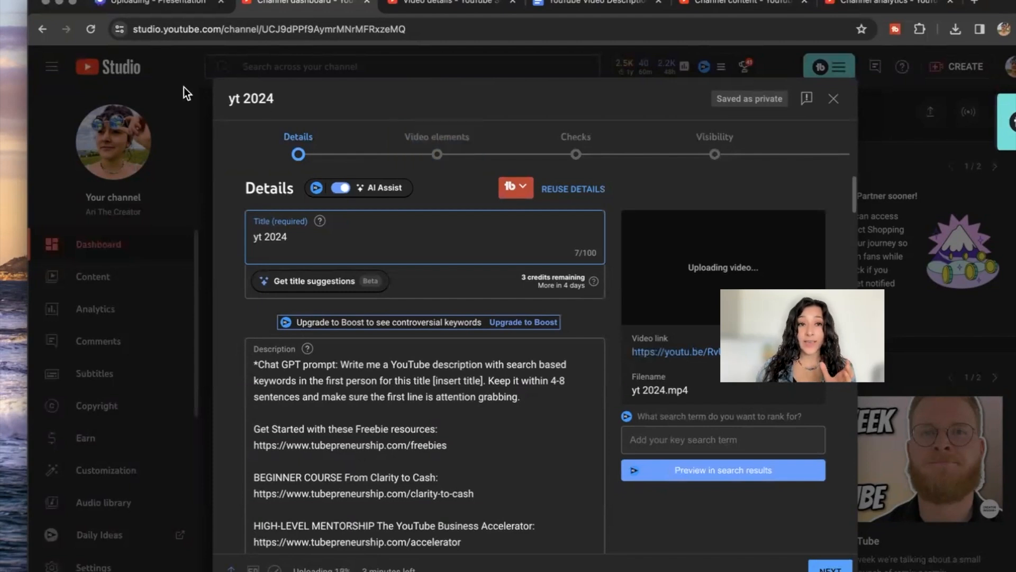
{"action": "left_click", "coordinate": [157, 11]}
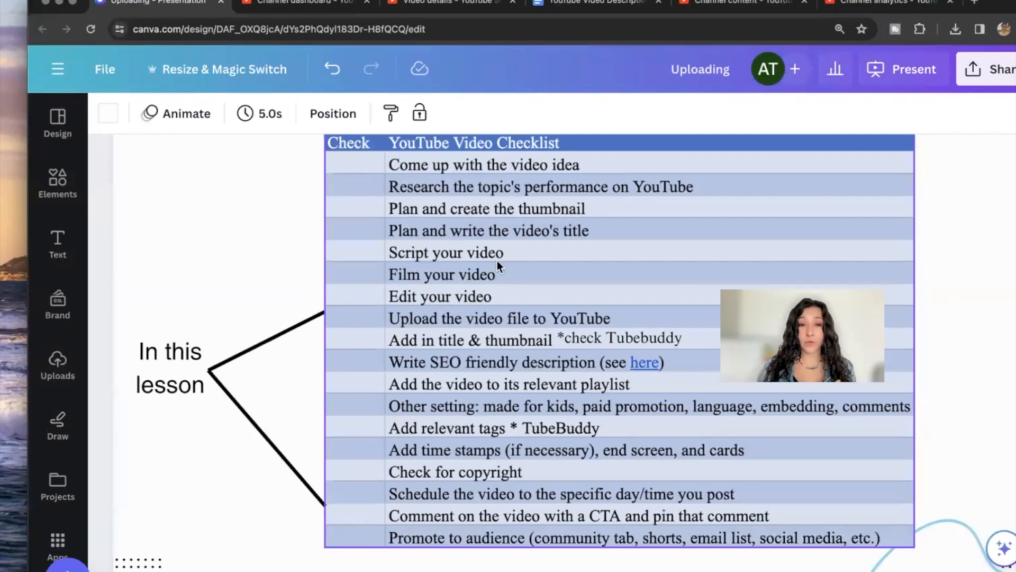
{"action": "left_click", "coordinate": [301, 5]}
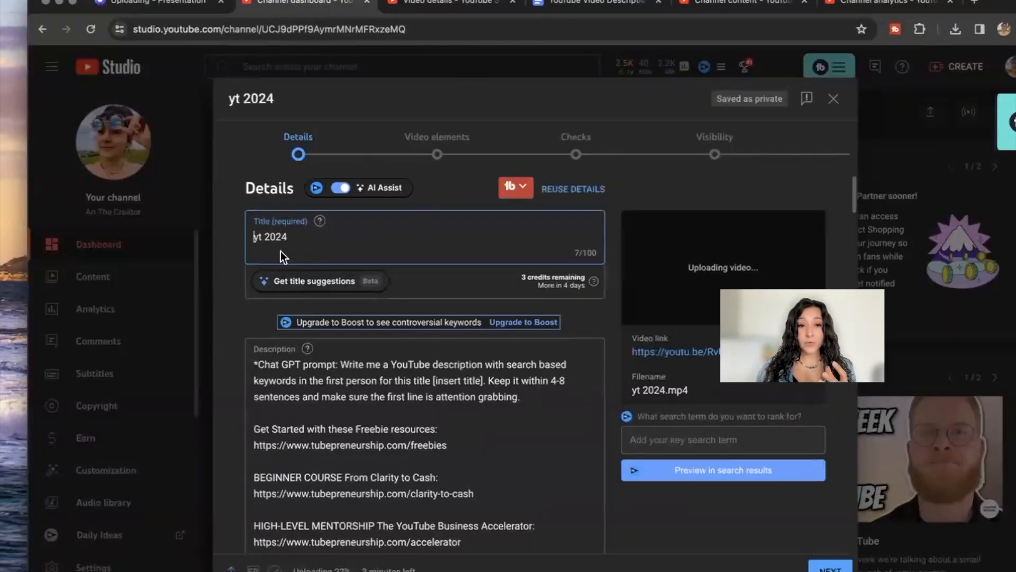
Copy the title "If I Started a YouTube Channel in 2024 I'd DO THIS!" from the existing video's details.
{"action": "left_click", "coordinate": [431, 6]}
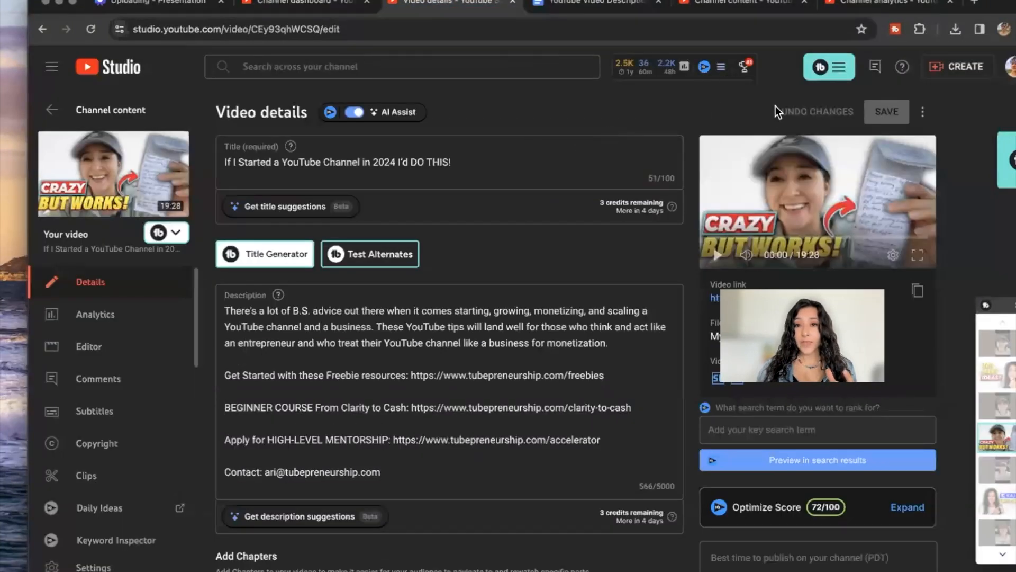
{"action": "triple_click", "coordinate": [303, 159]}
{"action": "key", "text": "super+c"}
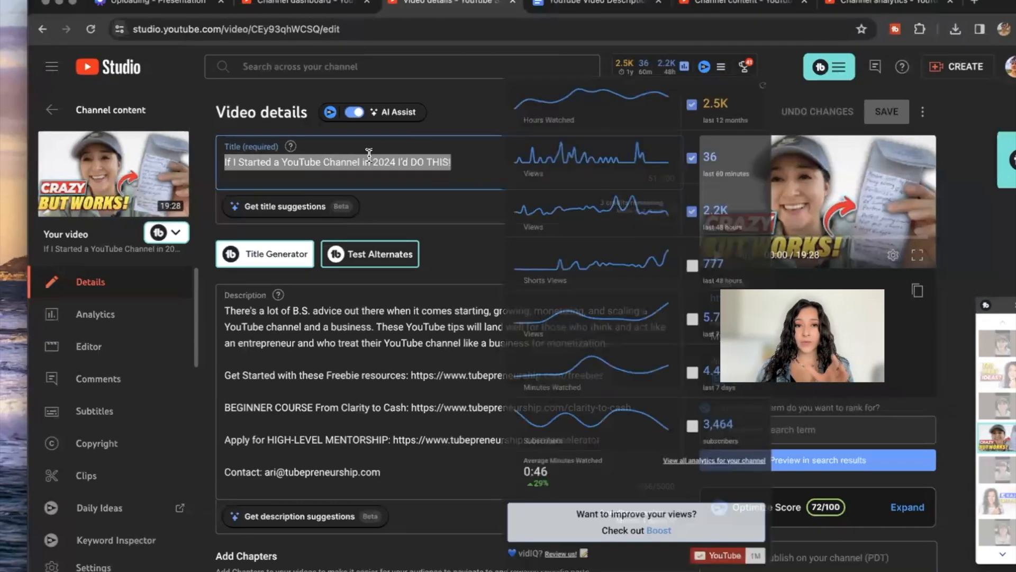
Explore the copied title in TubeBuddy's Keyword Explorer and examine its score analysis, including the explanation of Optimization Strength.
{"action": "left_click", "coordinate": [823, 69]}
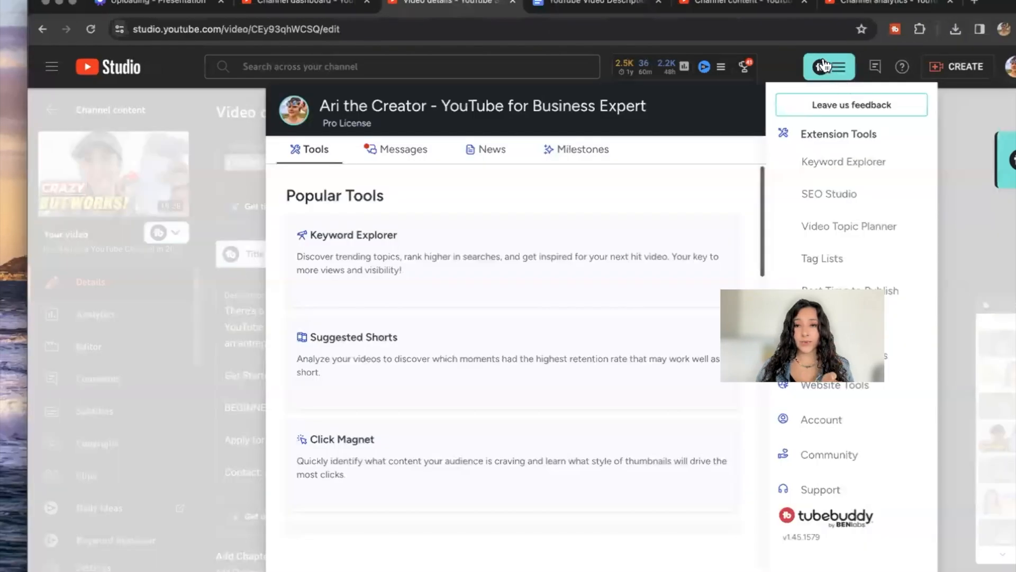
{"action": "left_click", "coordinate": [822, 71]}
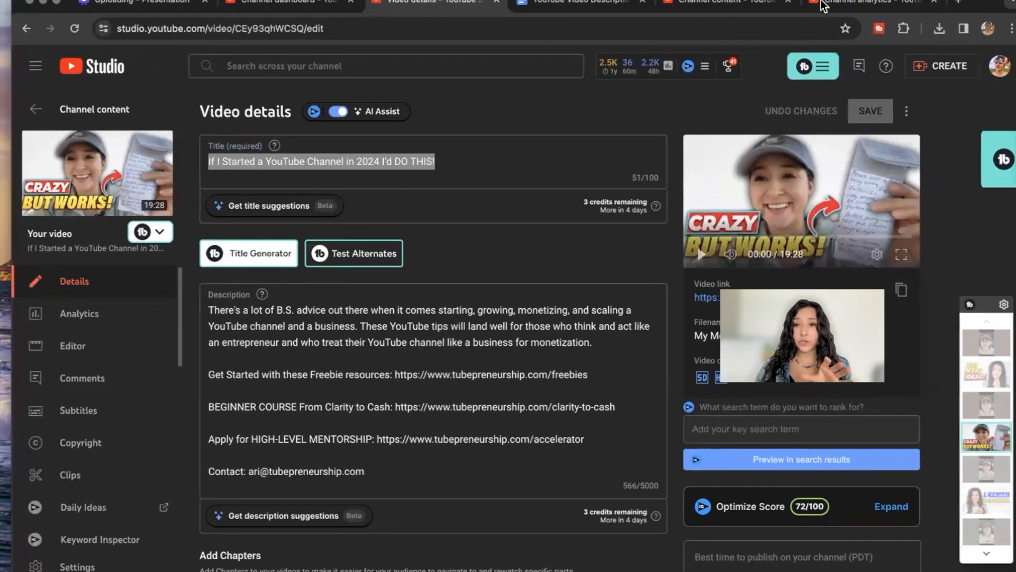
{"action": "left_click", "coordinate": [818, 71]}
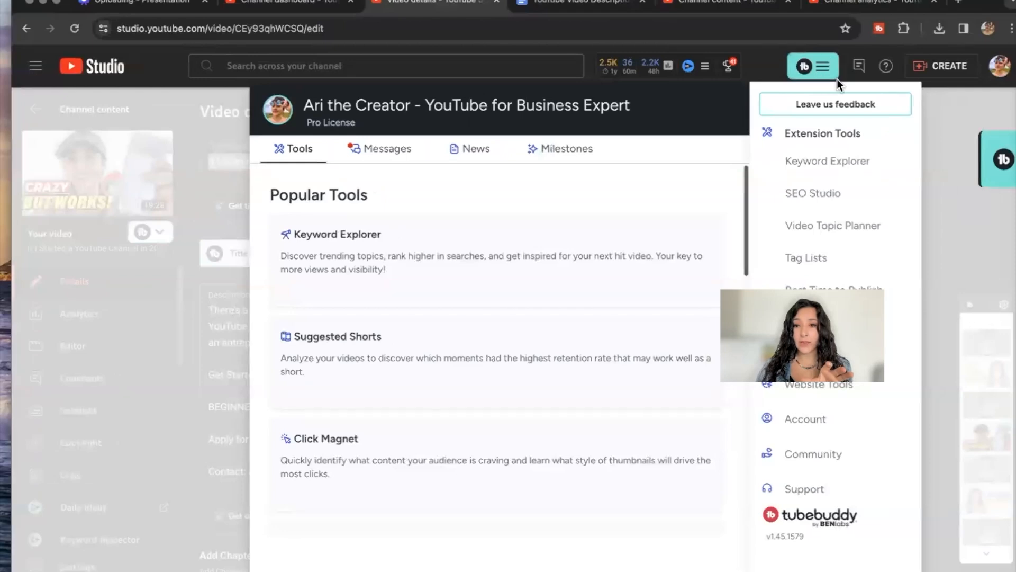
{"action": "left_click", "coordinate": [821, 175]}
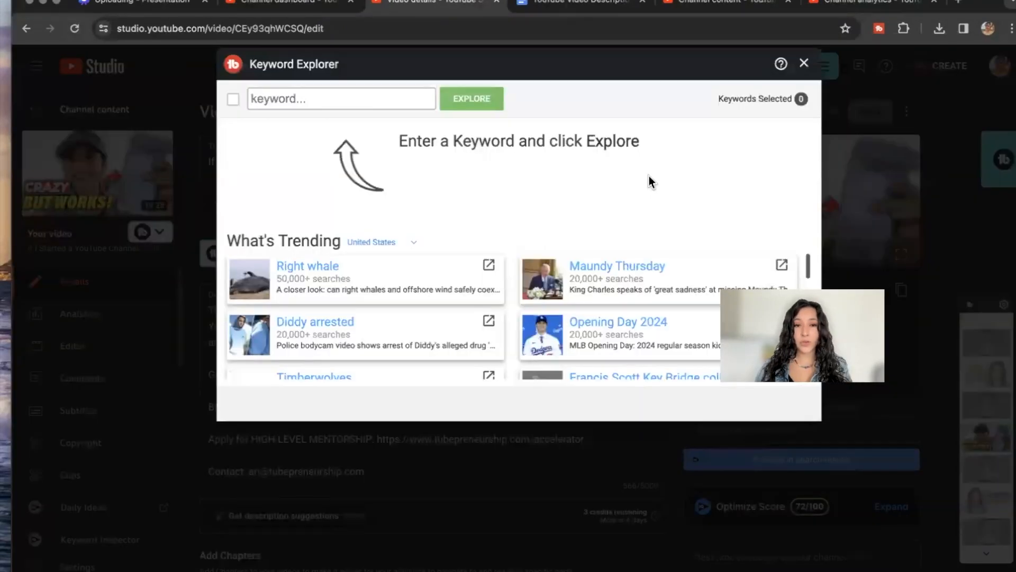
{"action": "key", "text": "super+v"}
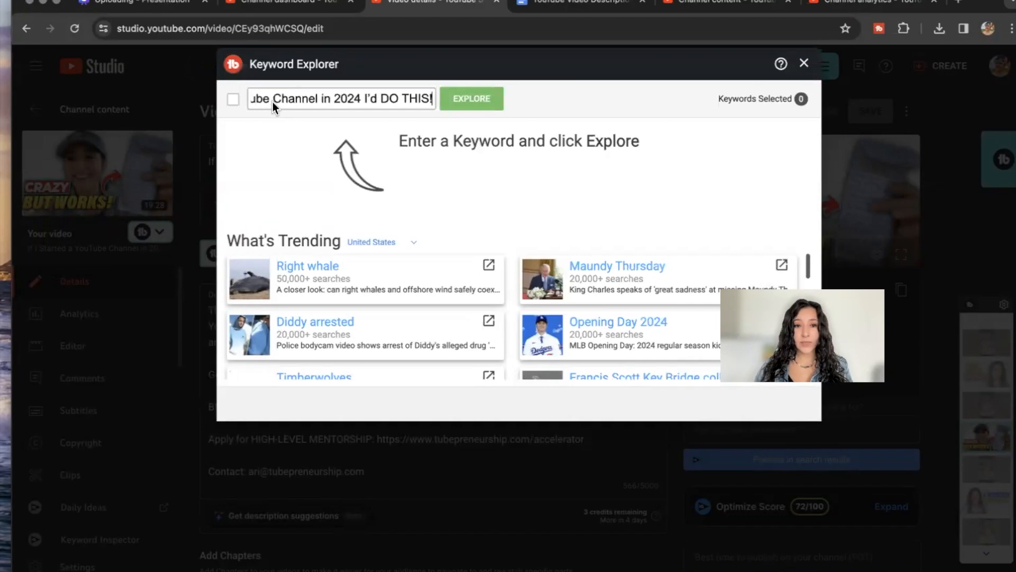
{"action": "left_click", "coordinate": [483, 106]}
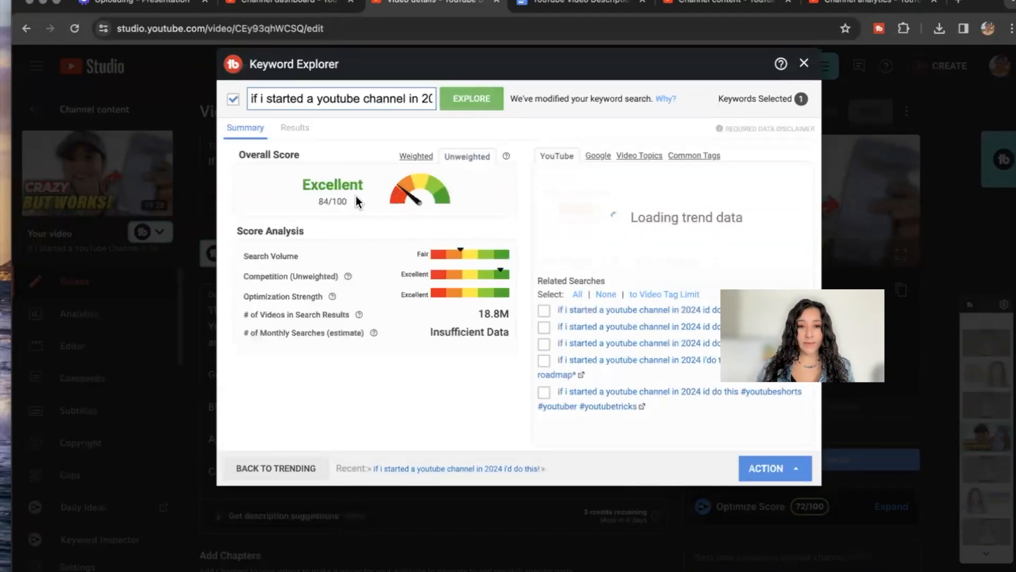
{"action": "scroll", "coordinate": [362, 174], "scroll_direction": "up", "scroll_amount": 5}
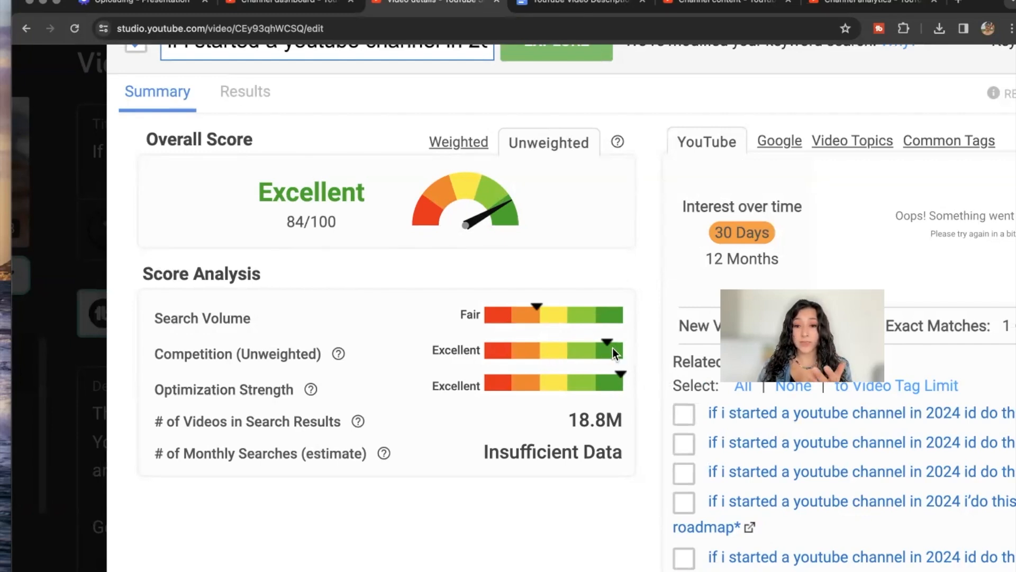
{"action": "mouse_move", "coordinate": [312, 392]}
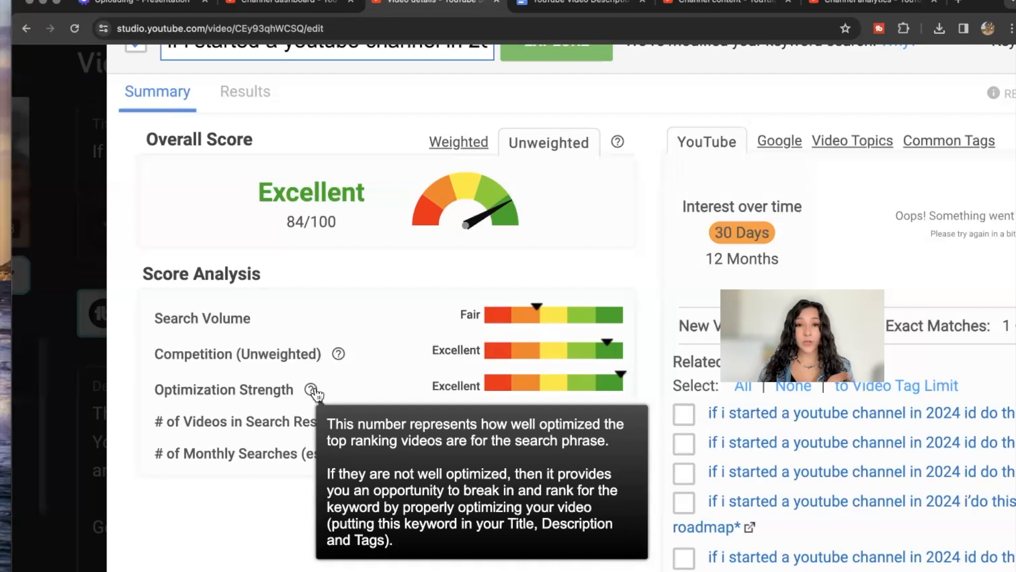
{"action": "scroll", "coordinate": [513, 321], "scroll_direction": "down", "scroll_amount": 1}
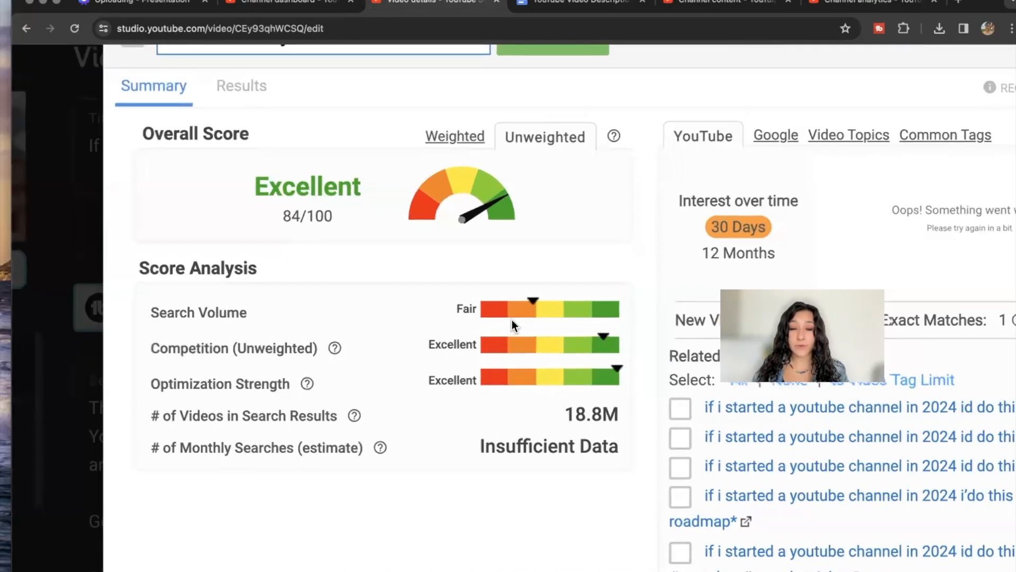
{"action": "scroll", "coordinate": [498, 318], "scroll_direction": "right", "scroll_amount": 1}
{"action": "scroll", "coordinate": [497, 319], "scroll_direction": "down", "scroll_amount": 2}
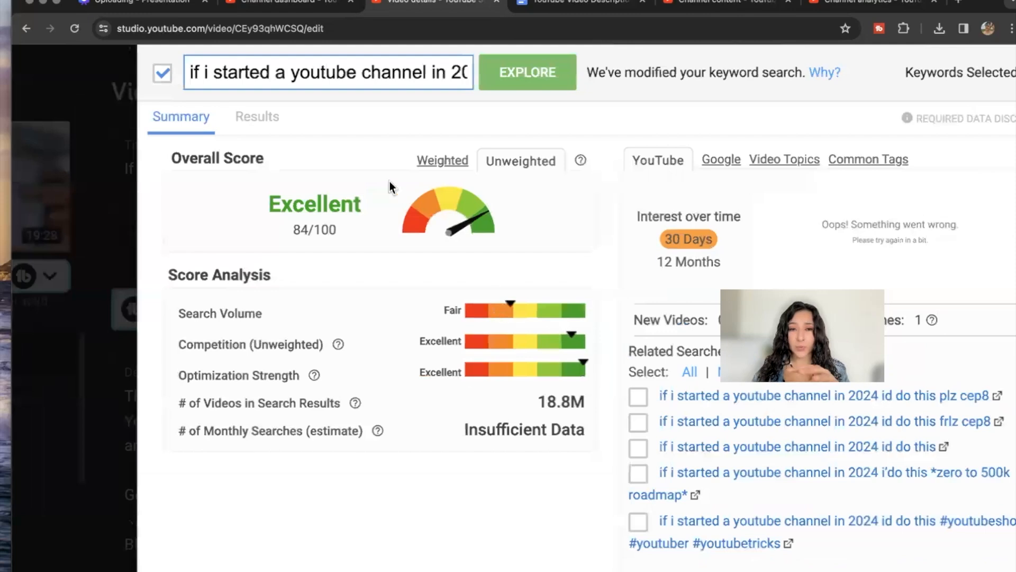
{"action": "scroll", "coordinate": [390, 185], "scroll_direction": "down", "scroll_amount": 5}
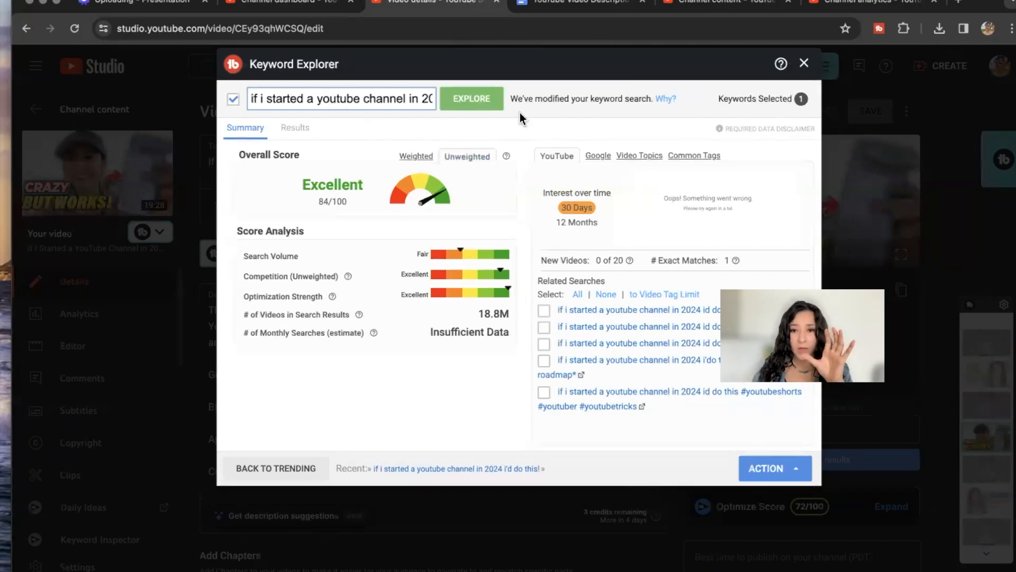
Replace the uploading video's title with "If I Started a YouTube Channel in 2024 I'd DO THIS!".
{"action": "left_click", "coordinate": [334, 6]}
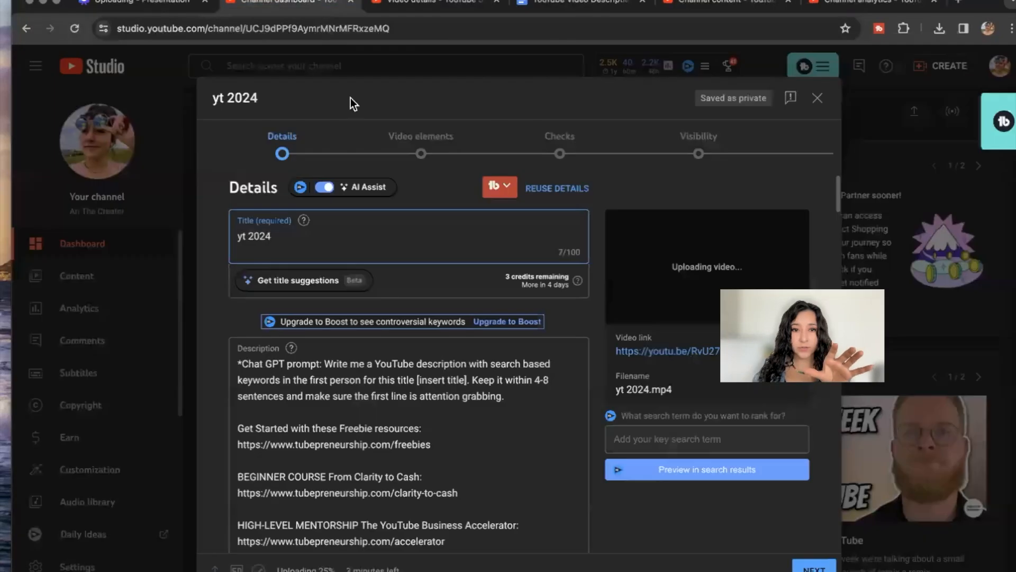
{"action": "left_click_drag", "start_coordinate": [290, 232], "coordinate": [212, 234]}
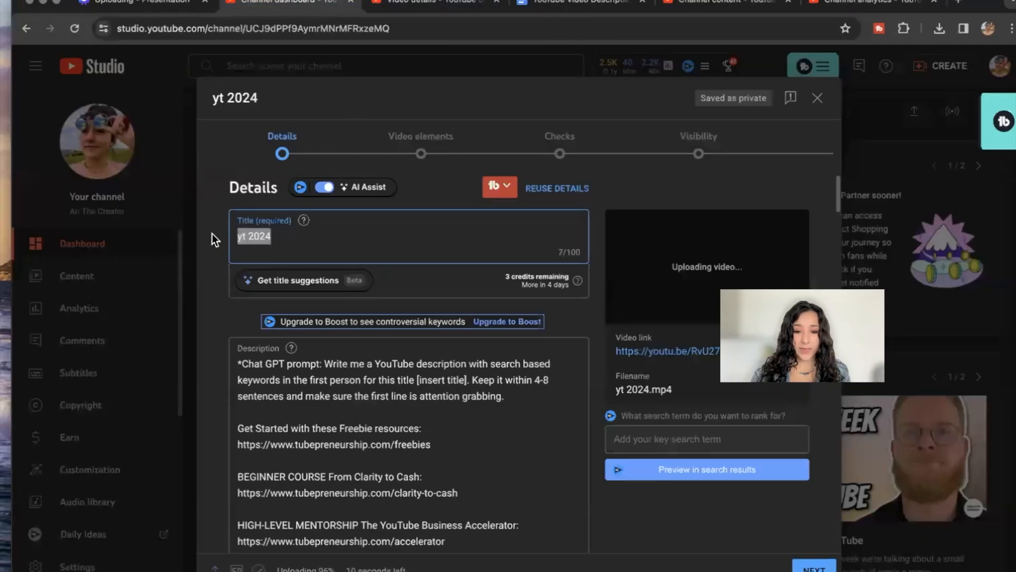
{"action": "key", "text": "BackSpace"}
{"action": "key", "text": "super+v"}
Upload yt 2024.jpg from the Desktop folder as the video's thumbnail.
{"action": "scroll", "coordinate": [411, 332], "scroll_direction": "down", "scroll_amount": 10}
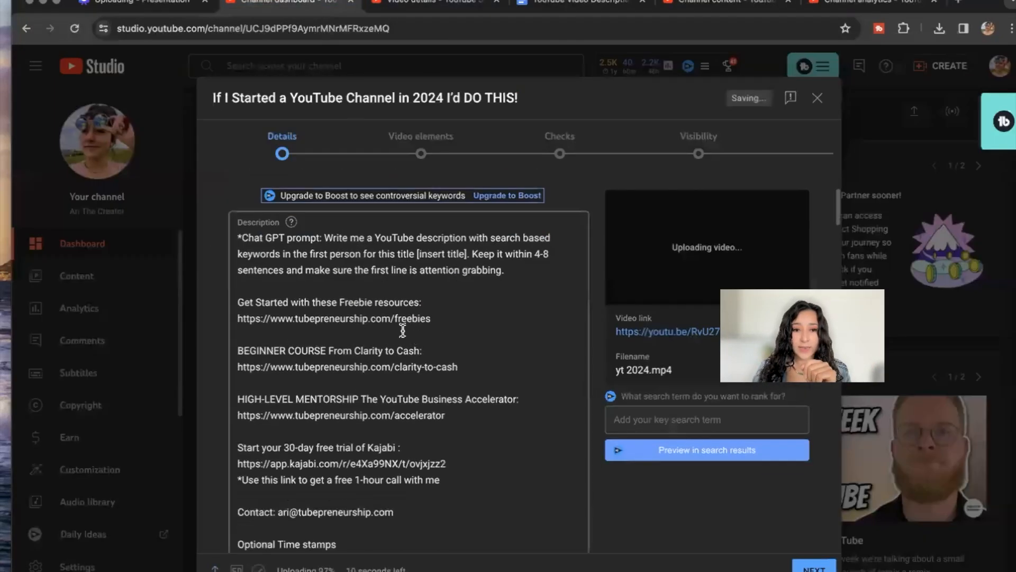
{"action": "left_click", "coordinate": [271, 339]}
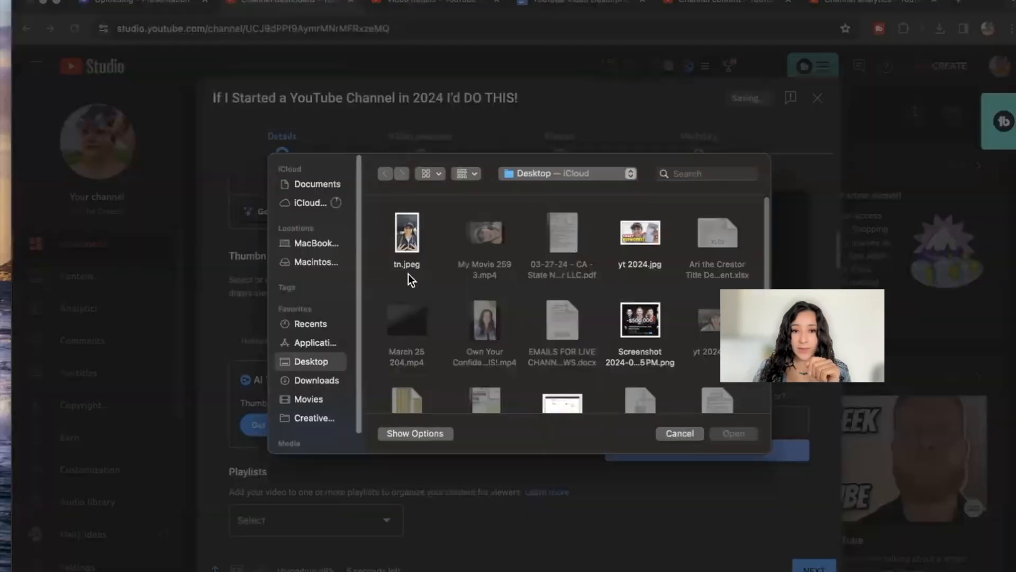
{"action": "left_click", "coordinate": [627, 226]}
{"action": "left_click", "coordinate": [734, 433]}
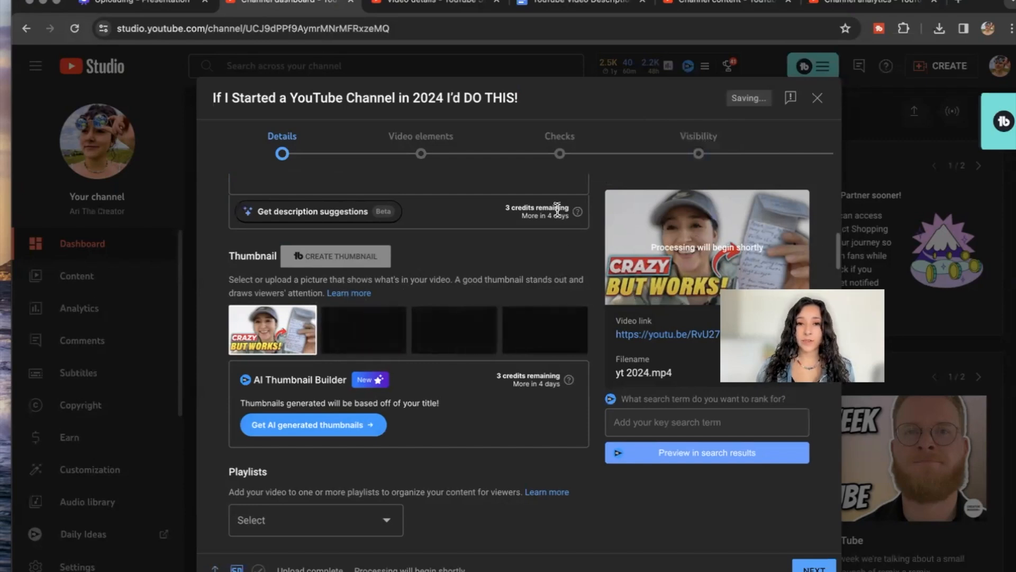
Consult the Canva checklist for the remaining upload tasks and return to the video's details.
{"action": "mouse_move", "coordinate": [307, 333]}
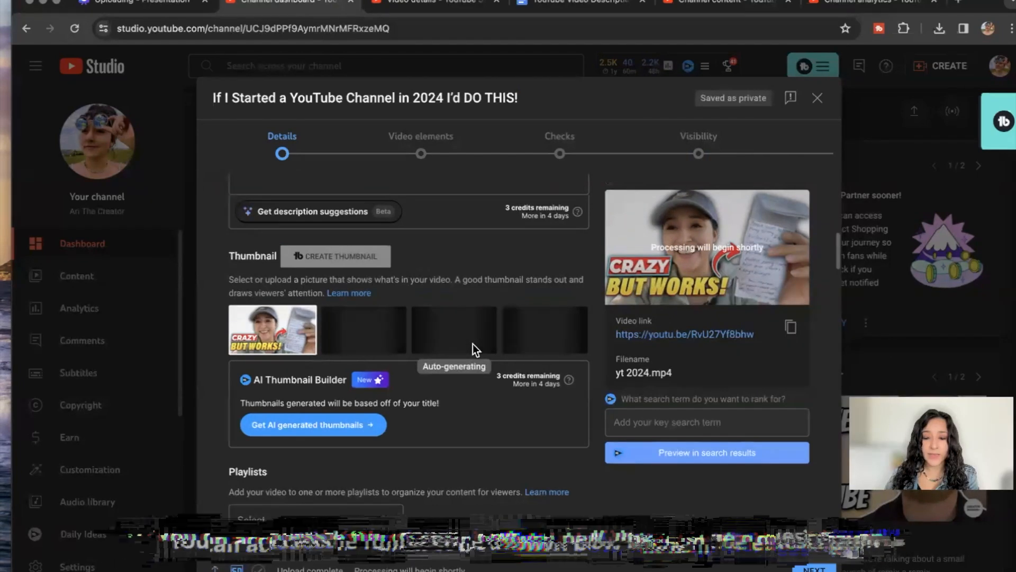
{"action": "scroll", "coordinate": [471, 339], "scroll_direction": "up", "scroll_amount": 2}
{"action": "left_click", "coordinate": [127, 2]}
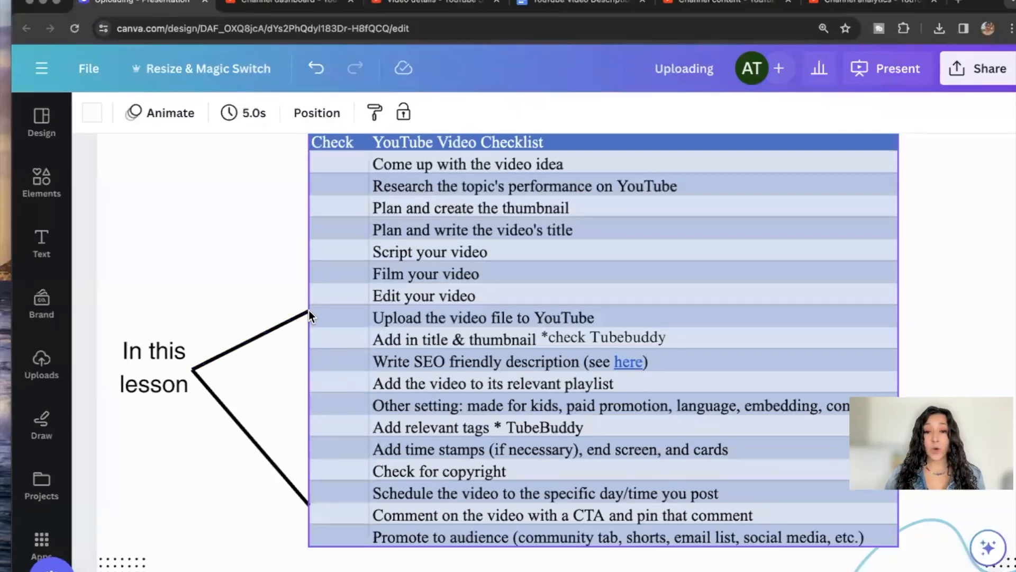
{"action": "left_click", "coordinate": [275, 7]}
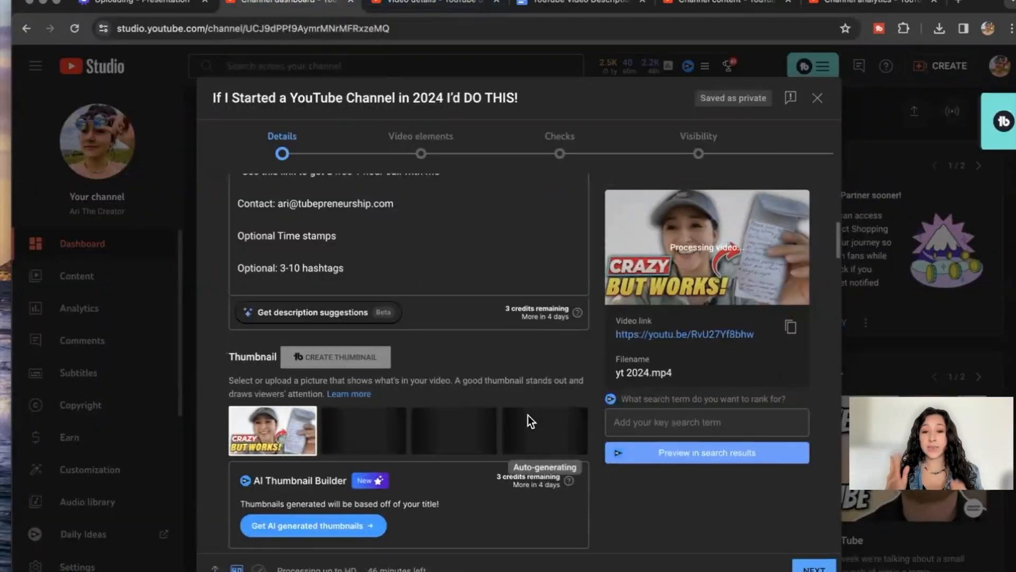
Clear all the default tags from the uploading video.
{"action": "scroll", "coordinate": [483, 287], "scroll_direction": "up", "scroll_amount": 4}
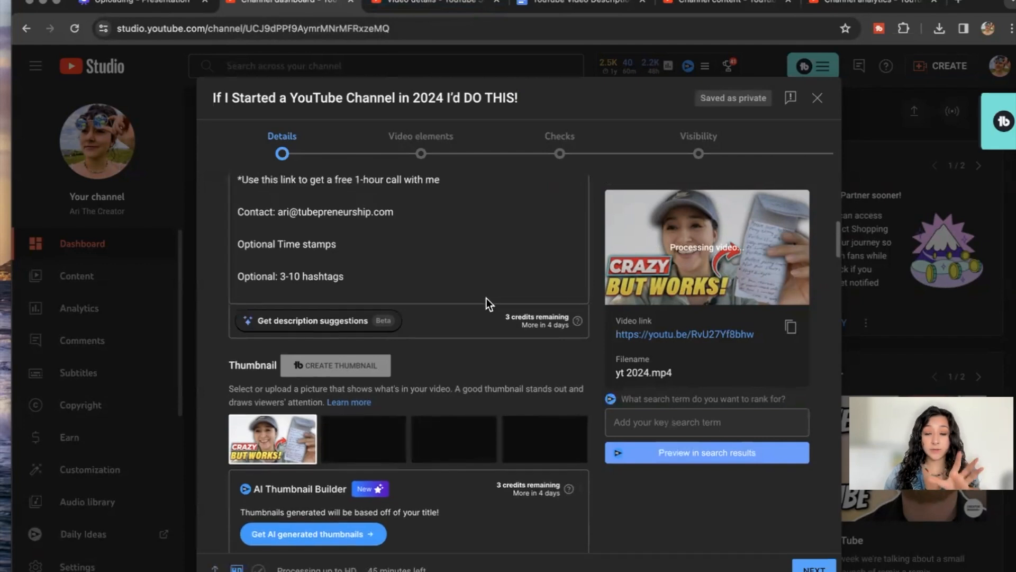
{"action": "scroll", "coordinate": [485, 302], "scroll_direction": "up", "scroll_amount": 10}
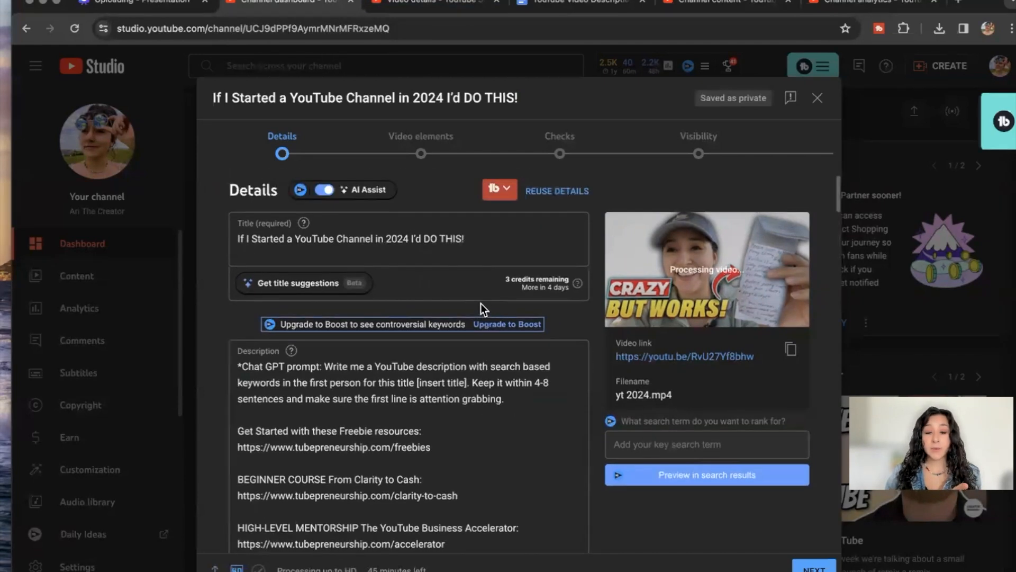
{"action": "scroll", "coordinate": [482, 304], "scroll_direction": "down", "scroll_amount": 20}
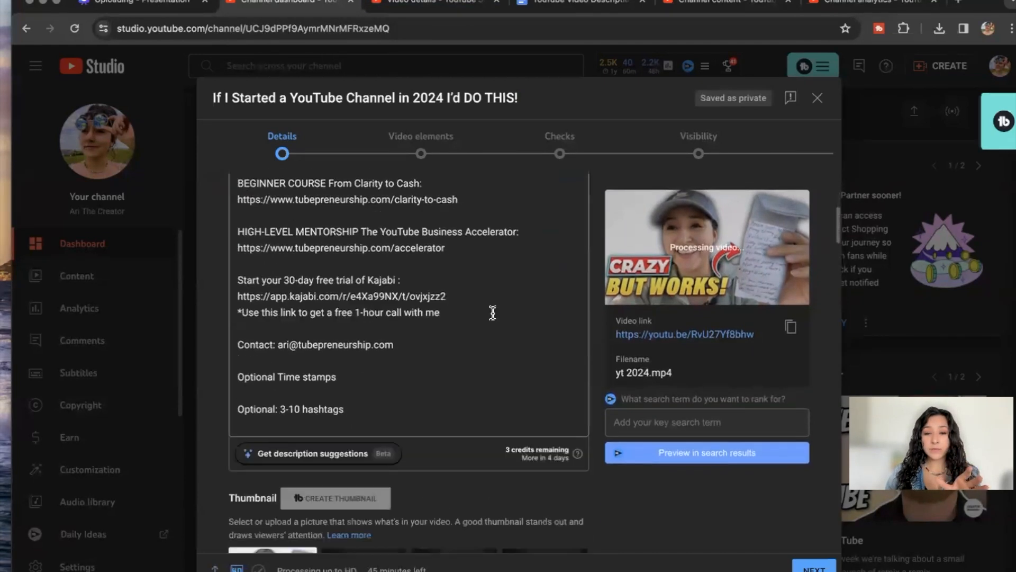
{"action": "scroll", "coordinate": [451, 313], "scroll_direction": "down", "scroll_amount": 6}
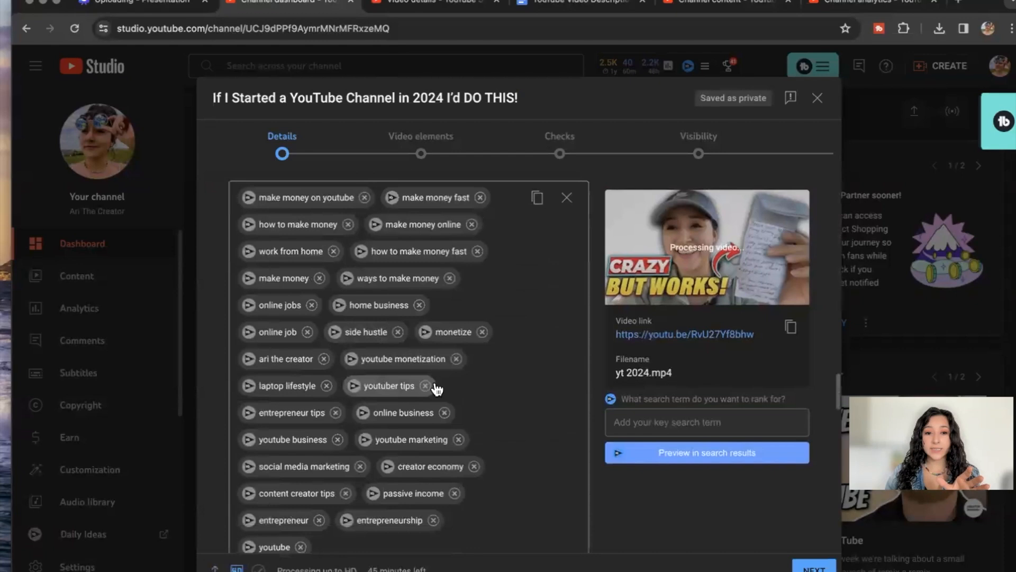
{"action": "left_click", "coordinate": [567, 197]}
Review the video's title and default description text, and open the YouTube Video Description Template in Google Docs.
{"action": "scroll", "coordinate": [365, 264], "scroll_direction": "up", "scroll_amount": 15}
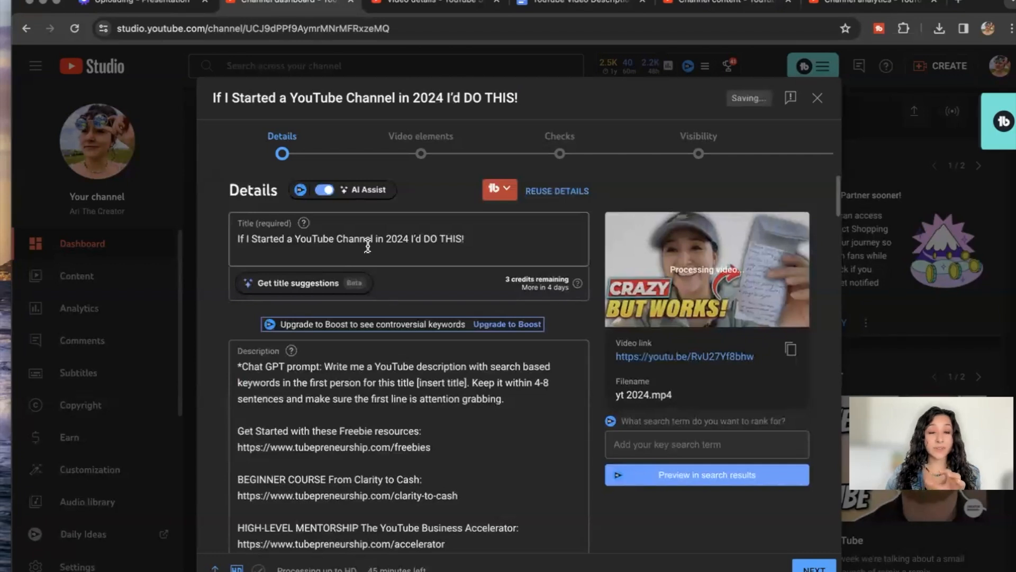
{"action": "scroll", "coordinate": [375, 264], "scroll_direction": "down", "scroll_amount": 1}
{"action": "scroll", "coordinate": [374, 269], "scroll_direction": "down", "scroll_amount": 3}
{"action": "scroll", "coordinate": [353, 268], "scroll_direction": "up", "scroll_amount": 4}
{"action": "double_click", "coordinate": [318, 238]}
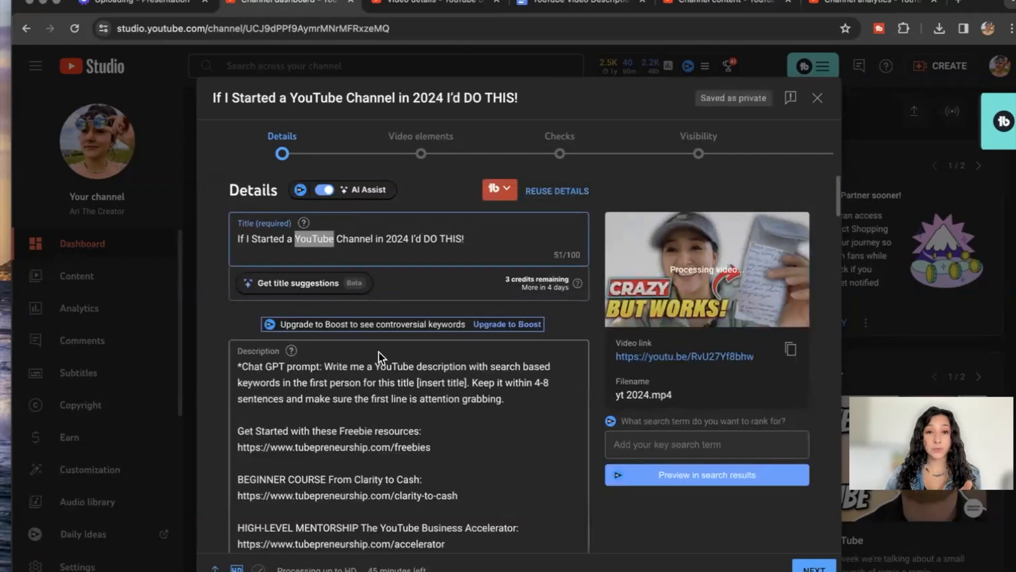
{"action": "scroll", "coordinate": [378, 352], "scroll_direction": "down", "scroll_amount": 3}
{"action": "scroll", "coordinate": [379, 351], "scroll_direction": "down", "scroll_amount": 1}
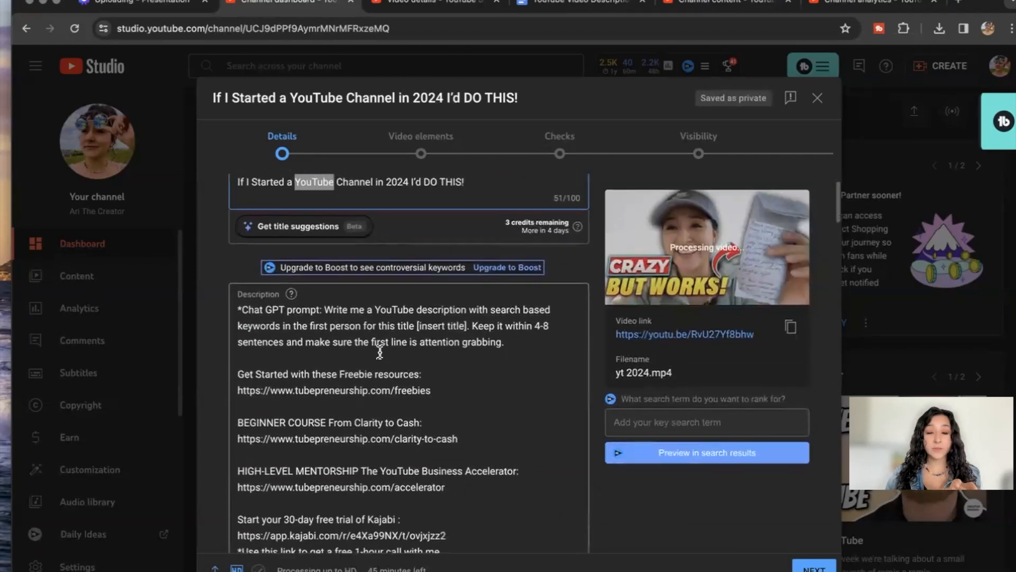
{"action": "scroll", "coordinate": [379, 351], "scroll_direction": "down", "scroll_amount": 6}
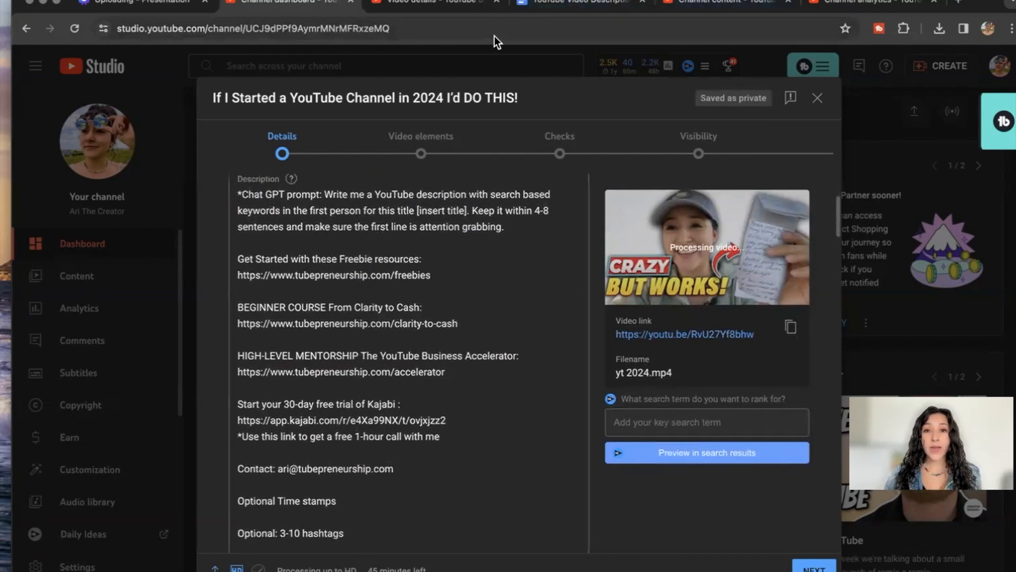
{"action": "left_click", "coordinate": [569, 5]}
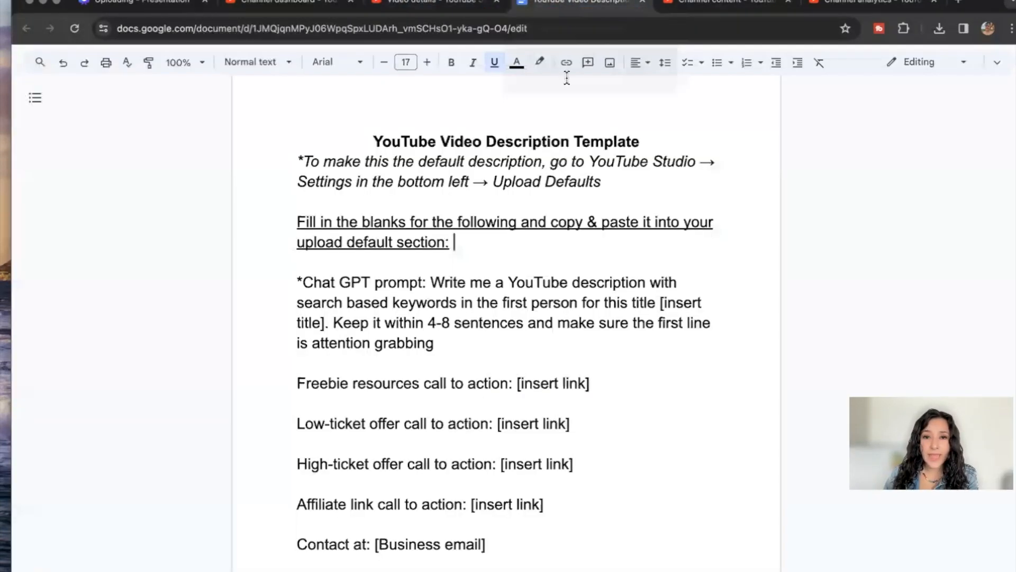
Consult the Canva checklist's SEO-friendly description item and return to the YouTube Video Description Template in Google Docs.
{"action": "left_click", "coordinate": [430, 3]}
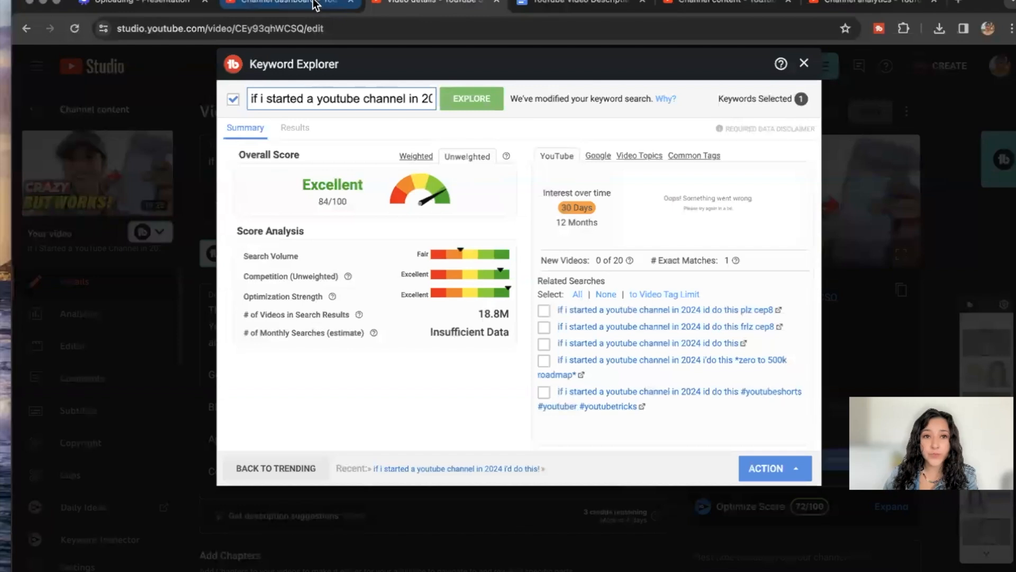
{"action": "left_click", "coordinate": [146, 3]}
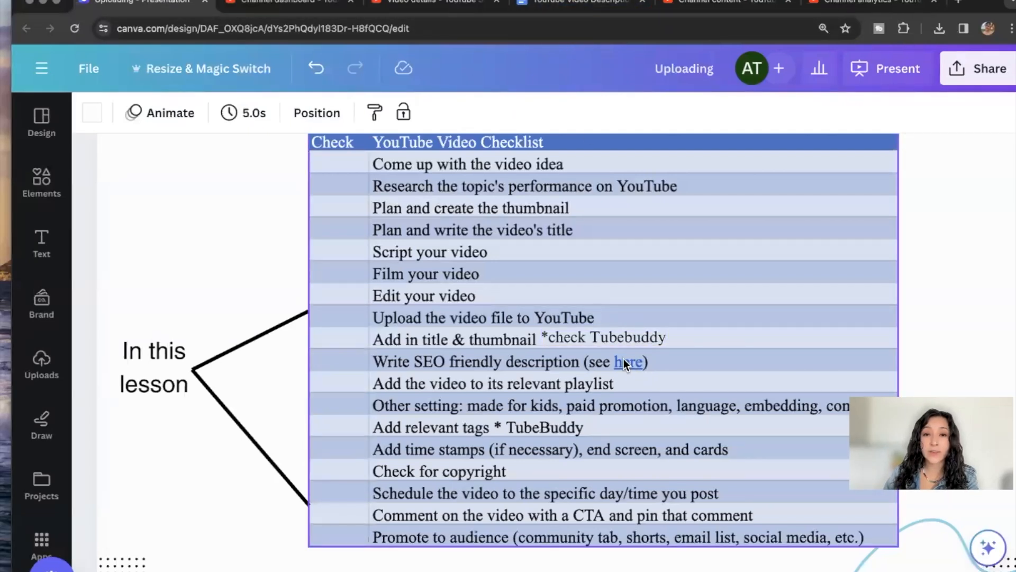
{"action": "left_click", "coordinate": [585, 4]}
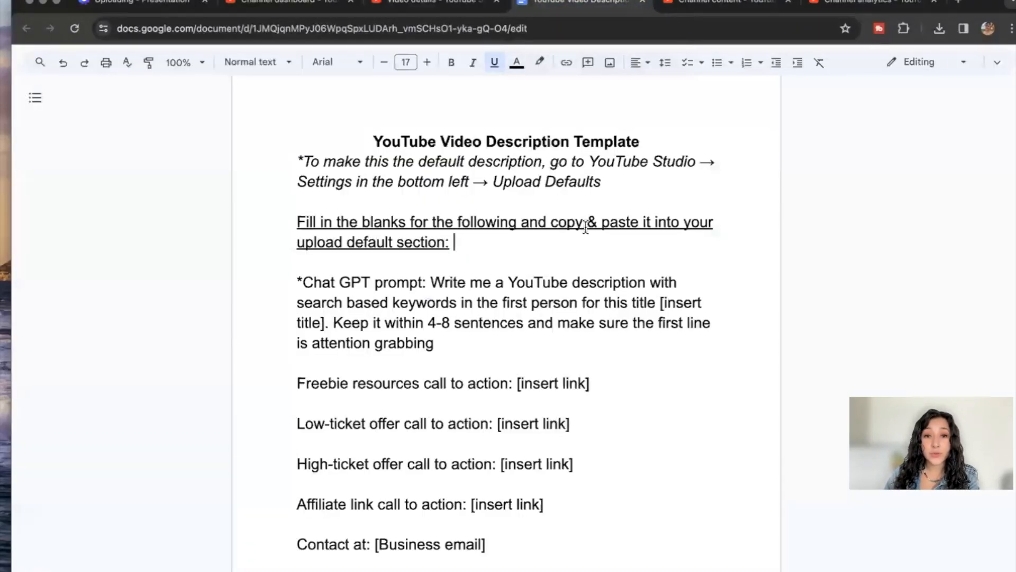
Examine the template's ChatGPT prompt, including its search-based keywords, first-person wording and [insert title] placeholder.
{"action": "scroll", "coordinate": [579, 269], "scroll_direction": "down", "scroll_amount": 1}
{"action": "scroll", "coordinate": [579, 269], "scroll_direction": "down", "scroll_amount": 1}
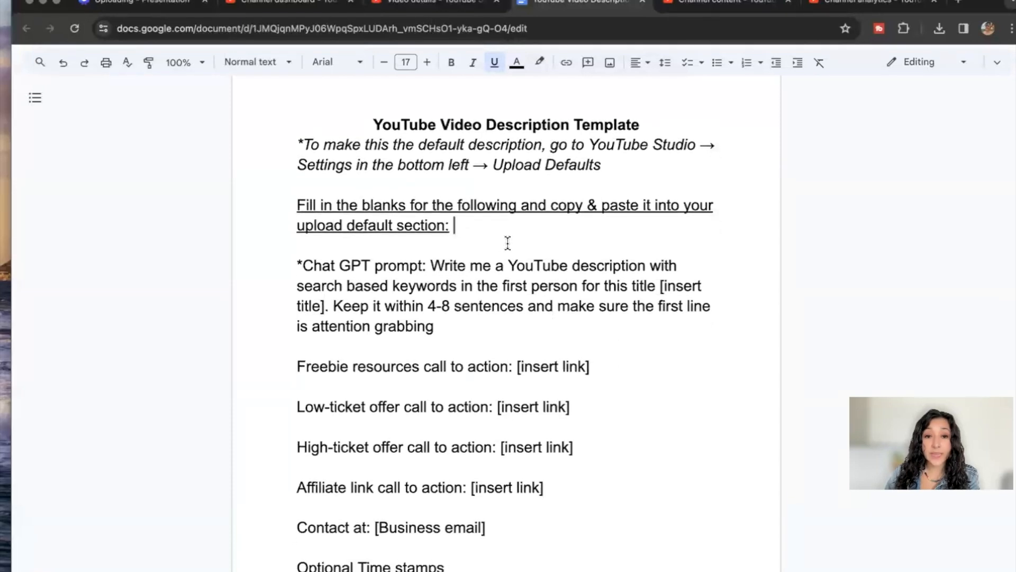
{"action": "scroll", "coordinate": [540, 262], "scroll_direction": "down", "scroll_amount": 1}
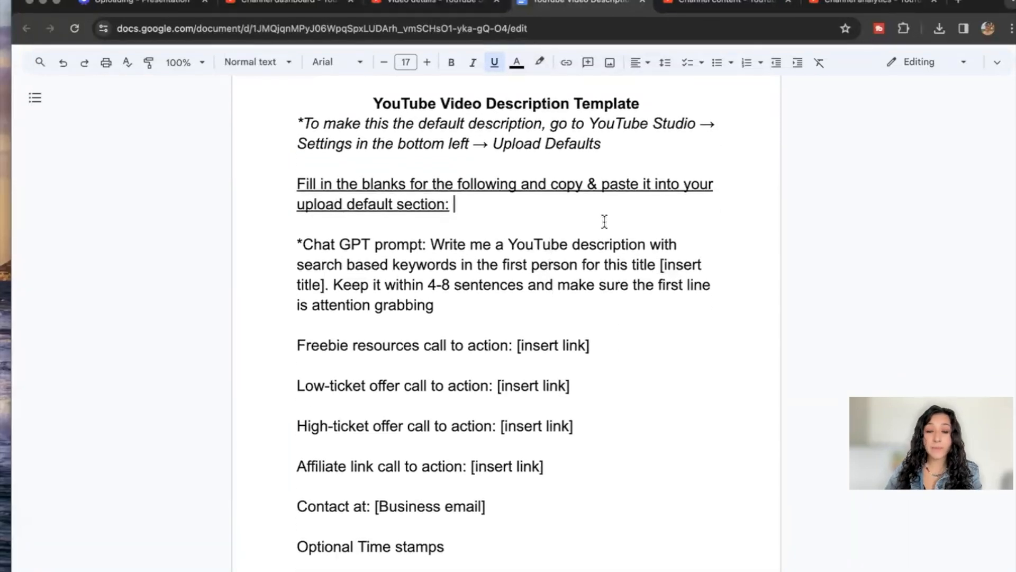
{"action": "scroll", "coordinate": [582, 262], "scroll_direction": "down", "scroll_amount": 3}
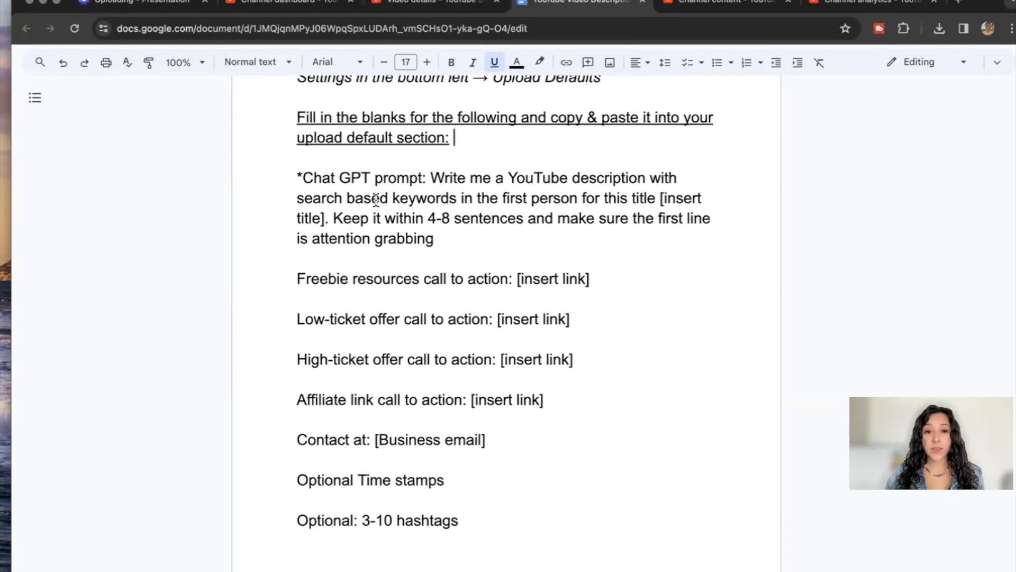
{"action": "left_click_drag", "start_coordinate": [298, 178], "coordinate": [439, 239]}
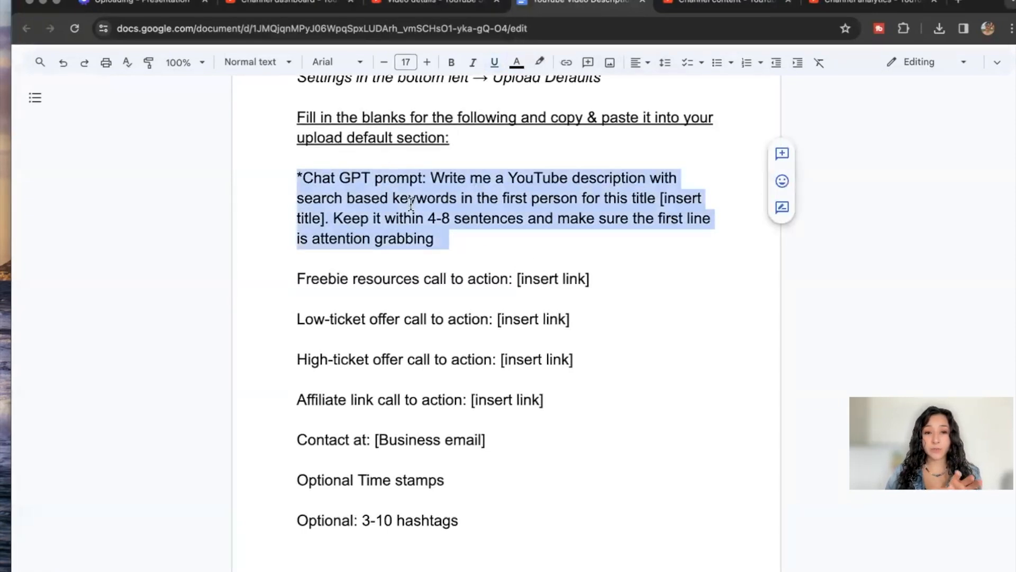
{"action": "left_click", "coordinate": [452, 193]}
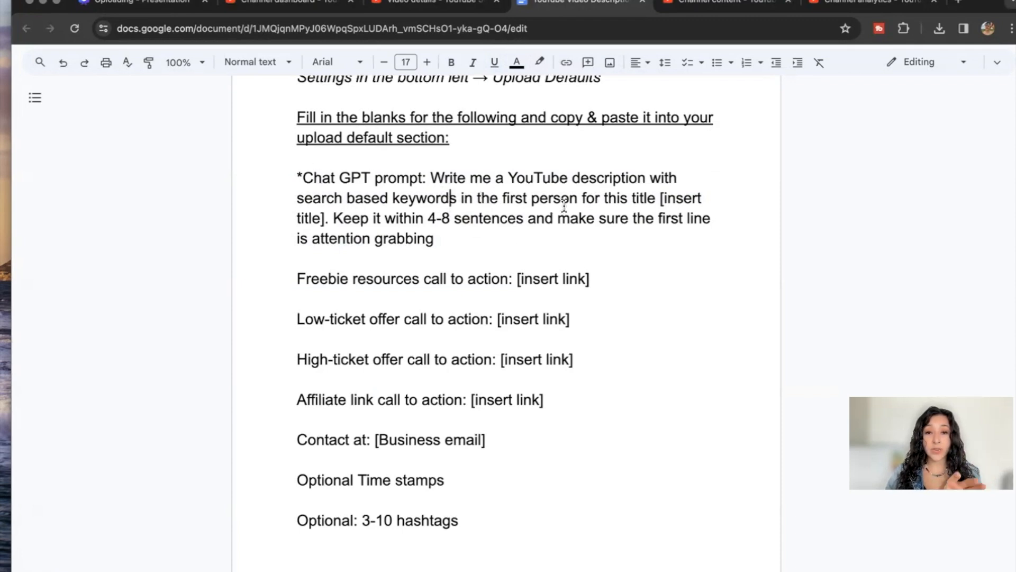
{"action": "left_click_drag", "start_coordinate": [305, 197], "coordinate": [455, 201]}
{"action": "left_click", "coordinate": [468, 202]}
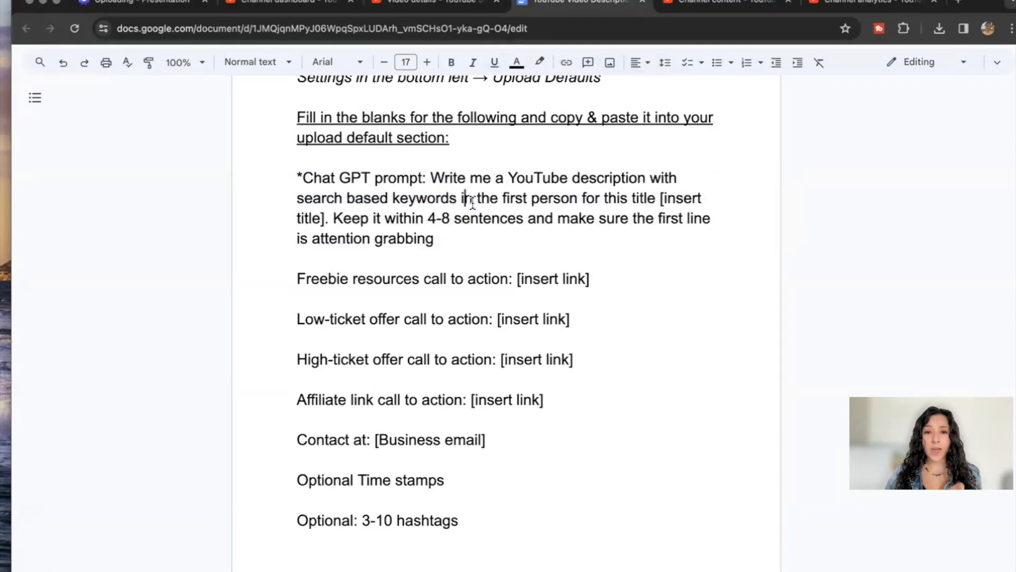
{"action": "left_click_drag", "start_coordinate": [462, 200], "coordinate": [576, 201]}
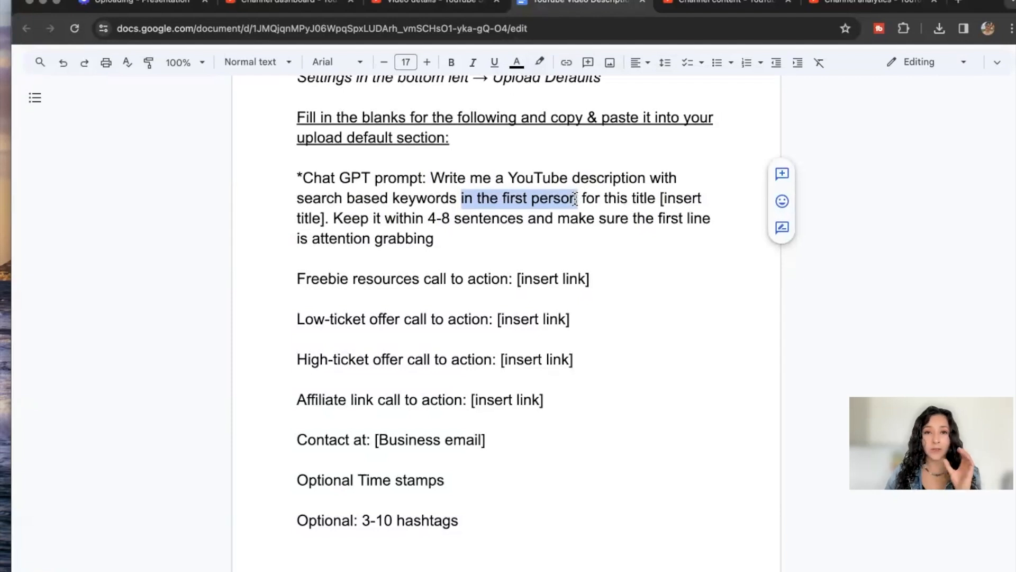
{"action": "left_click", "coordinate": [597, 217]}
{"action": "left_click_drag", "start_coordinate": [661, 199], "coordinate": [322, 222]}
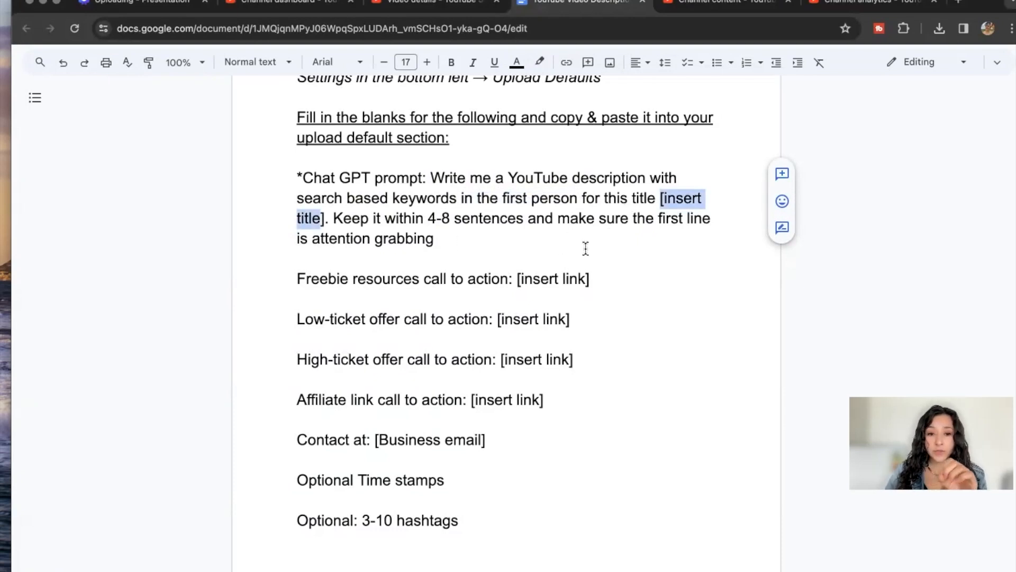
Examine the template's freebie, low-ticket, high-ticket and affiliate call-to-action lines, plus its contact, time stamp and hashtag entries.
{"action": "scroll", "coordinate": [585, 249], "scroll_direction": "down", "scroll_amount": 3}
{"action": "scroll", "coordinate": [576, 268], "scroll_direction": "up", "scroll_amount": 2}
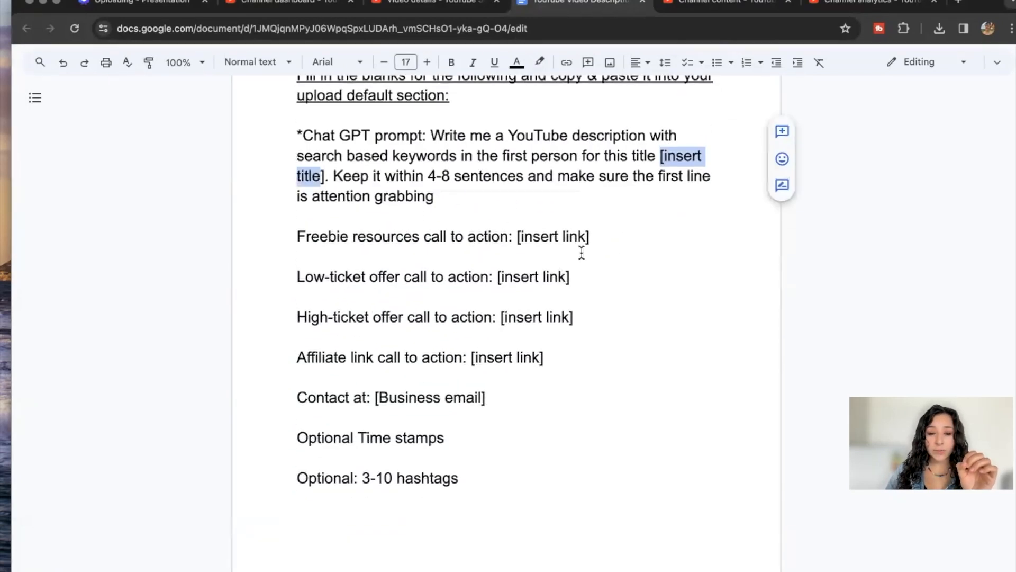
{"action": "scroll", "coordinate": [581, 253], "scroll_direction": "down", "scroll_amount": 3}
{"action": "scroll", "coordinate": [562, 302], "scroll_direction": "up", "scroll_amount": 3}
{"action": "left_click_drag", "start_coordinate": [297, 223], "coordinate": [581, 358]}
{"action": "scroll", "coordinate": [582, 358], "scroll_direction": "down", "scroll_amount": 1}
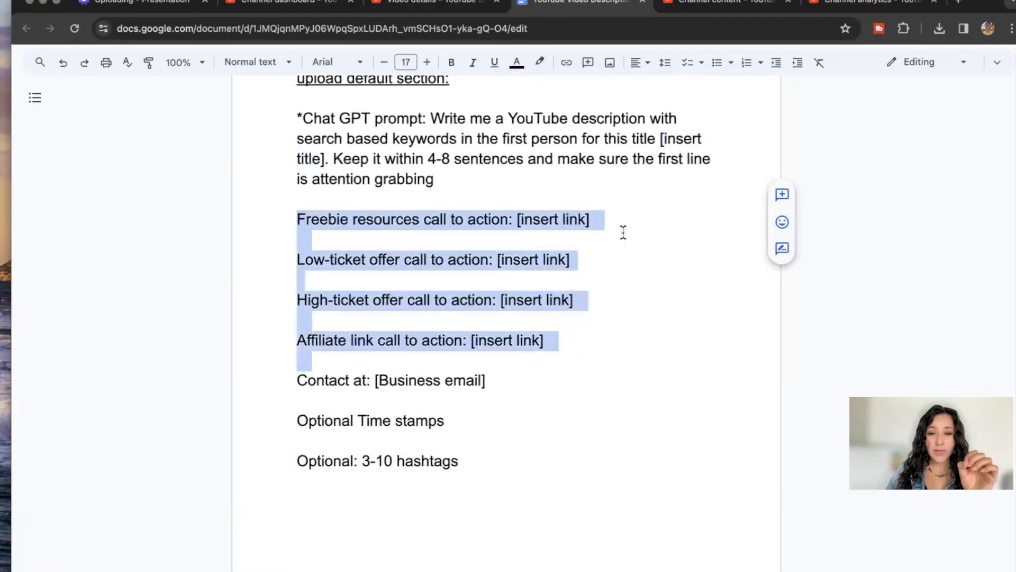
{"action": "scroll", "coordinate": [557, 321], "scroll_direction": "down", "scroll_amount": 1}
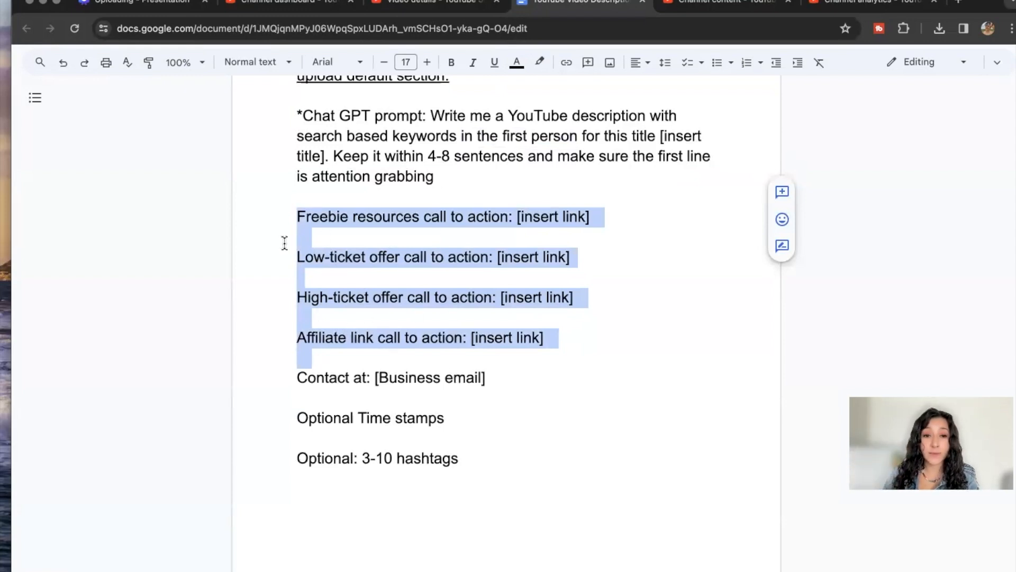
{"action": "scroll", "coordinate": [476, 318], "scroll_direction": "down", "scroll_amount": 2}
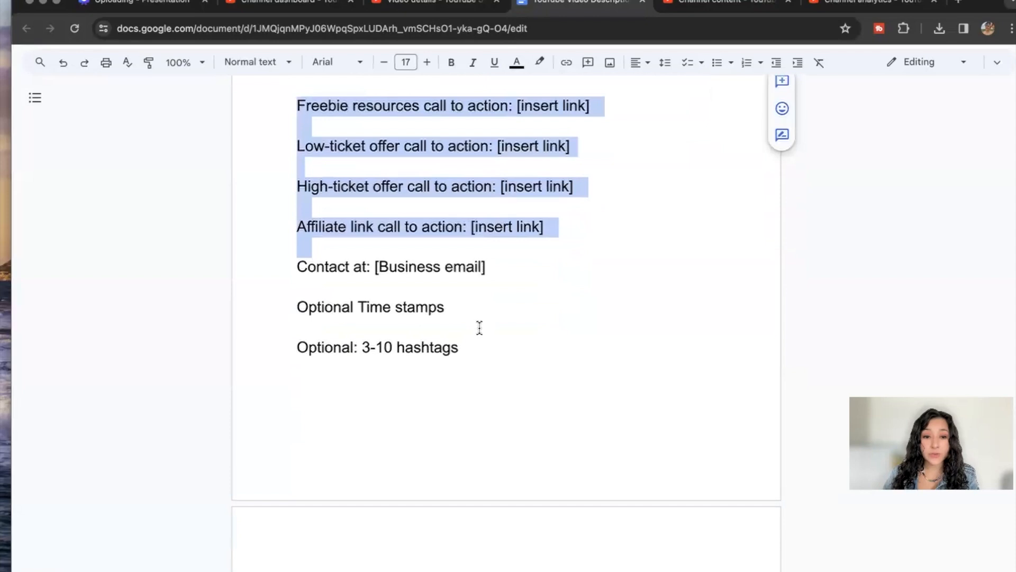
{"action": "scroll", "coordinate": [479, 327], "scroll_direction": "up", "scroll_amount": 4}
Review the default description in YouTube Studio's Upload defaults settings.
{"action": "left_click", "coordinate": [754, 6]}
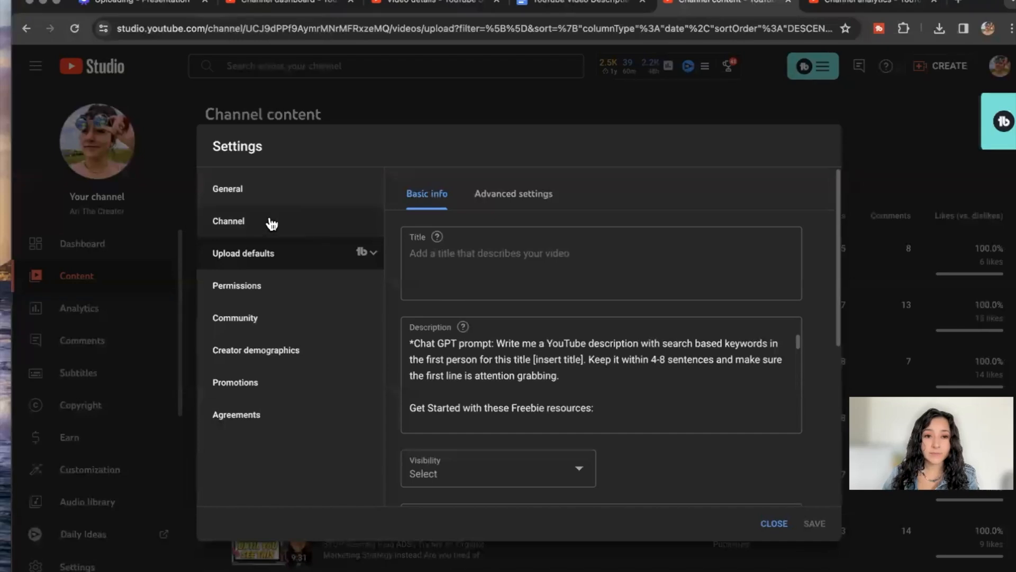
{"action": "scroll", "coordinate": [528, 379], "scroll_direction": "down", "scroll_amount": 2}
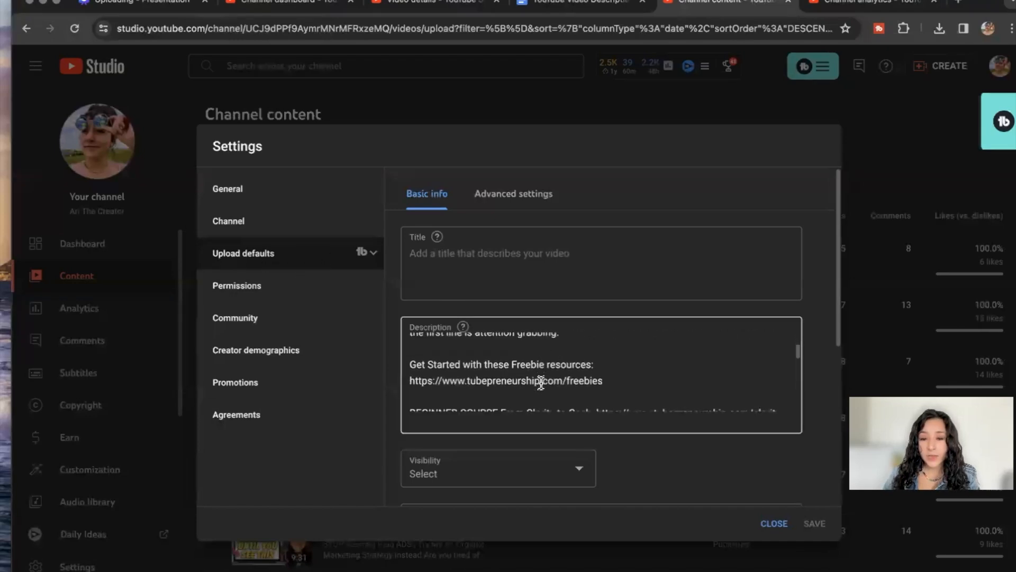
{"action": "scroll", "coordinate": [526, 376], "scroll_direction": "down", "scroll_amount": 5}
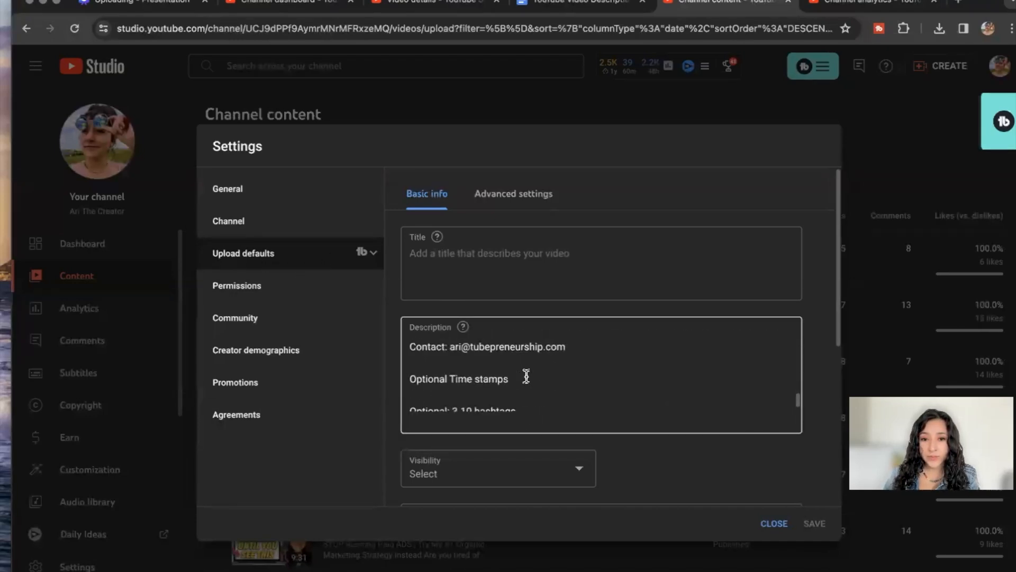
Return to the uploading video's details and review its prefilled description from the ChatGPT prompt to the hashtags line.
{"action": "left_click", "coordinate": [296, 4]}
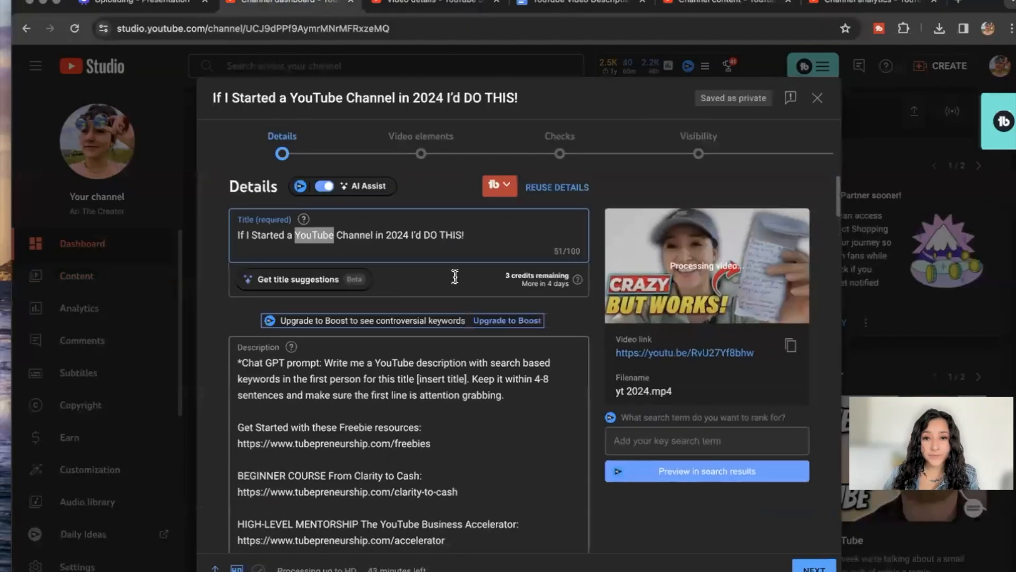
{"action": "scroll", "coordinate": [501, 307], "scroll_direction": "down", "scroll_amount": 5}
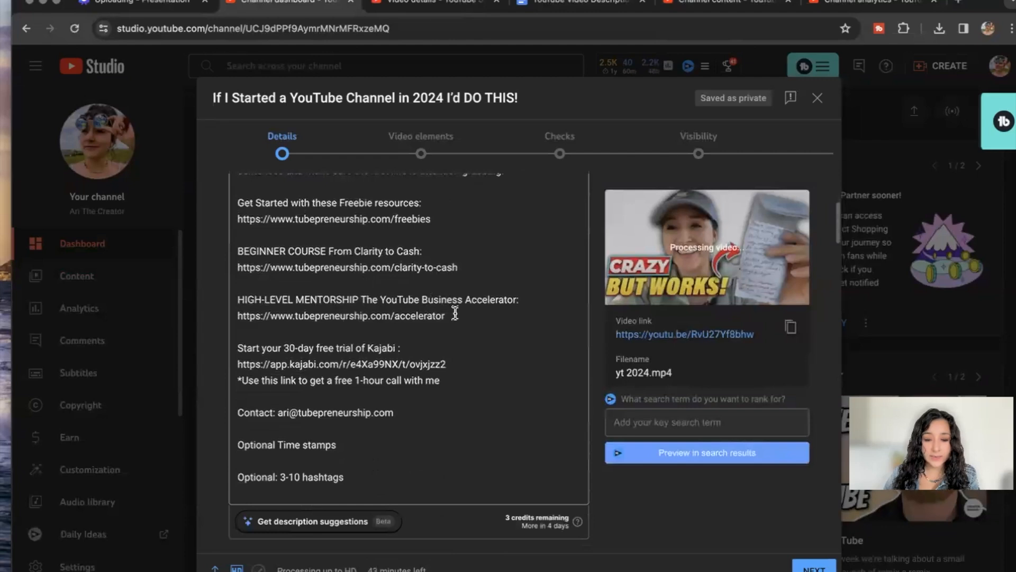
{"action": "scroll", "coordinate": [416, 349], "scroll_direction": "up", "scroll_amount": 5}
{"action": "scroll", "coordinate": [427, 348], "scroll_direction": "down", "scroll_amount": 2}
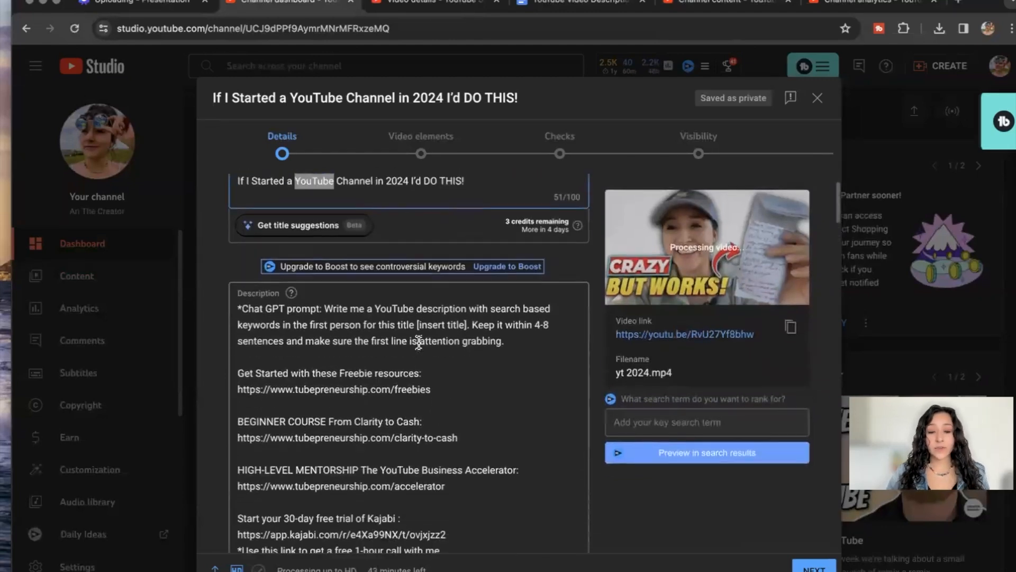
{"action": "scroll", "coordinate": [426, 356], "scroll_direction": "down", "scroll_amount": 2}
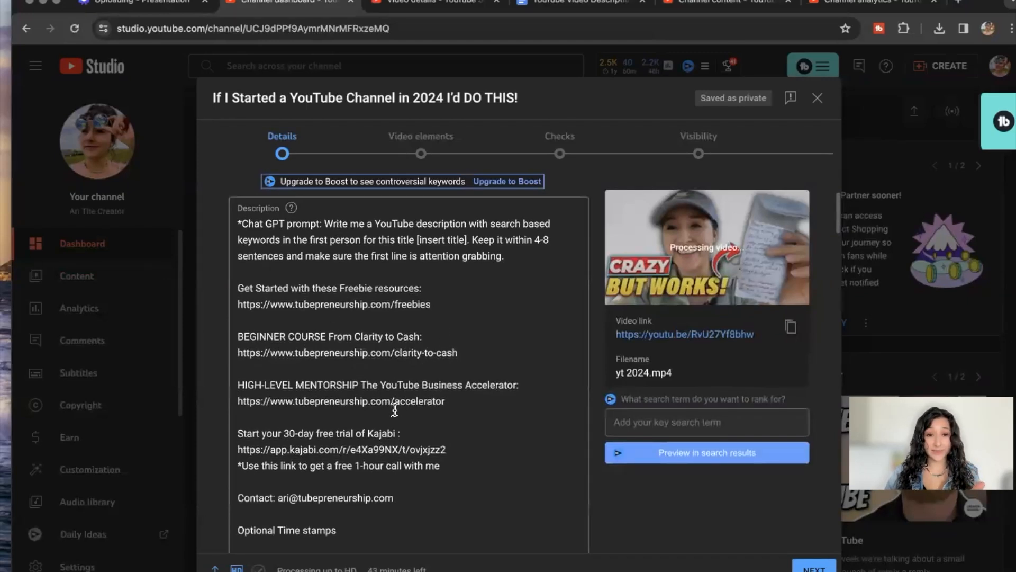
{"action": "scroll", "coordinate": [394, 410], "scroll_direction": "up", "scroll_amount": 3}
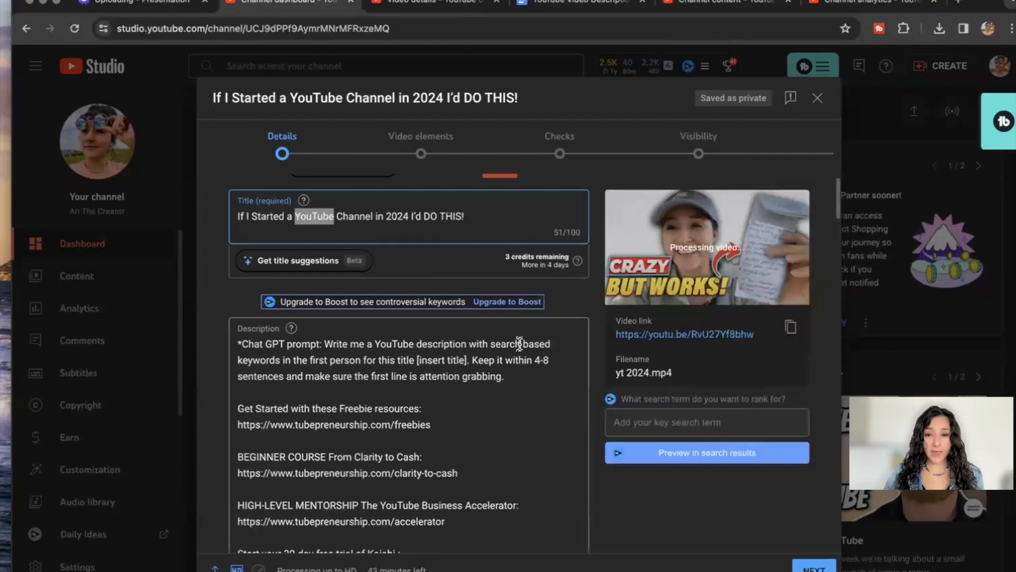
{"action": "scroll", "coordinate": [381, 239], "scroll_direction": "down", "scroll_amount": 1}
{"action": "scroll", "coordinate": [469, 293], "scroll_direction": "down", "scroll_amount": 3}
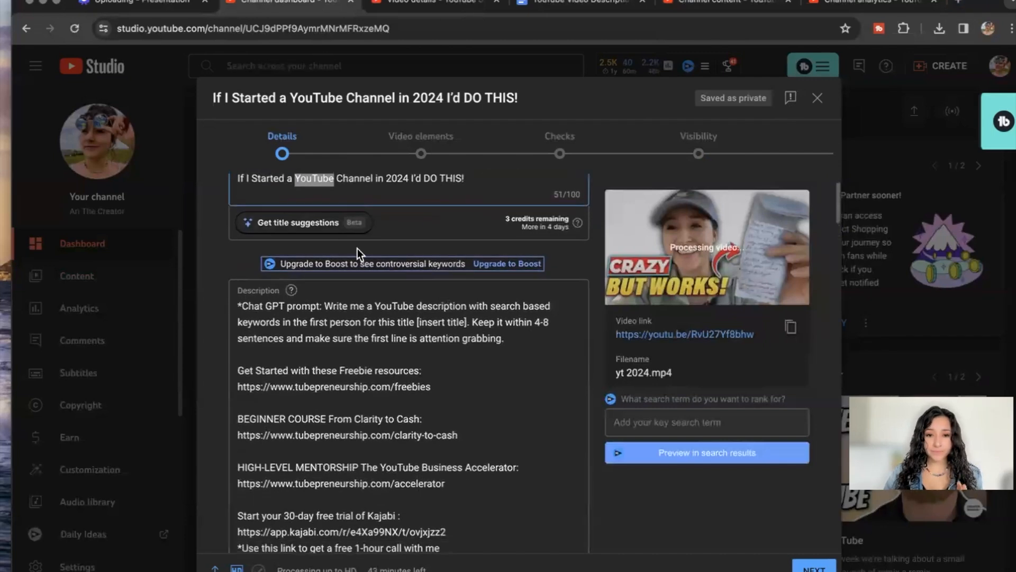
Copy the prompt text after "*Chat GPT prompt:" from the video's description and paste it into a new chat at chat.openai.com.
{"action": "scroll", "coordinate": [427, 337], "scroll_direction": "down", "scroll_amount": 1}
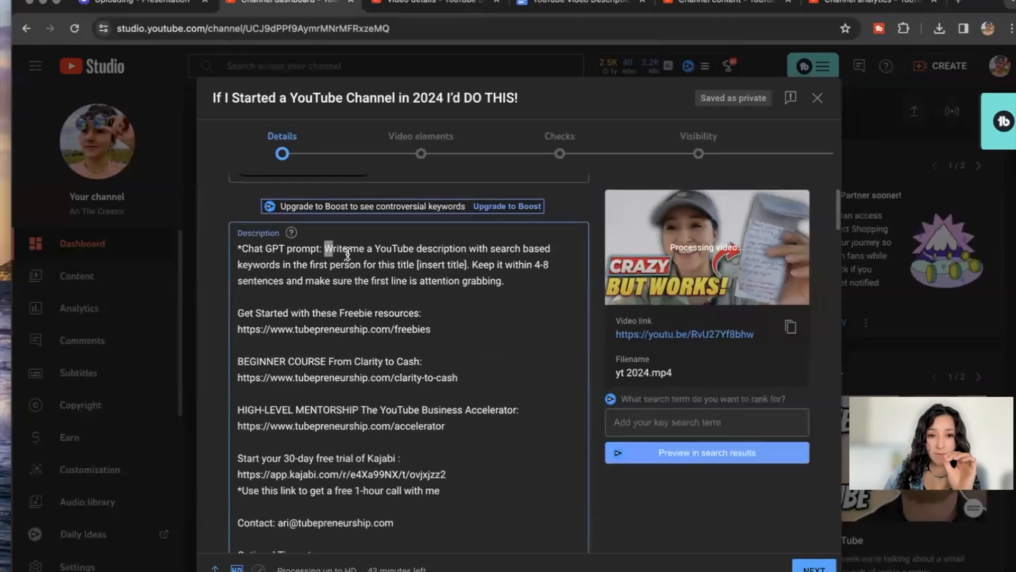
{"action": "left_click_drag", "start_coordinate": [325, 249], "coordinate": [540, 277]}
{"action": "key", "text": "super+c"}
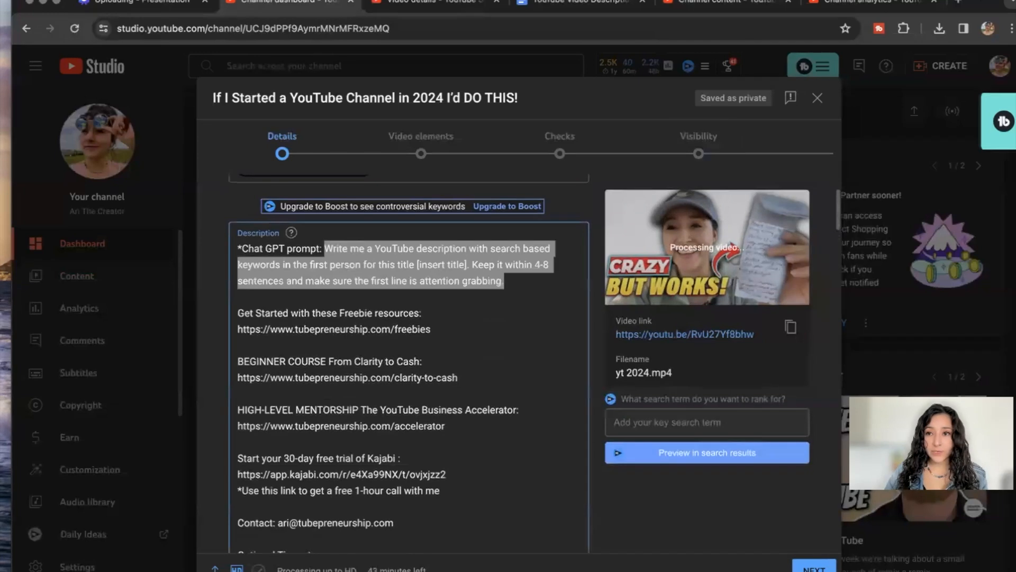
{"action": "left_click", "coordinate": [964, 4]}
{"action": "type", "text": "chat.openai.com"}
{"action": "key", "text": "Return"}
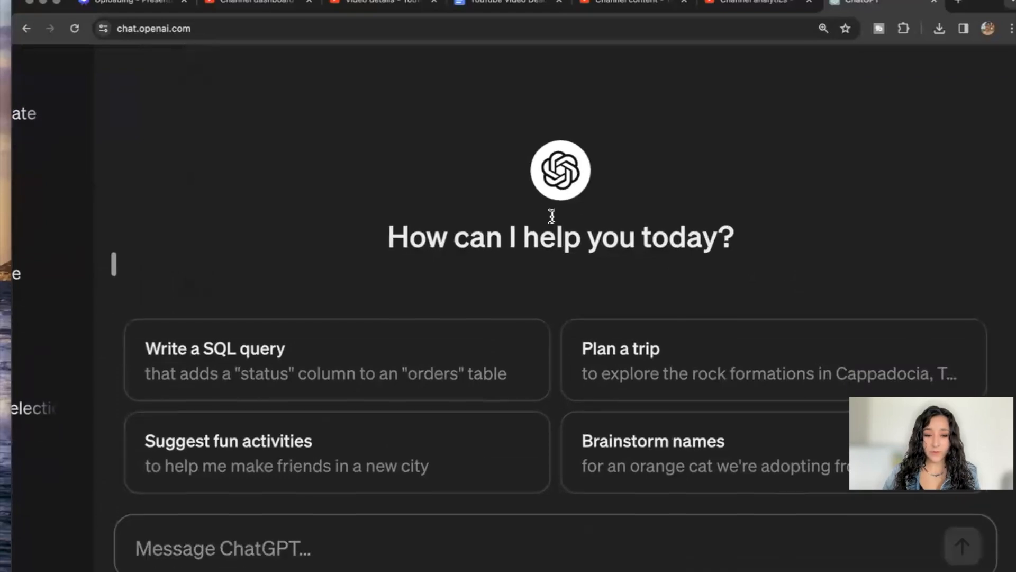
{"action": "key", "text": "super+v"}
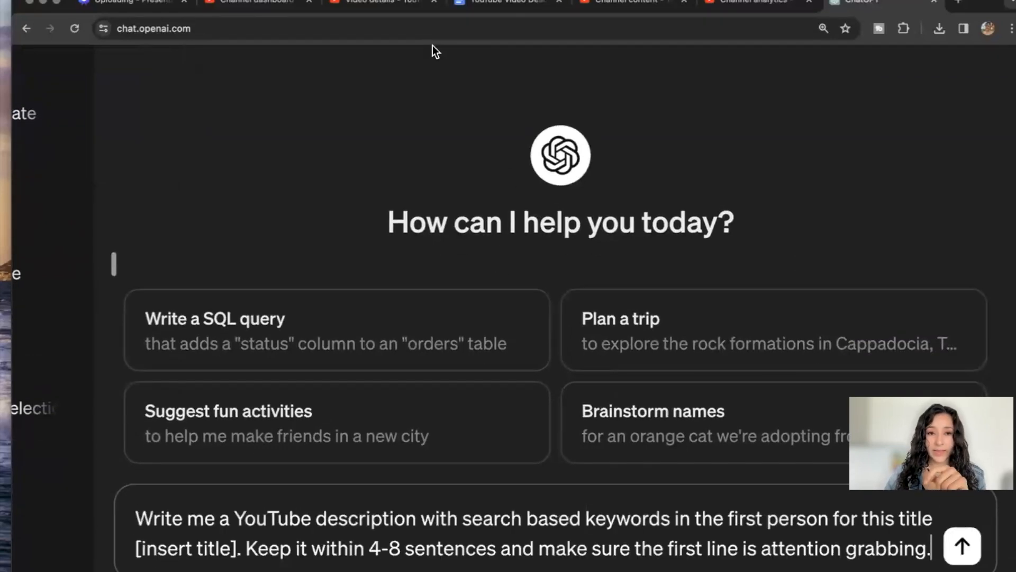
Copy the video's full title from YouTube Studio and replace the [insert title] placeholder in the ChatGPT prompt with it.
{"action": "left_click", "coordinate": [251, 4]}
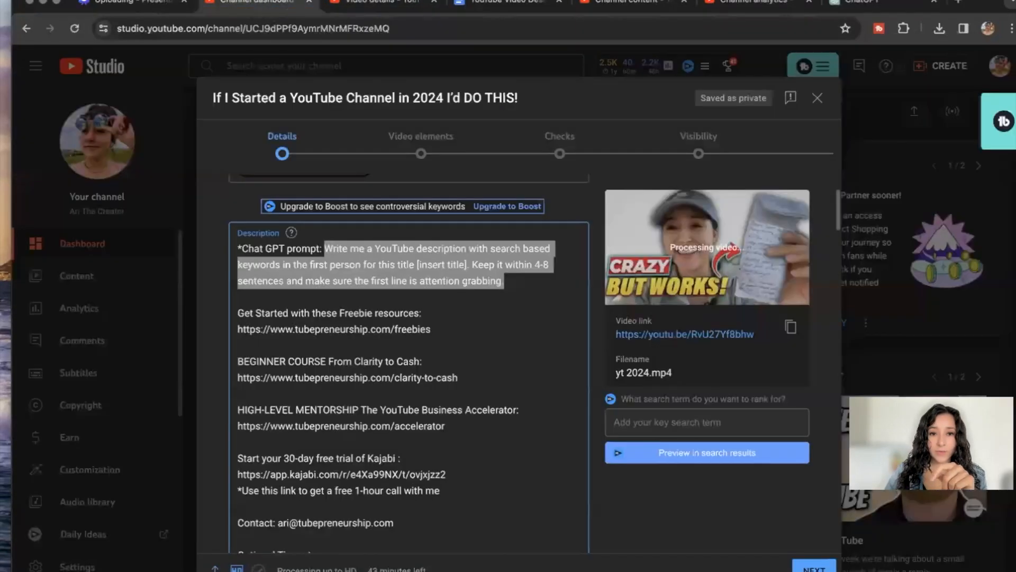
{"action": "scroll", "coordinate": [402, 225], "scroll_direction": "up", "scroll_amount": 3}
{"action": "left_click", "coordinate": [364, 238]}
{"action": "key", "text": "super+a"}
{"action": "key", "text": "super+c"}
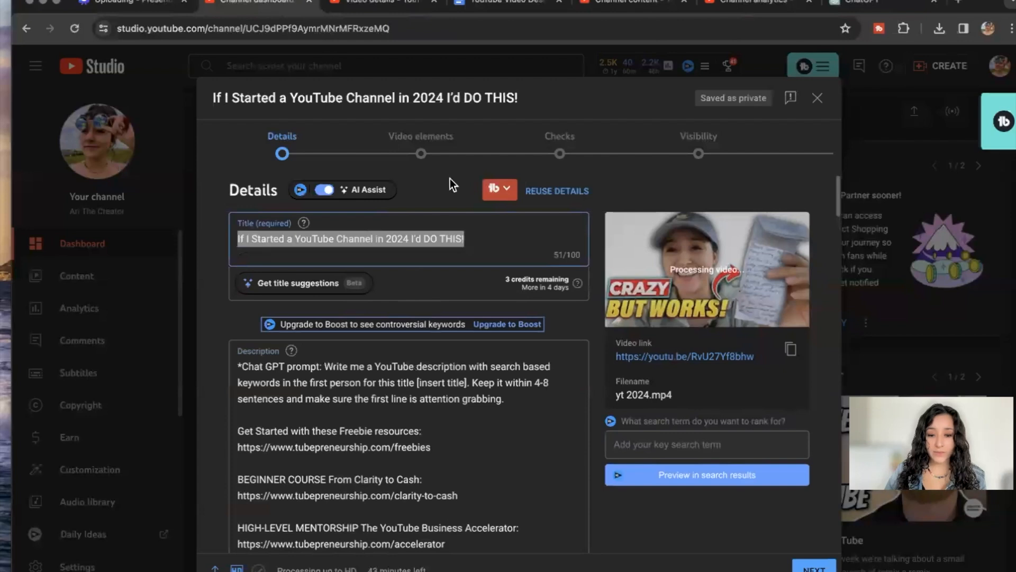
{"action": "left_click", "coordinate": [839, 8]}
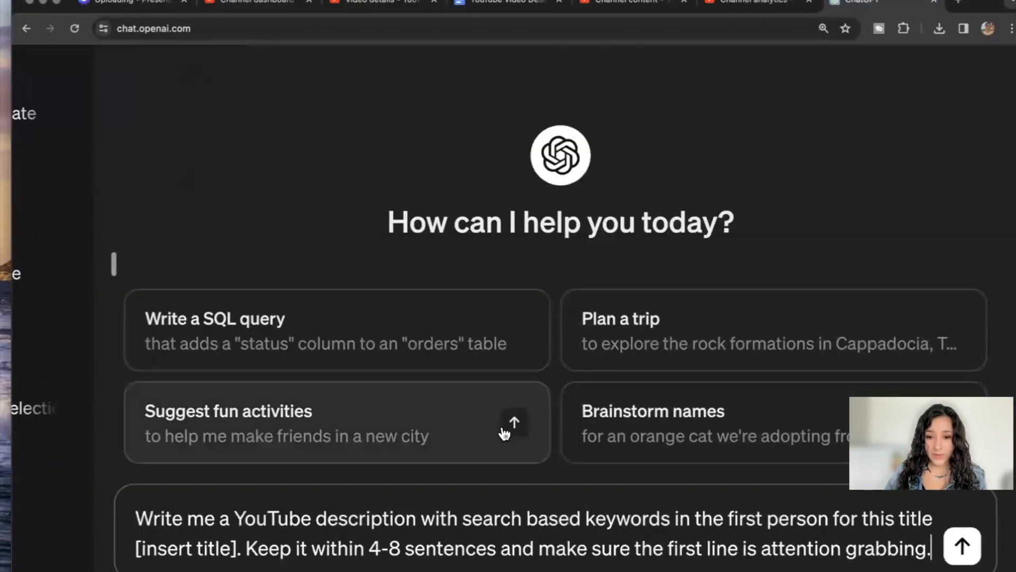
{"action": "left_click_drag", "start_coordinate": [236, 550], "coordinate": [136, 551]}
{"action": "key", "text": "super+v"}
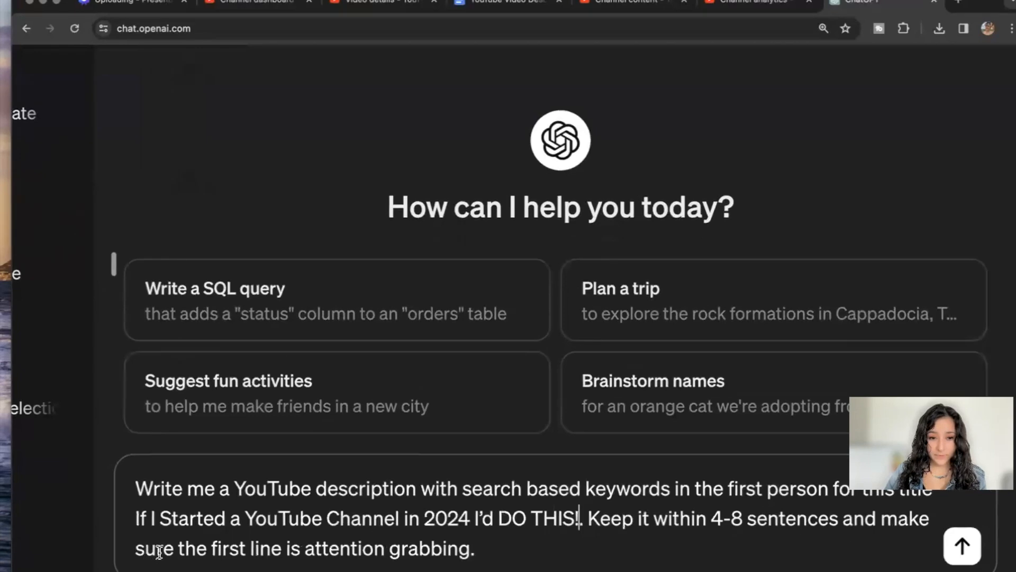
Submit the prompt to ChatGPT and read through the generated video description.
{"action": "key", "text": "Return"}
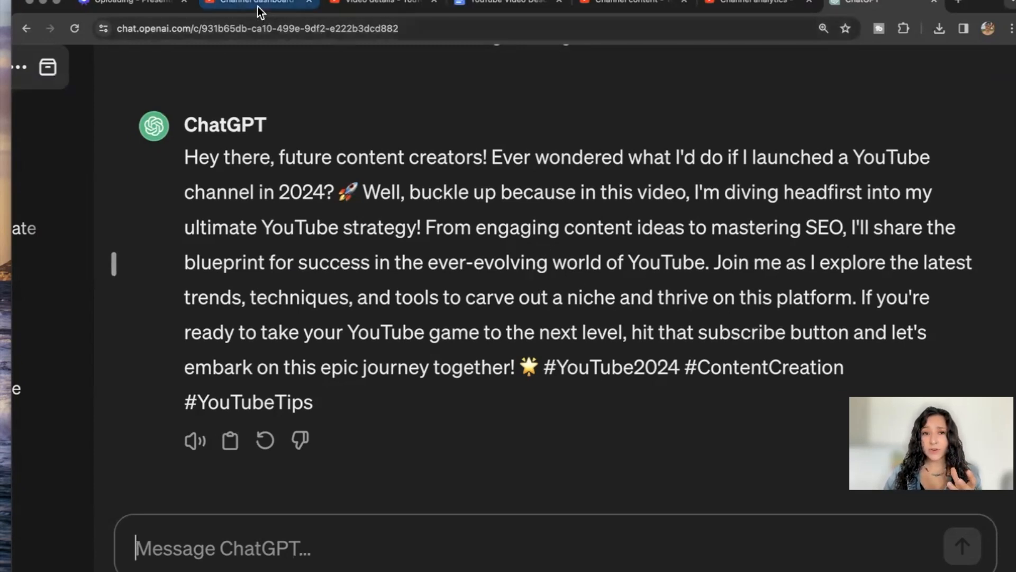
{"action": "scroll", "coordinate": [360, 250], "scroll_direction": "up", "scroll_amount": 4}
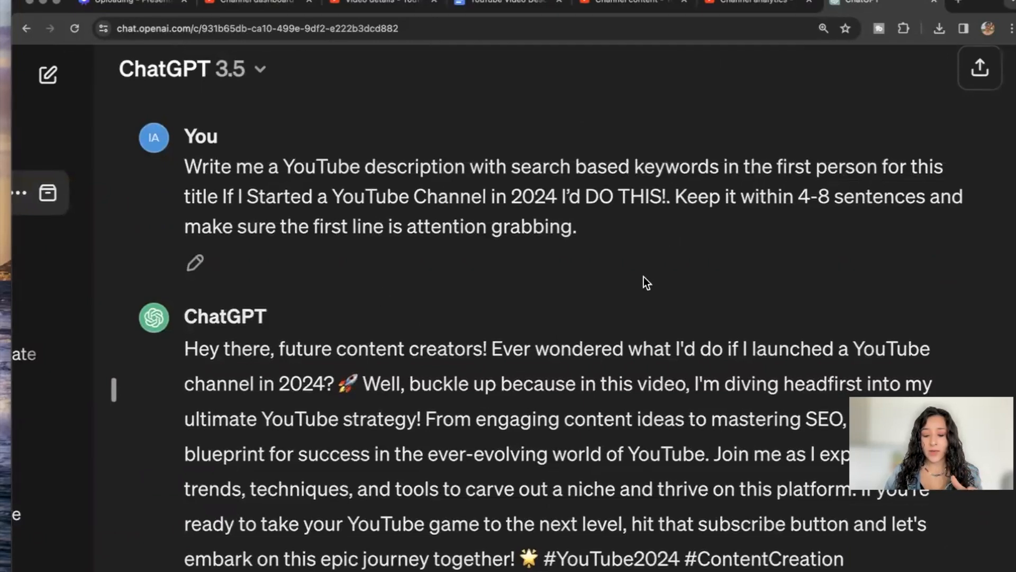
{"action": "scroll", "coordinate": [636, 302], "scroll_direction": "down", "scroll_amount": 2}
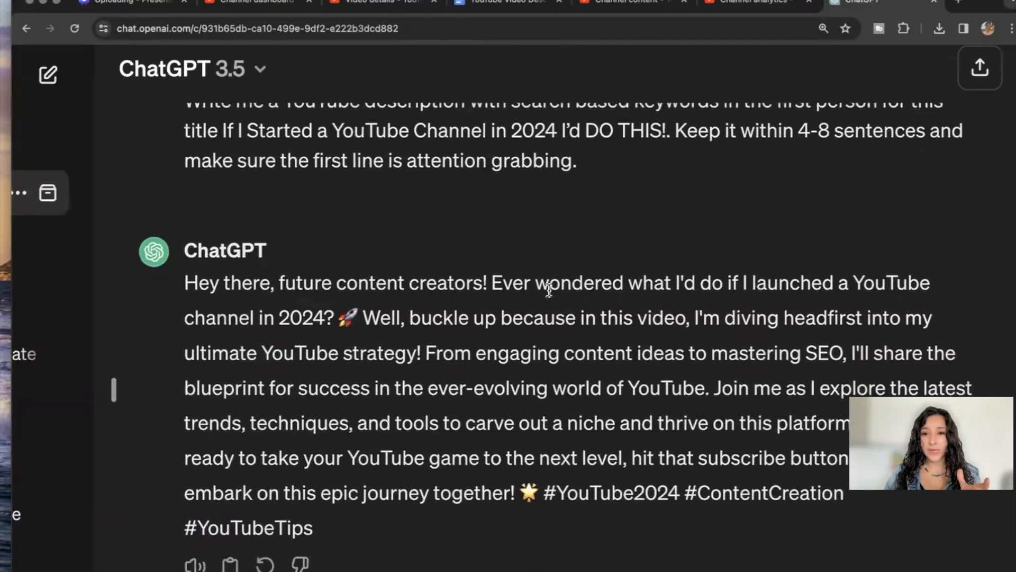
Copy ChatGPT's generated description from "Hey there, future content creators!" through "epic journey together!" and its star emoji, leaving out the hashtags.
{"action": "scroll", "coordinate": [463, 420], "scroll_direction": "down", "scroll_amount": 2}
{"action": "scroll", "coordinate": [463, 421], "scroll_direction": "down", "scroll_amount": 1}
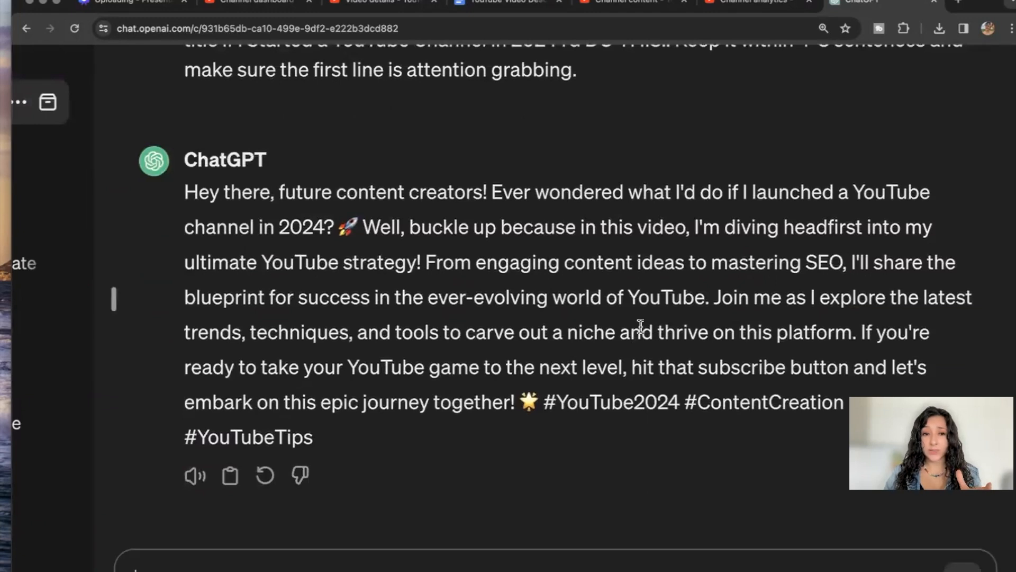
{"action": "scroll", "coordinate": [687, 347], "scroll_direction": "down", "scroll_amount": 1}
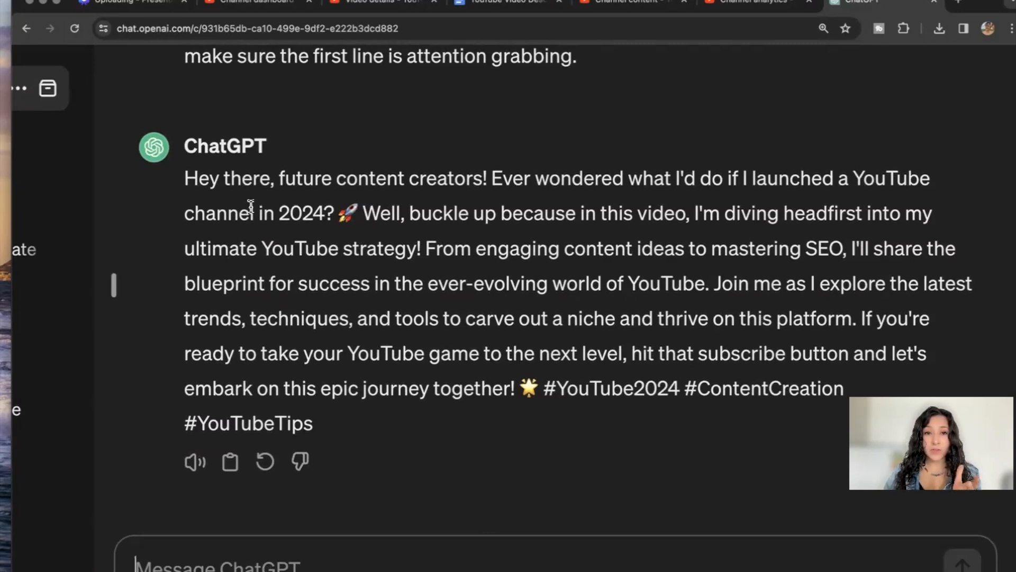
{"action": "left_click_drag", "start_coordinate": [518, 403], "coordinate": [185, 192]}
{"action": "key", "text": "super+c"}
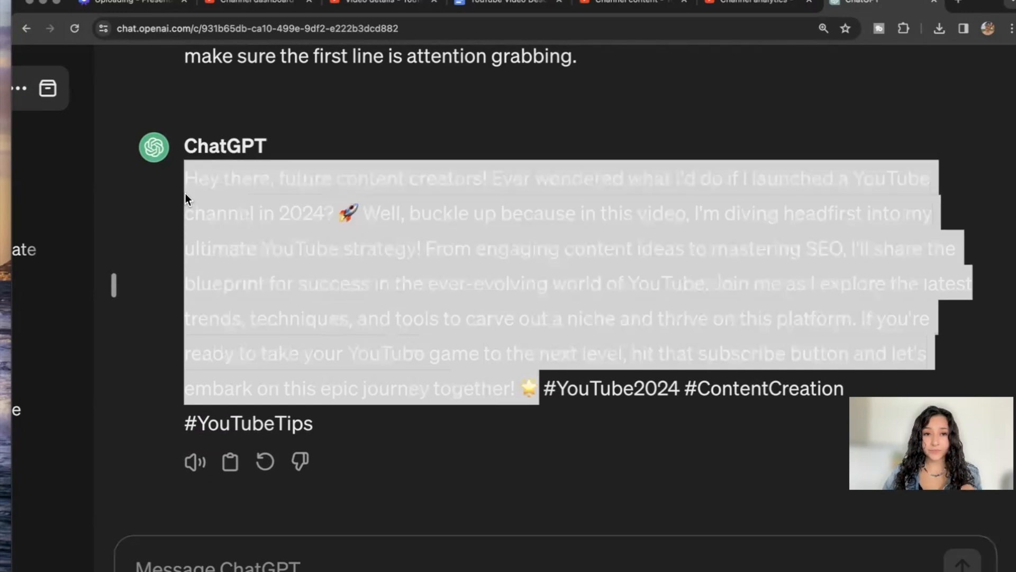
Return to the uploading video in YouTube Studio and replace the description's whole ChatGPT prompt paragraph with the copied text.
{"action": "left_click", "coordinate": [248, 7]}
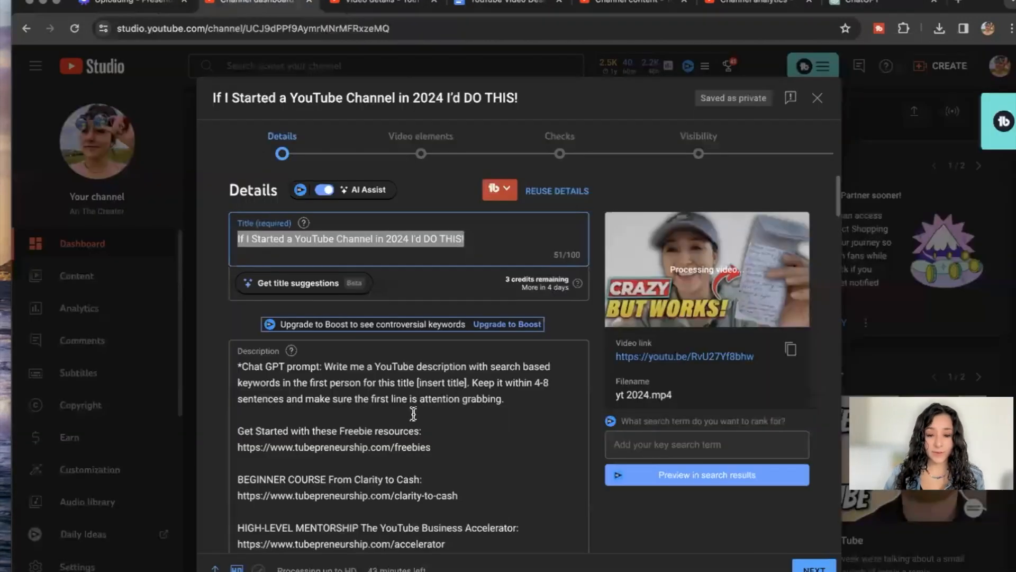
{"action": "scroll", "coordinate": [413, 413], "scroll_direction": "down", "scroll_amount": 3}
{"action": "left_click_drag", "start_coordinate": [534, 274], "coordinate": [238, 240]}
{"action": "left_click", "coordinate": [272, 251]}
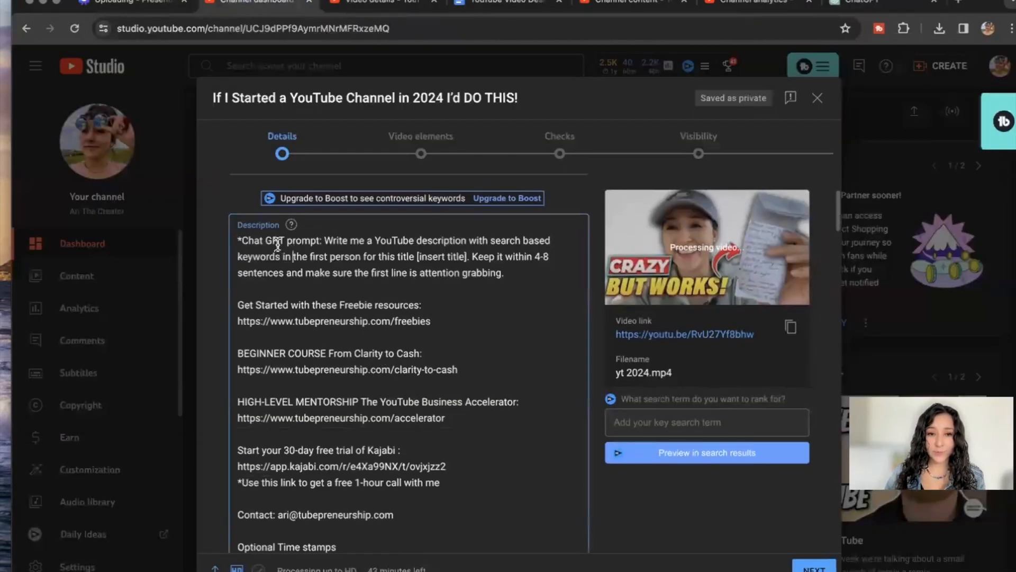
{"action": "left_click_drag", "start_coordinate": [502, 273], "coordinate": [208, 236]}
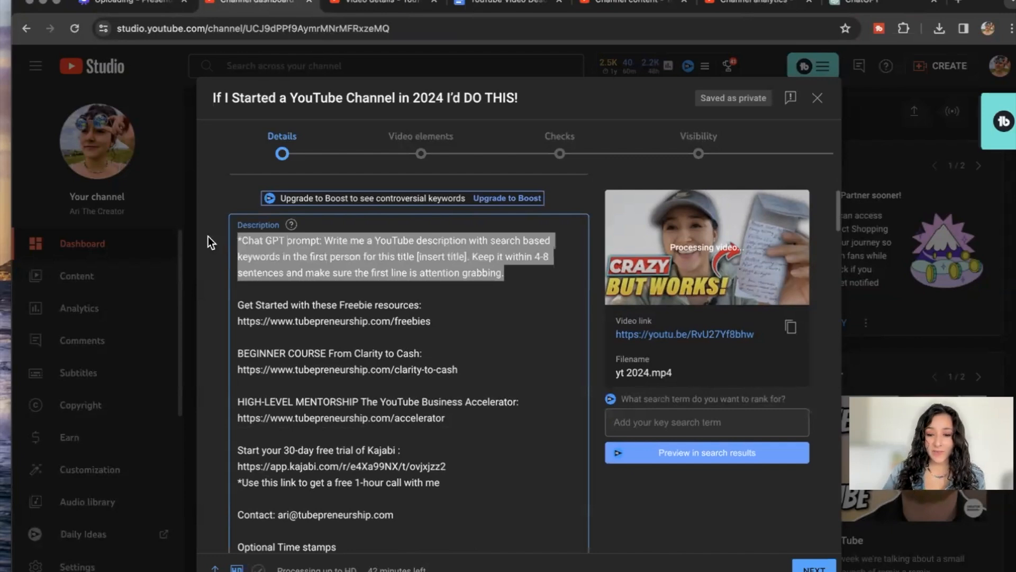
{"action": "key", "text": "BackSpace"}
{"action": "key", "text": "super+v"}
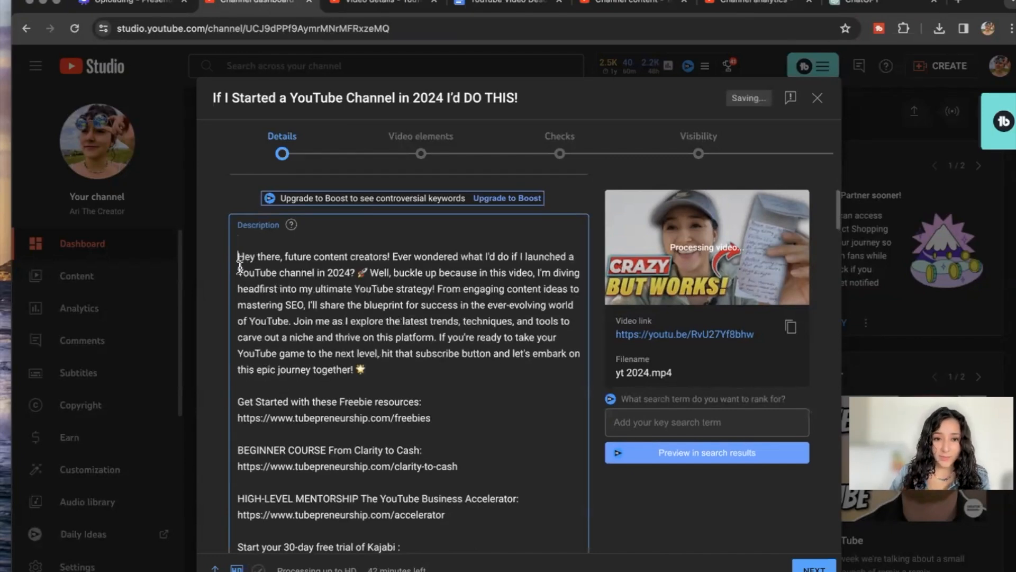
Delete the three-line Kajabi free trial section, including its link and free call note, from the video's description.
{"action": "scroll", "coordinate": [292, 380], "scroll_direction": "down", "scroll_amount": 4}
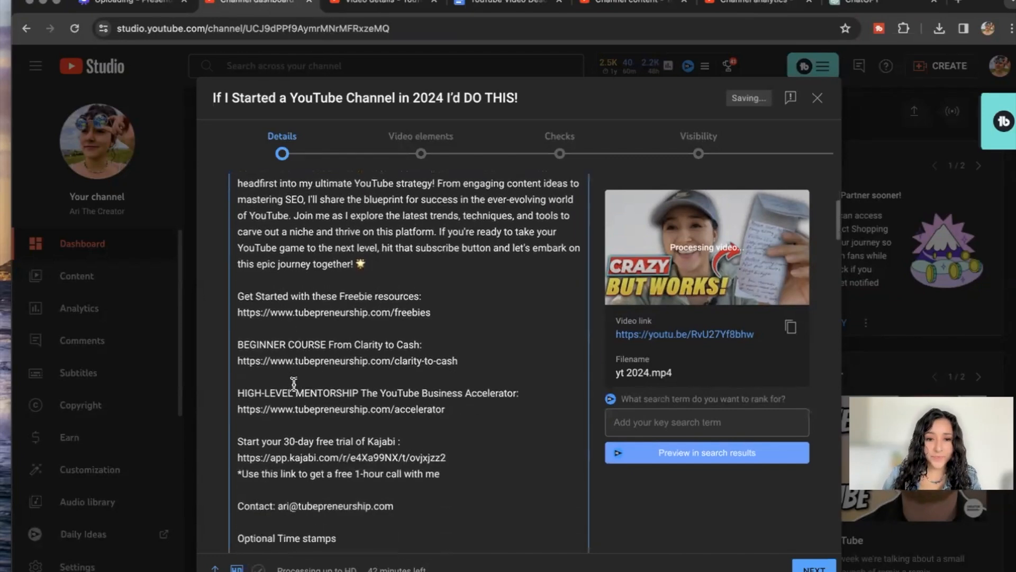
{"action": "scroll", "coordinate": [293, 380], "scroll_direction": "down", "scroll_amount": 1}
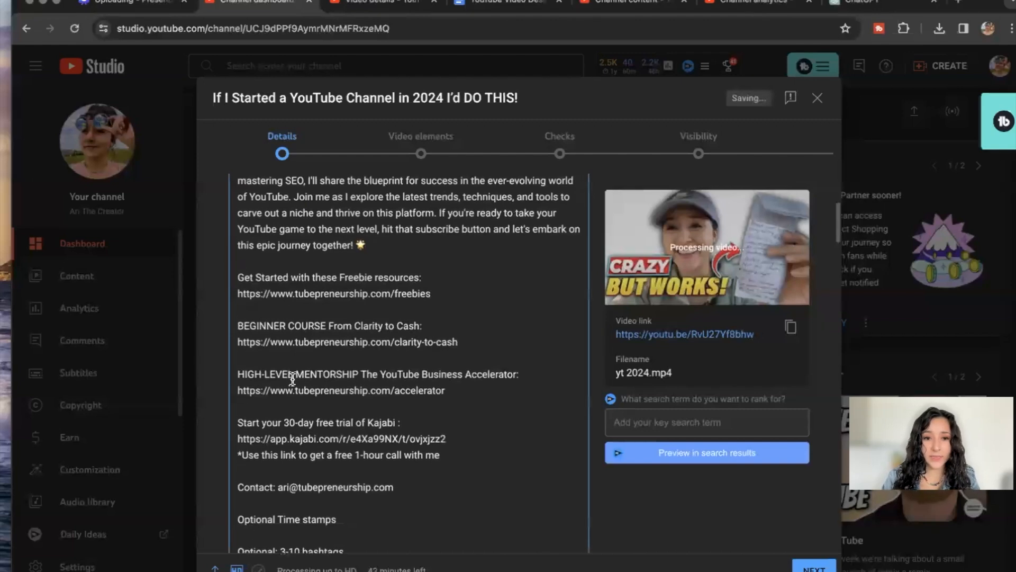
{"action": "scroll", "coordinate": [389, 292], "scroll_direction": "down", "scroll_amount": 2}
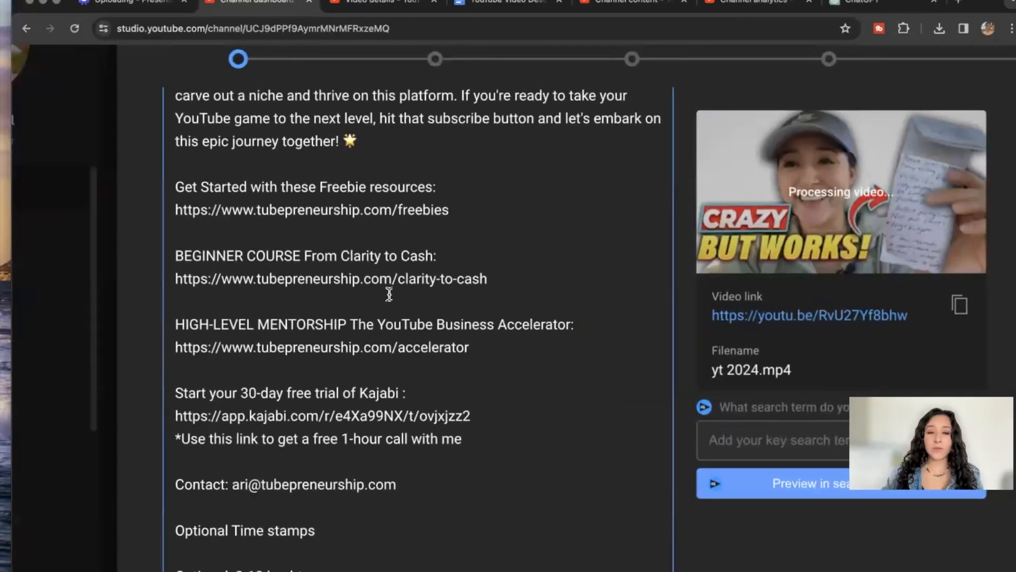
{"action": "left_click_drag", "start_coordinate": [489, 446], "coordinate": [176, 393]}
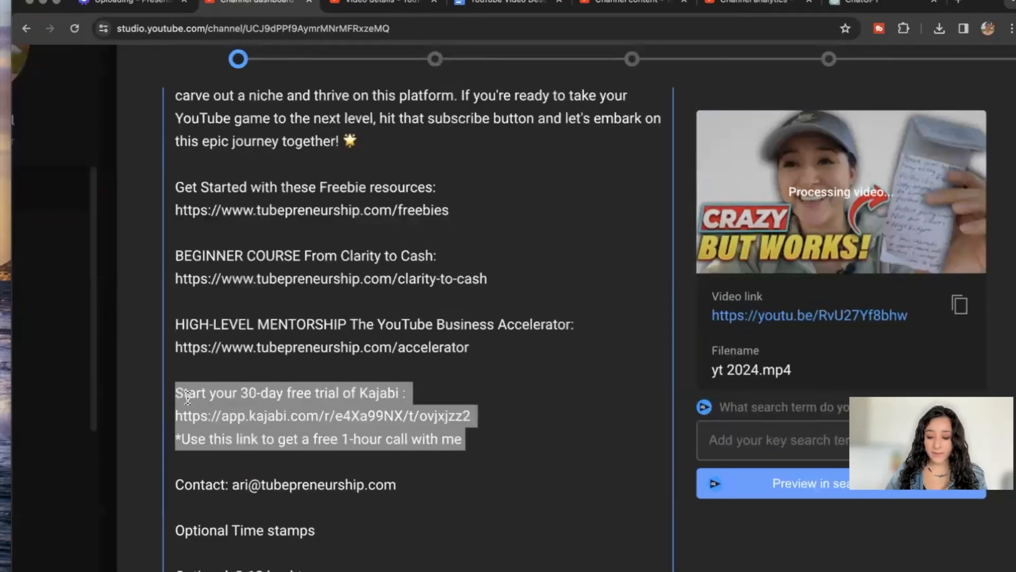
{"action": "key", "text": "BackSpace"}
{"action": "key", "text": "BackSpace"}
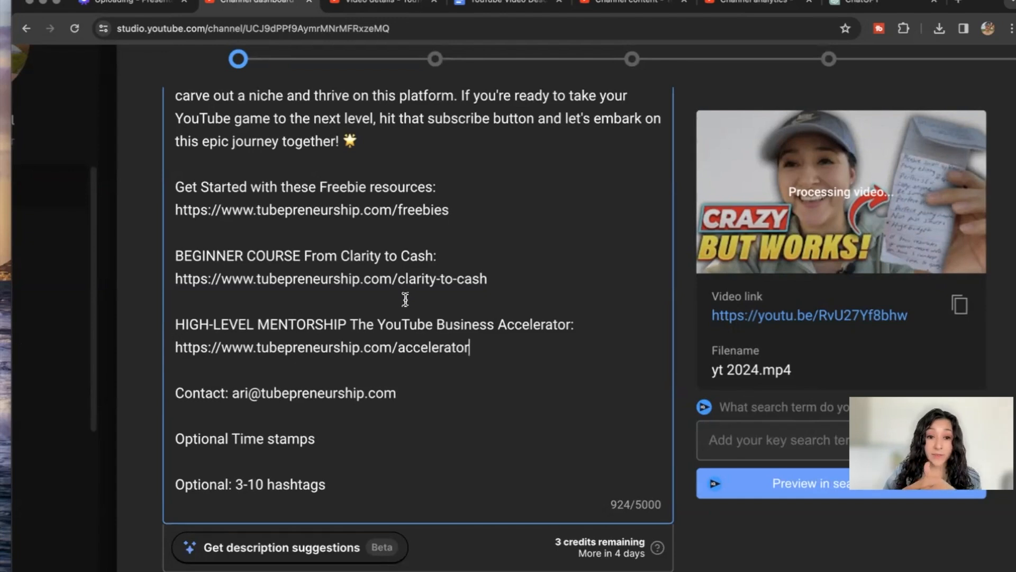
Compare the description's course and mentorship links with the Google Docs template's low-ticket, high-ticket, affiliate and contact lines.
{"action": "scroll", "coordinate": [508, 339], "scroll_direction": "up", "scroll_amount": 1}
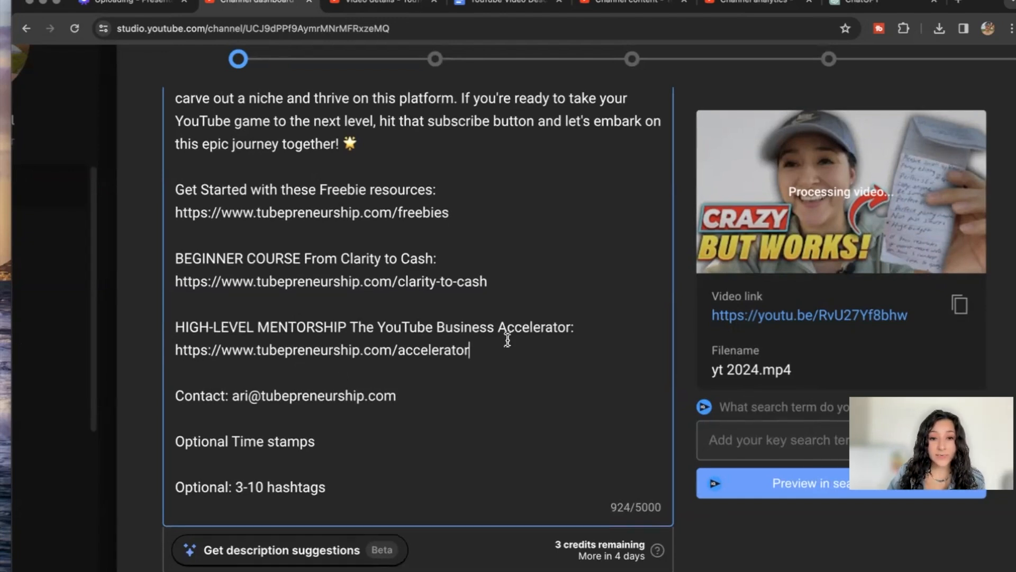
{"action": "left_click_drag", "start_coordinate": [578, 327], "coordinate": [180, 327]}
{"action": "left_click", "coordinate": [273, 299]}
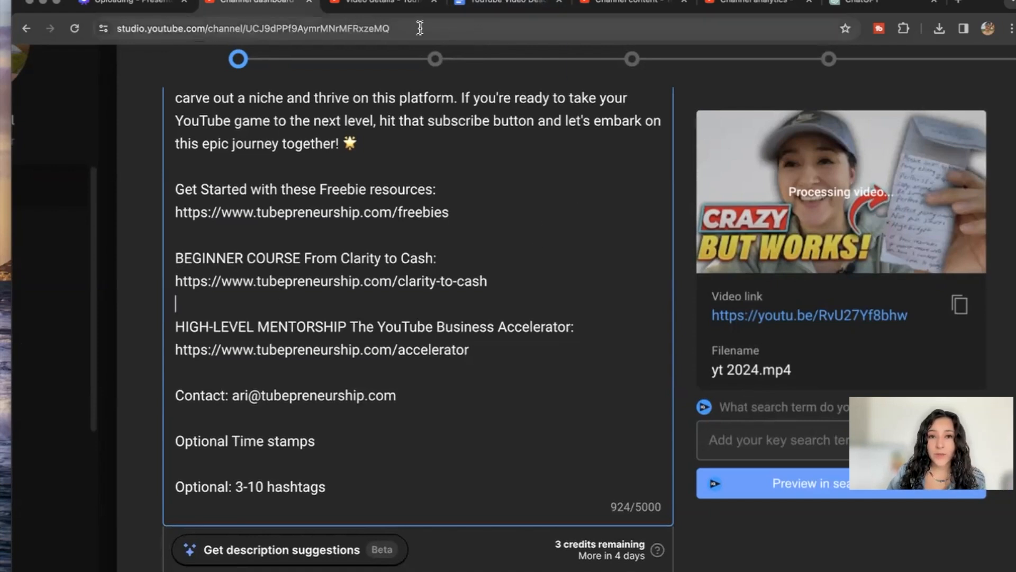
{"action": "left_click", "coordinate": [499, 12]}
{"action": "scroll", "coordinate": [499, 296], "scroll_direction": "down", "scroll_amount": 3}
{"action": "left_click", "coordinate": [499, 299]}
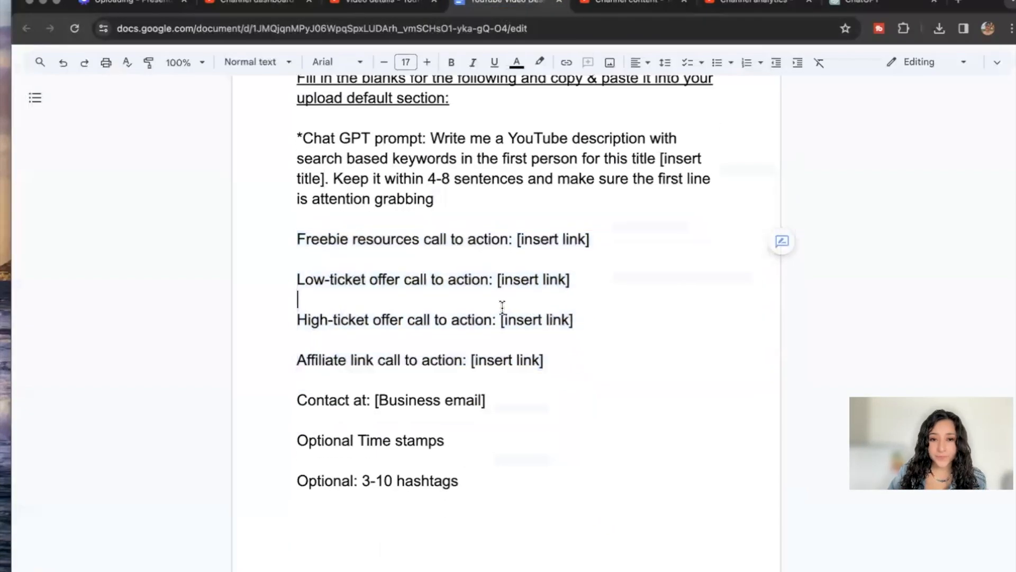
{"action": "left_click_drag", "start_coordinate": [297, 279], "coordinate": [495, 280]}
{"action": "left_click", "coordinate": [272, 13]}
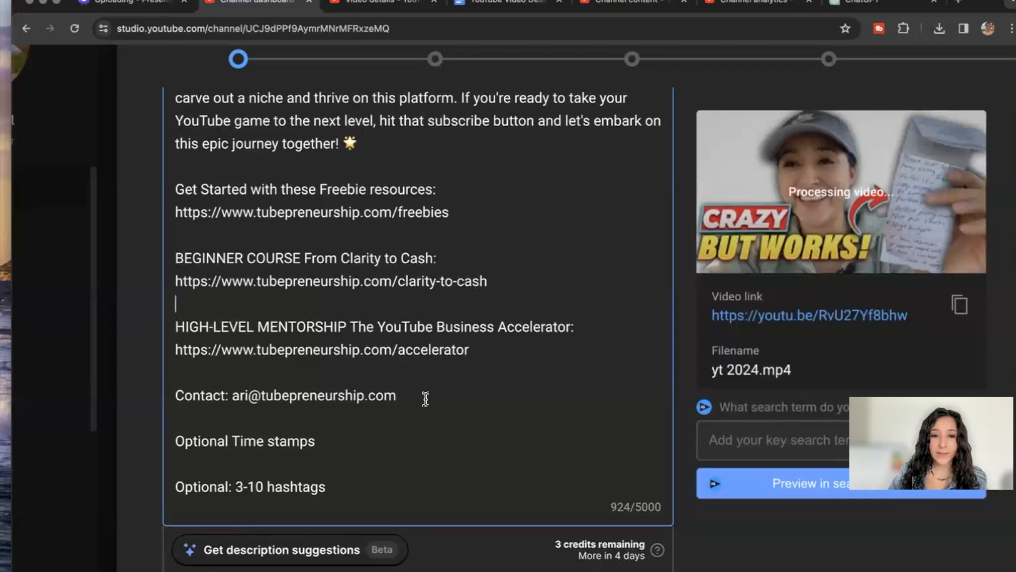
{"action": "left_click", "coordinate": [497, 11]}
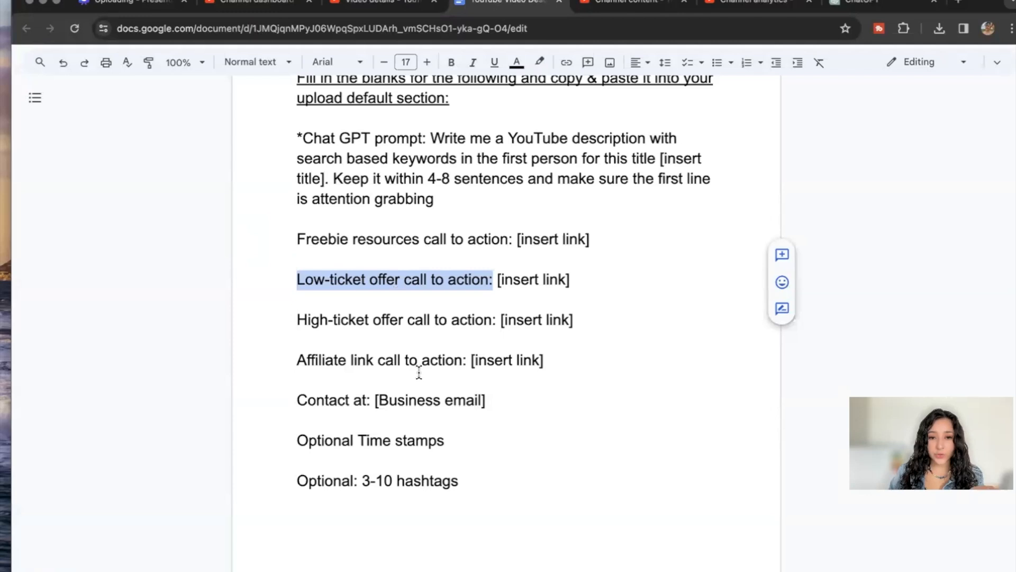
{"action": "scroll", "coordinate": [419, 372], "scroll_direction": "down", "scroll_amount": 3}
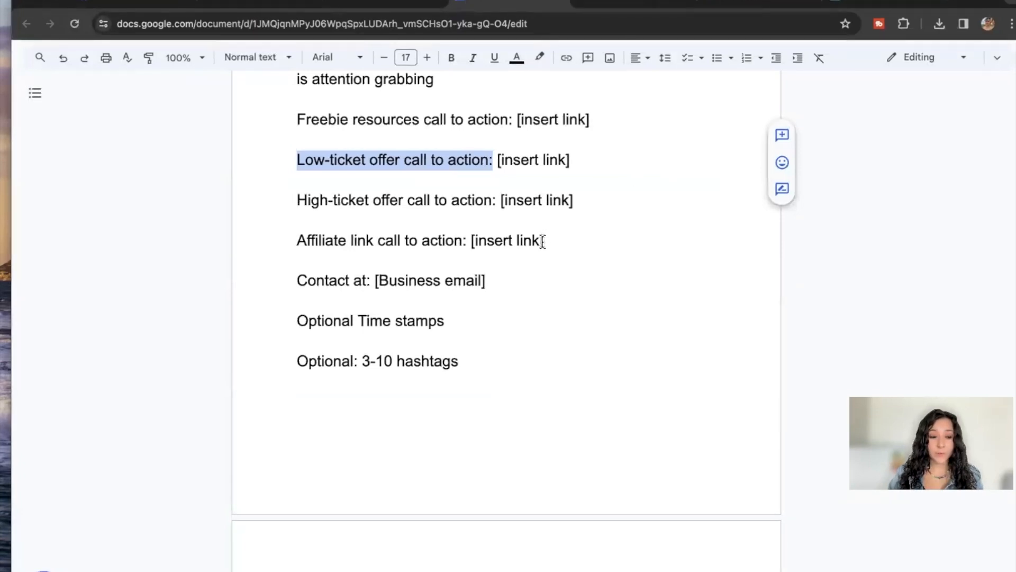
{"action": "double_click", "coordinate": [393, 211]}
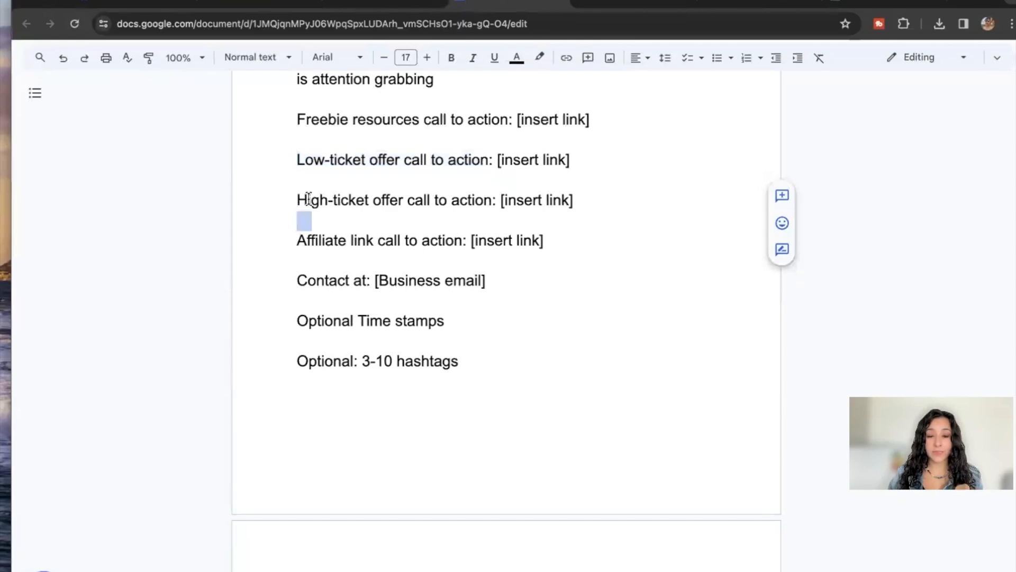
{"action": "triple_click", "coordinate": [392, 280]}
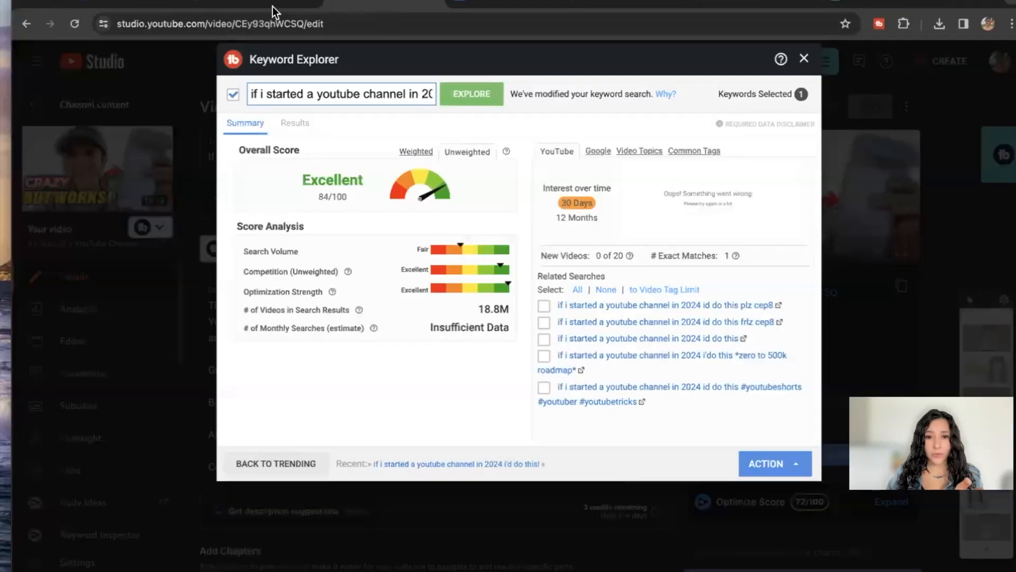
Return to the uploading video's description in YouTube Studio and insert a blank line below "Optional Time stamps".
{"action": "left_click", "coordinate": [272, 6]}
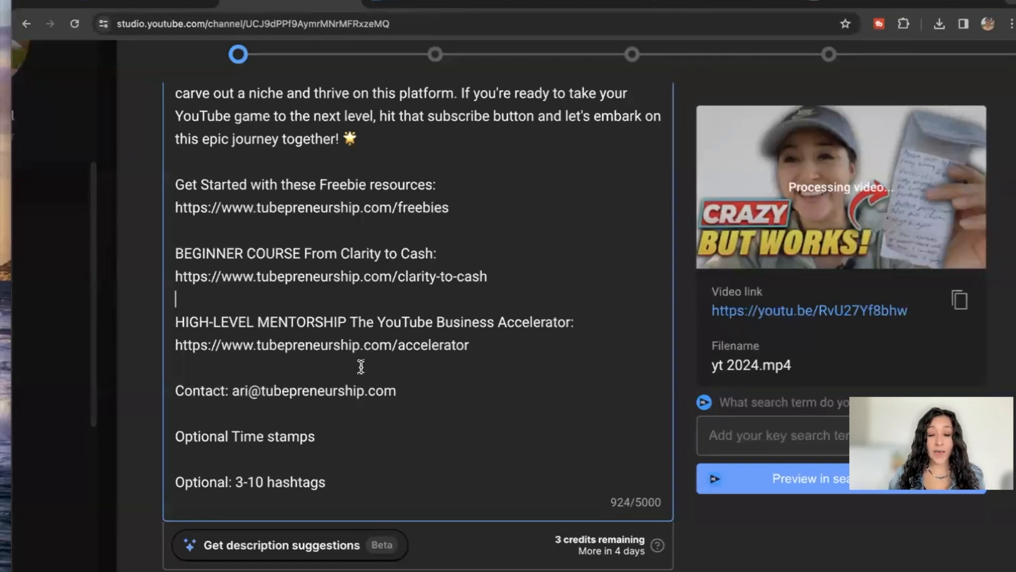
{"action": "left_click", "coordinate": [336, 433]}
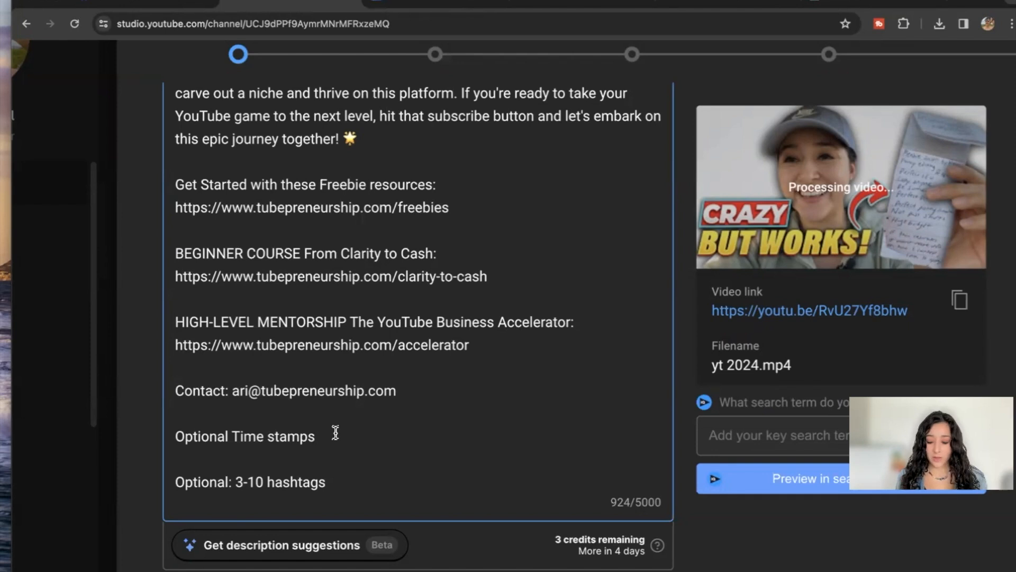
{"action": "key", "text": "Return"}
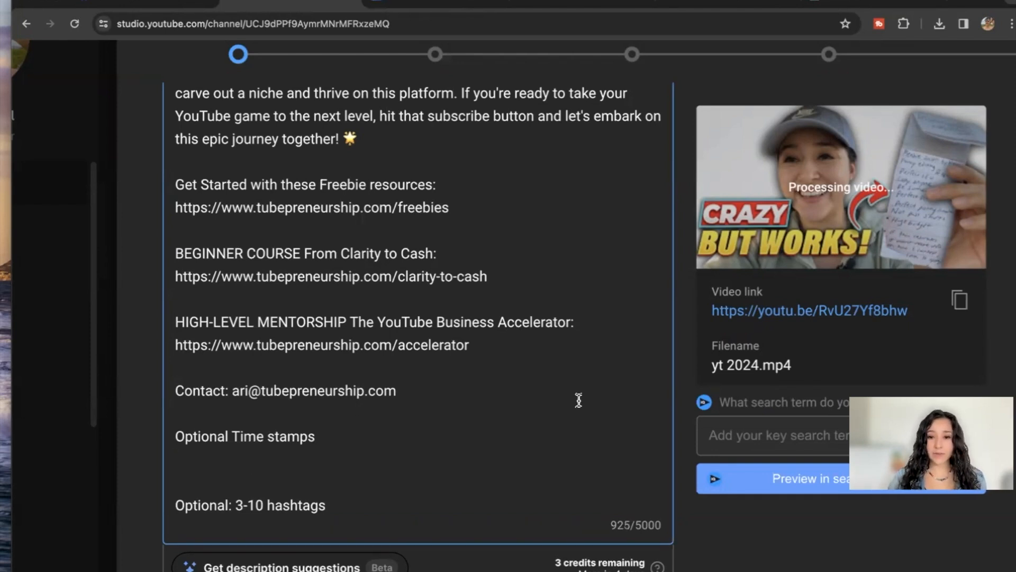
Examine the chapters in the published Kajabi video's player and the matching time stamp list in its YouTube Studio description.
{"action": "left_click", "coordinate": [581, 4]}
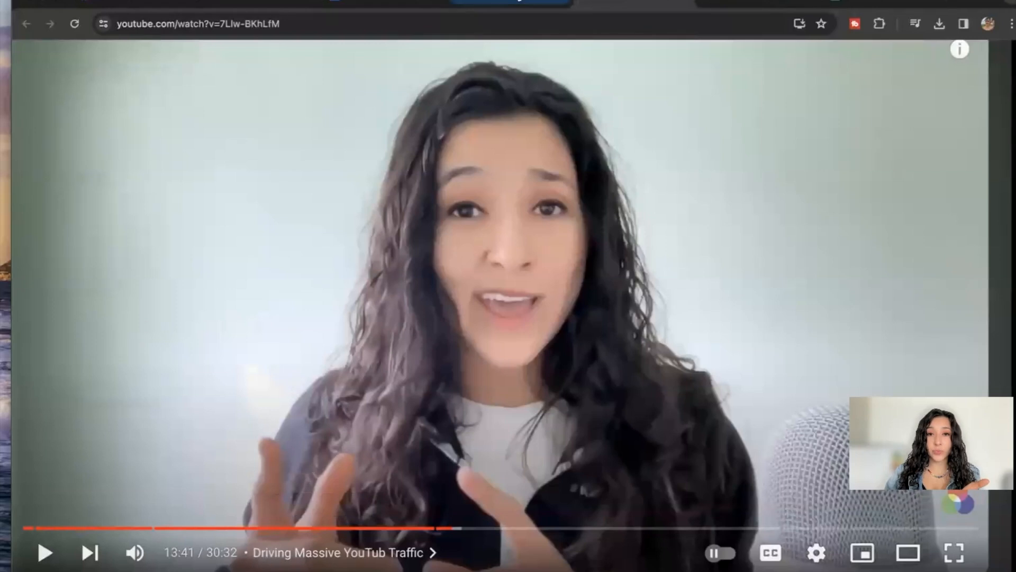
{"action": "left_click", "coordinate": [518, 2]}
{"action": "scroll", "coordinate": [225, 319], "scroll_direction": "up", "scroll_amount": 2}
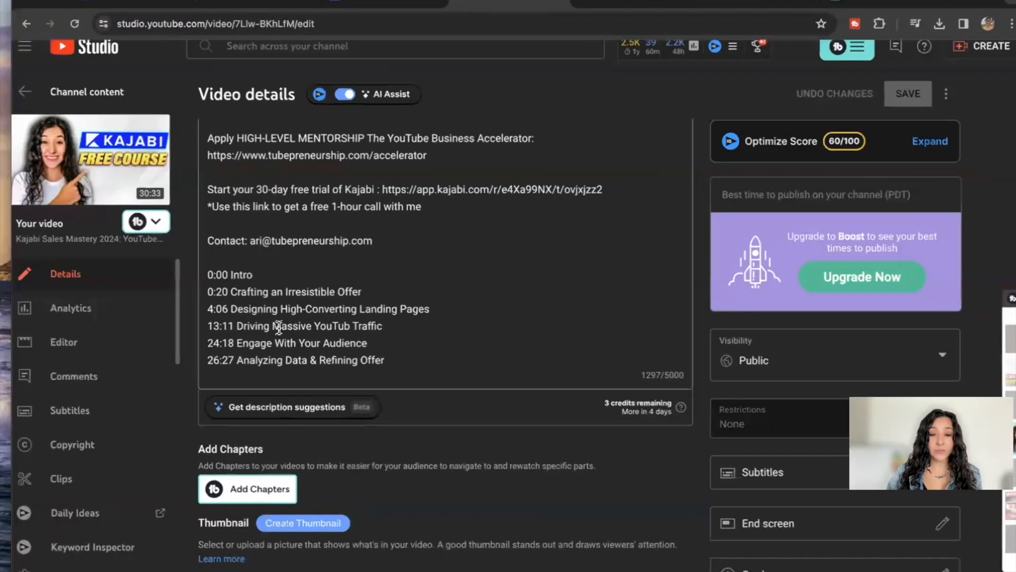
{"action": "scroll", "coordinate": [256, 302], "scroll_direction": "up", "scroll_amount": 2}
{"action": "scroll", "coordinate": [211, 250], "scroll_direction": "up", "scroll_amount": 4}
{"action": "left_click_drag", "start_coordinate": [301, 247], "coordinate": [165, 245]}
{"action": "left_click", "coordinate": [565, 195]}
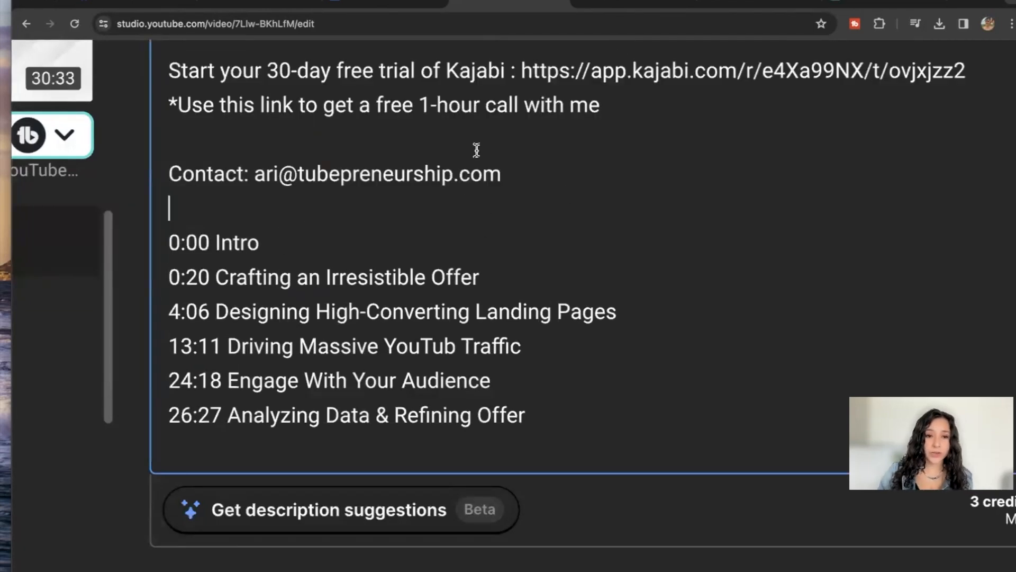
{"action": "left_click_drag", "start_coordinate": [211, 278], "coordinate": [171, 281]}
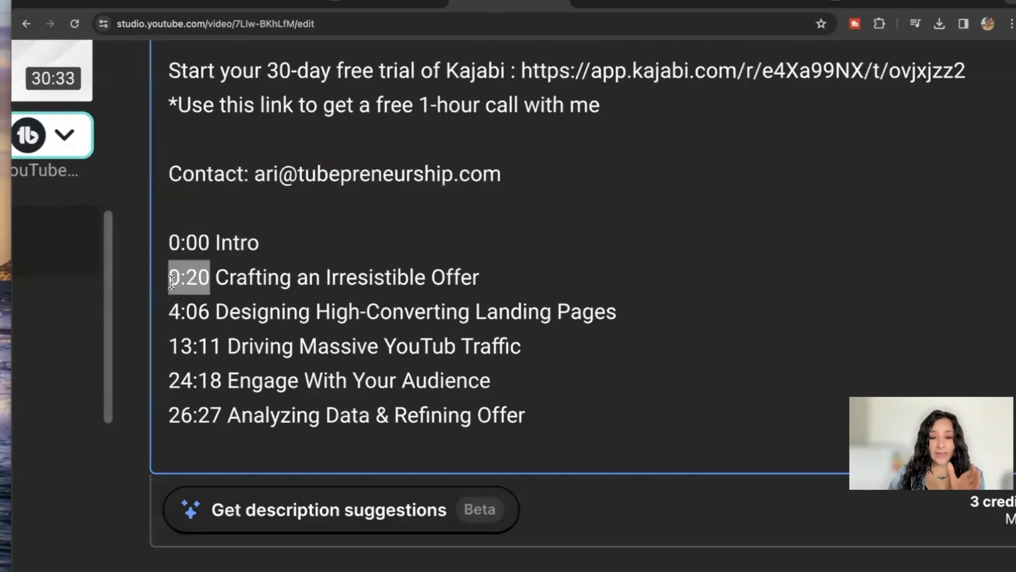
{"action": "left_click", "coordinate": [229, 277]}
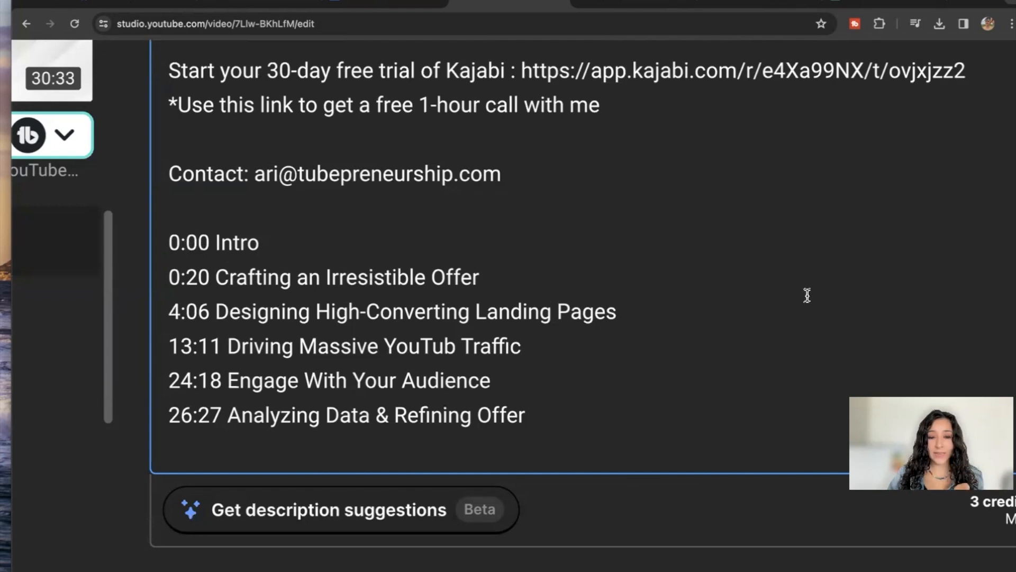
{"action": "left_click", "coordinate": [630, 4]}
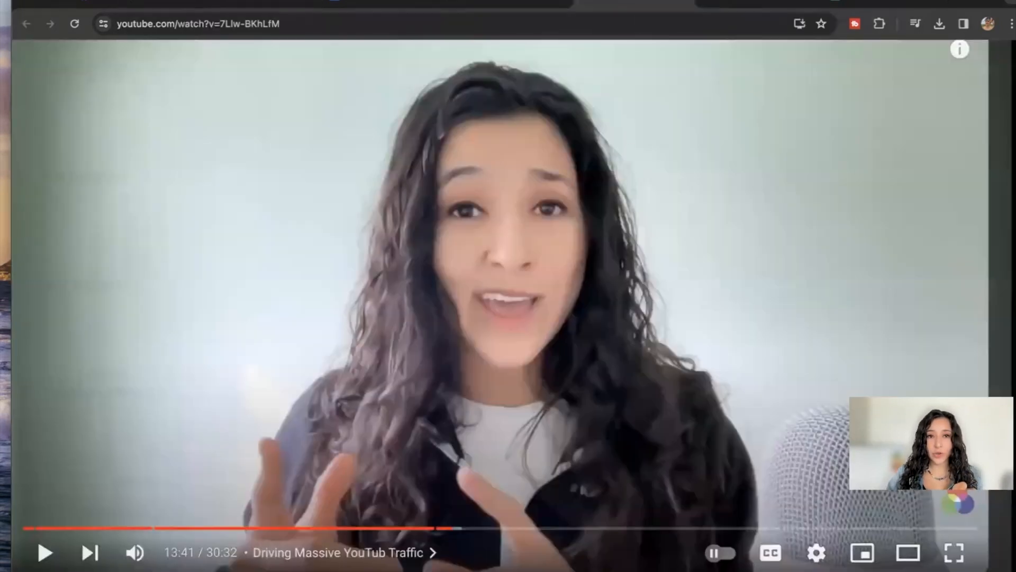
Go back to the uploading video's description and remove the extra blank line below "Optional Time stamps".
{"action": "left_click", "coordinate": [272, 9]}
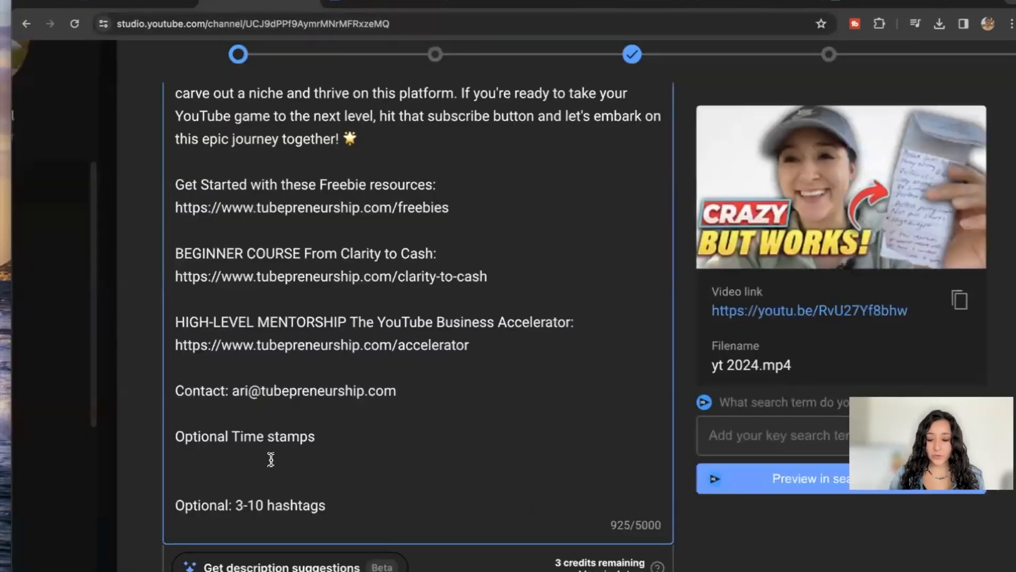
{"action": "key", "text": "BackSpace"}
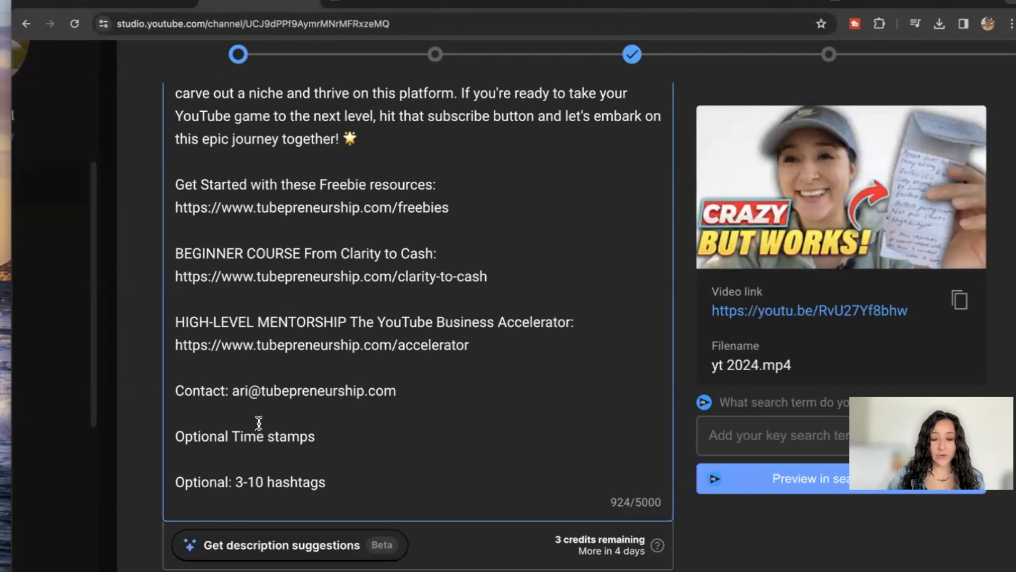
Replace the description's "Optional: 3-10 hashtags" placeholder with the suggested hashtags #contentcreation, #entrepreneur and #onlinebusiness.
{"action": "left_click_drag", "start_coordinate": [370, 486], "coordinate": [192, 499]}
{"action": "left_click", "coordinate": [310, 490]}
{"action": "left_click_drag", "start_coordinate": [357, 487], "coordinate": [179, 488]}
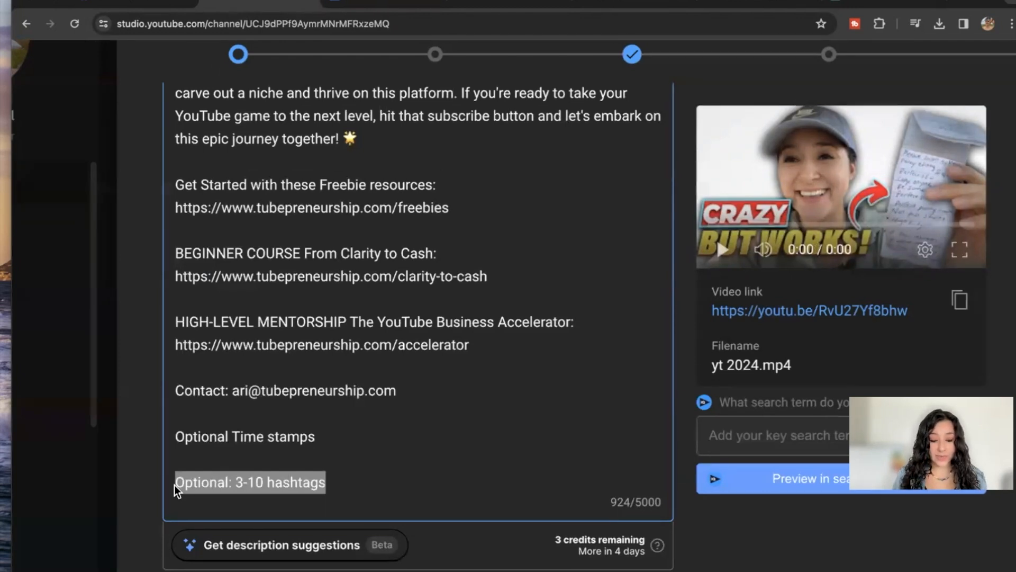
{"action": "type", "text": "#"}
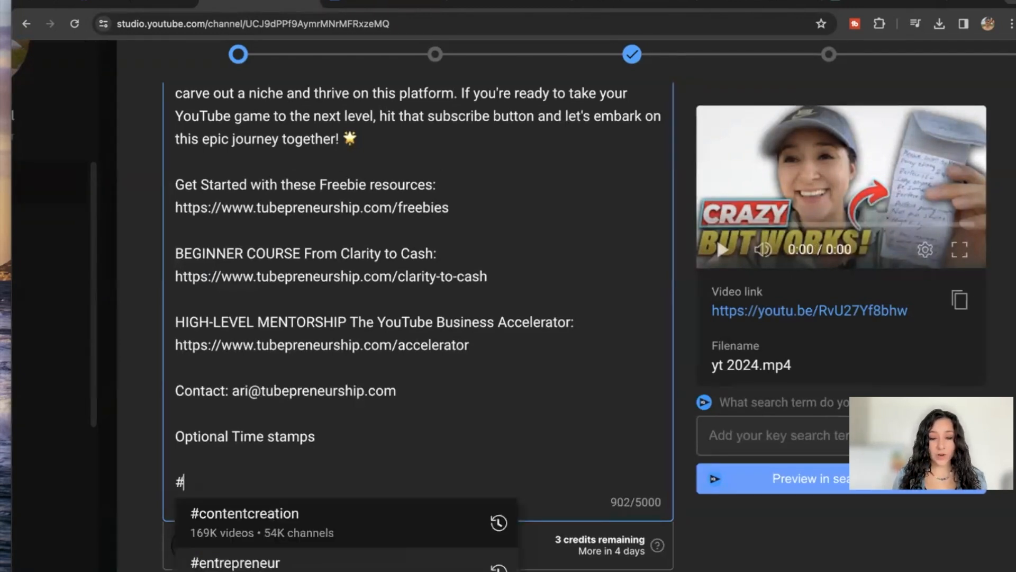
{"action": "left_click", "coordinate": [251, 518]}
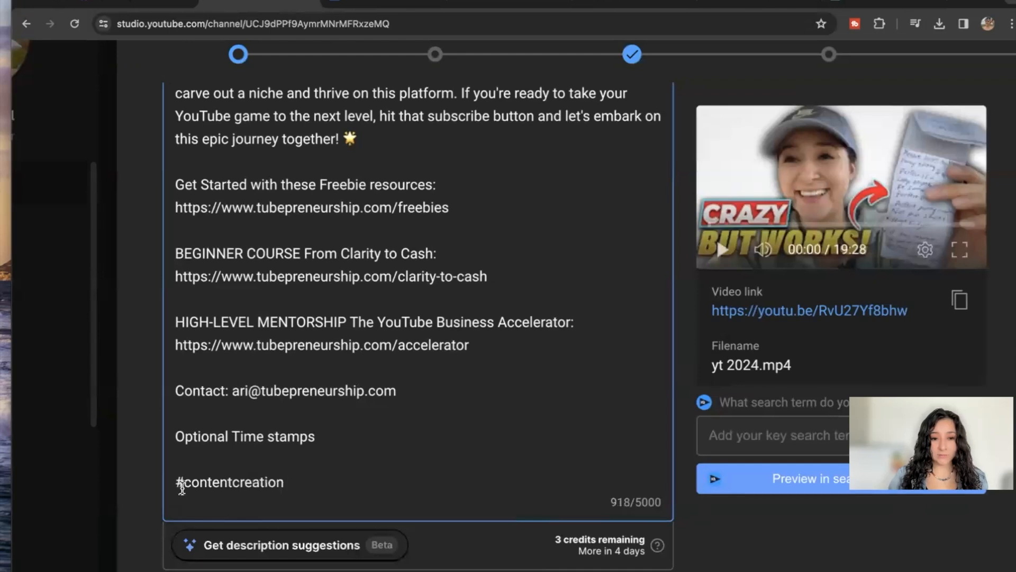
{"action": "type", "text": "#"}
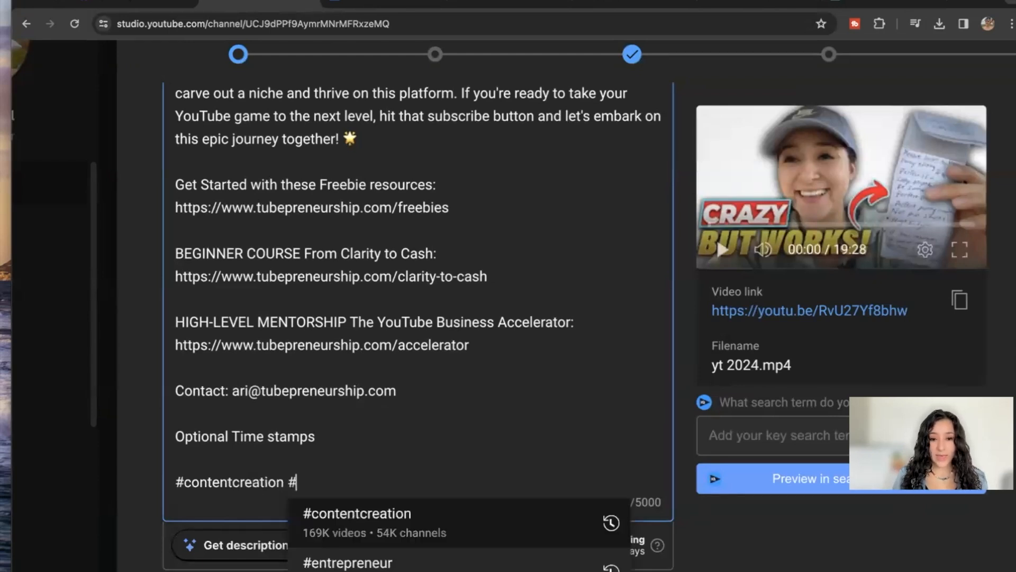
{"action": "left_click", "coordinate": [365, 562]}
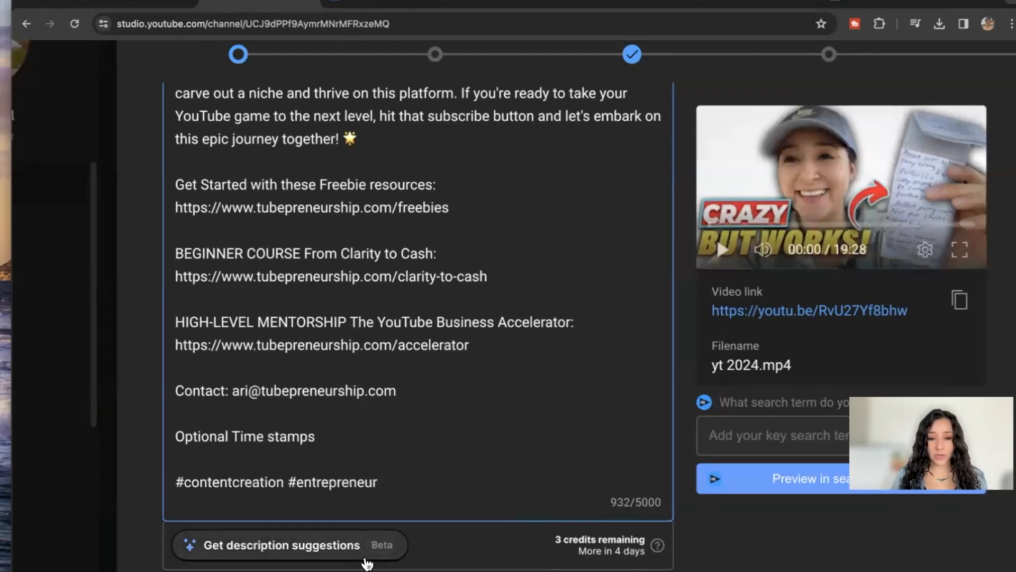
{"action": "type", "text": "#"}
{"action": "left_click", "coordinate": [413, 571]}
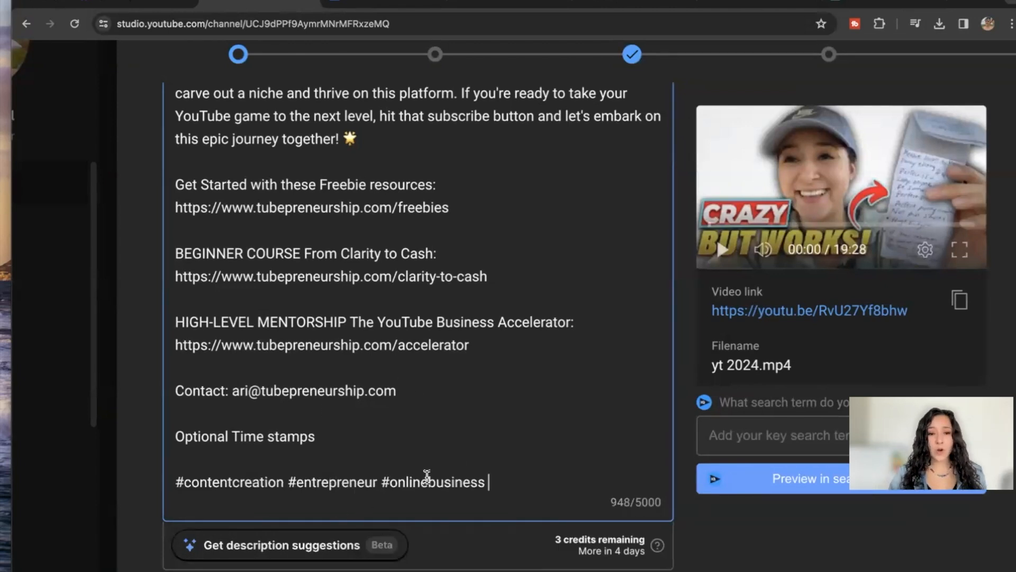
{"action": "left_click_drag", "start_coordinate": [506, 483], "coordinate": [398, 485]}
{"action": "left_click", "coordinate": [408, 466]}
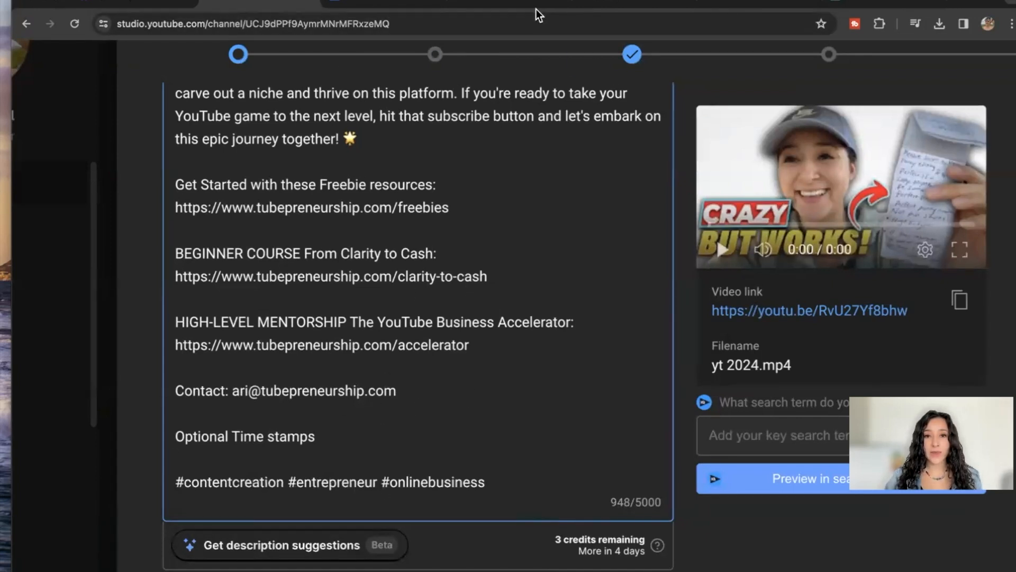
Switch to the Kajabi video's YouTube page, search for "#dogs" and browse the videos on that hashtag's page.
{"action": "left_click", "coordinate": [513, 4]}
{"action": "left_click", "coordinate": [619, 5]}
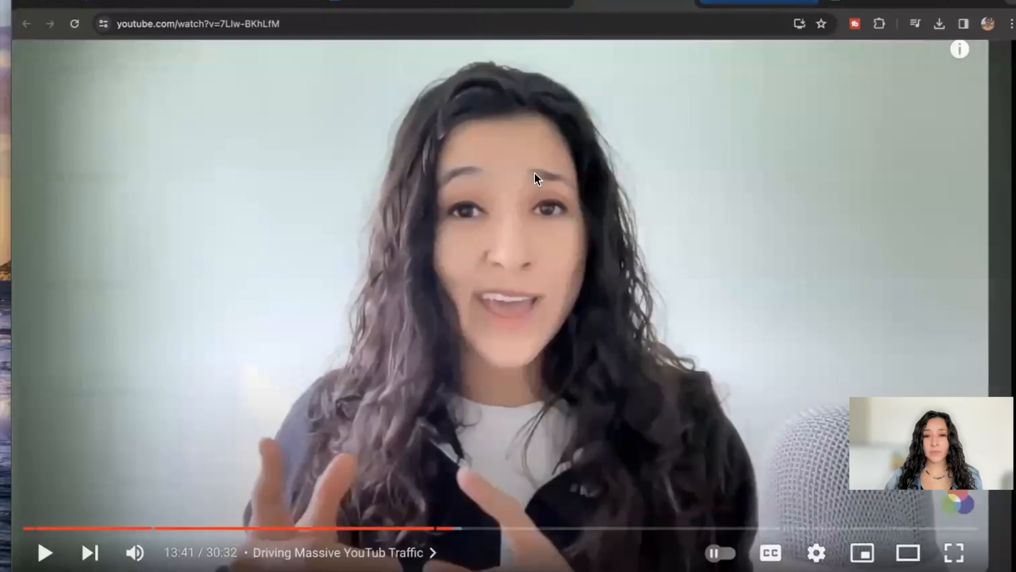
{"action": "scroll", "coordinate": [532, 170], "scroll_direction": "up", "scroll_amount": 2}
{"action": "left_click", "coordinate": [346, 68]}
{"action": "type", "text": "#dogs"}
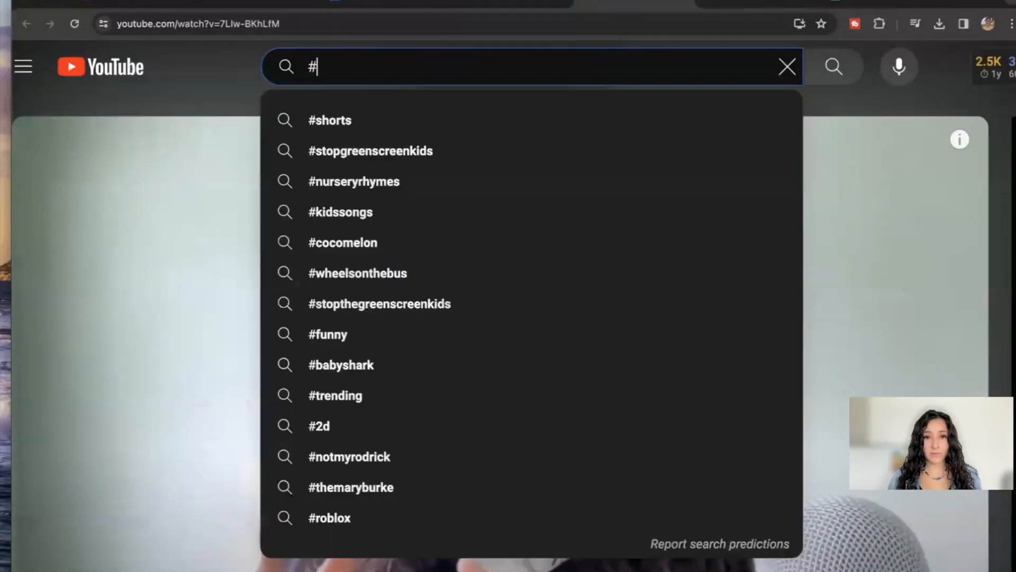
{"action": "key", "text": "Return"}
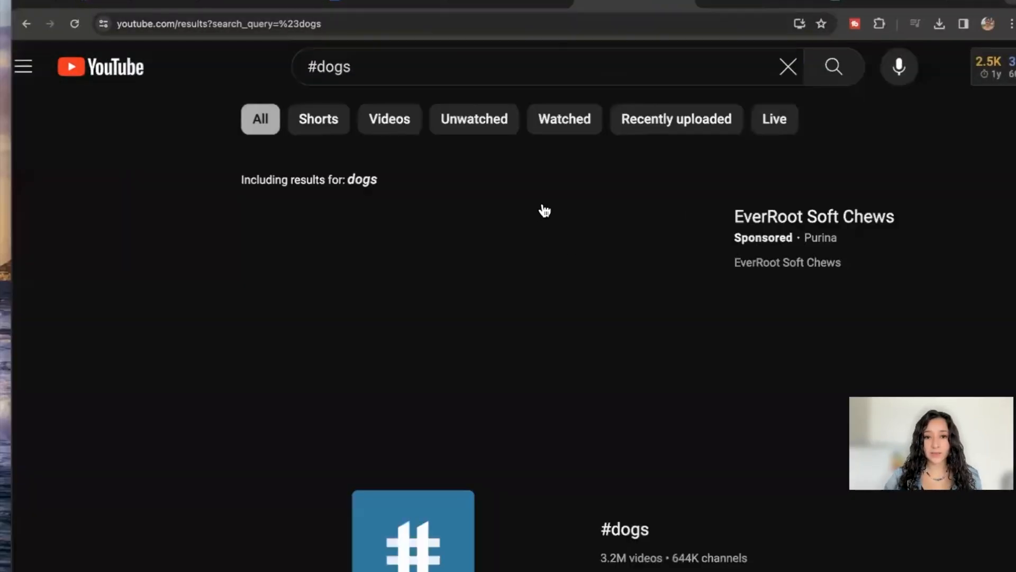
{"action": "scroll", "coordinate": [572, 365], "scroll_direction": "down", "scroll_amount": 2}
{"action": "left_click", "coordinate": [535, 380]}
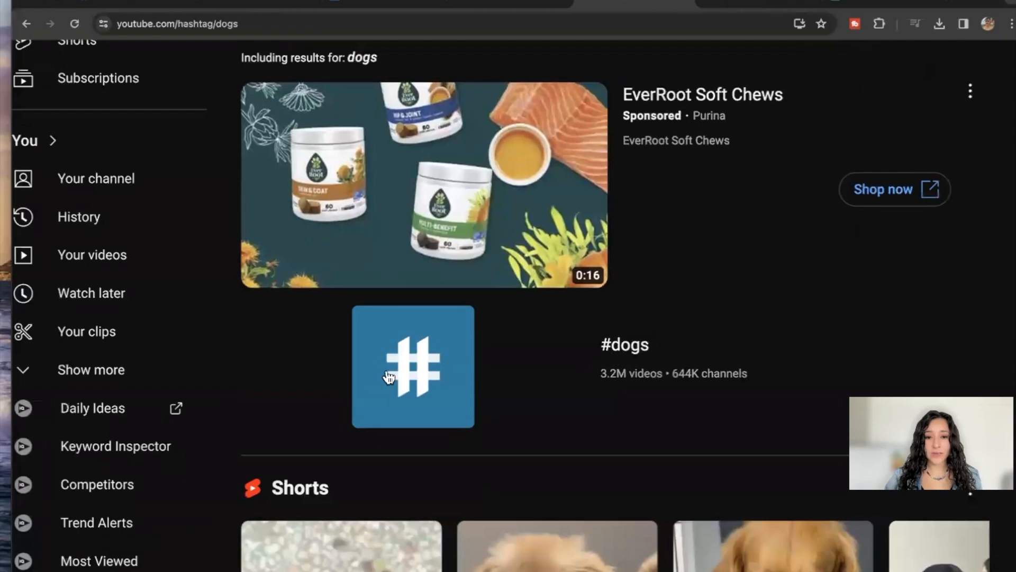
{"action": "scroll", "coordinate": [389, 370], "scroll_direction": "down", "scroll_amount": 2}
{"action": "scroll", "coordinate": [618, 352], "scroll_direction": "down", "scroll_amount": 2}
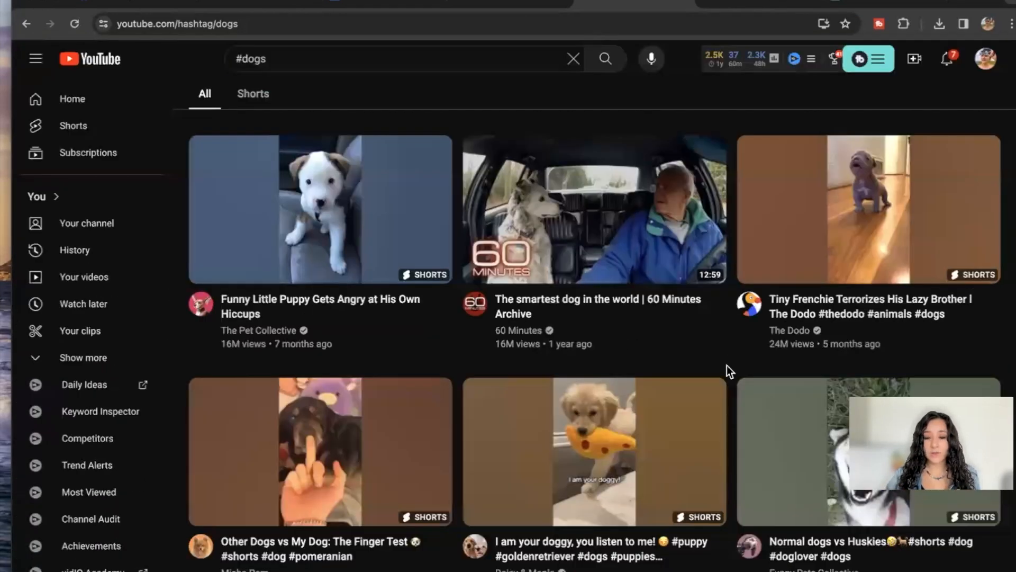
{"action": "scroll", "coordinate": [726, 365], "scroll_direction": "down", "scroll_amount": 14}
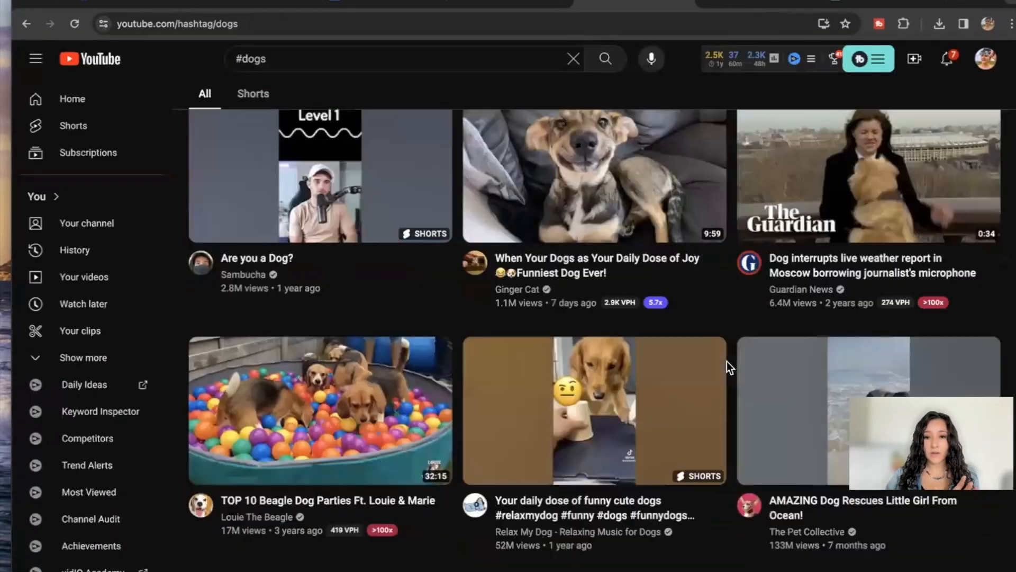
{"action": "scroll", "coordinate": [726, 364], "scroll_direction": "down", "scroll_amount": 10}
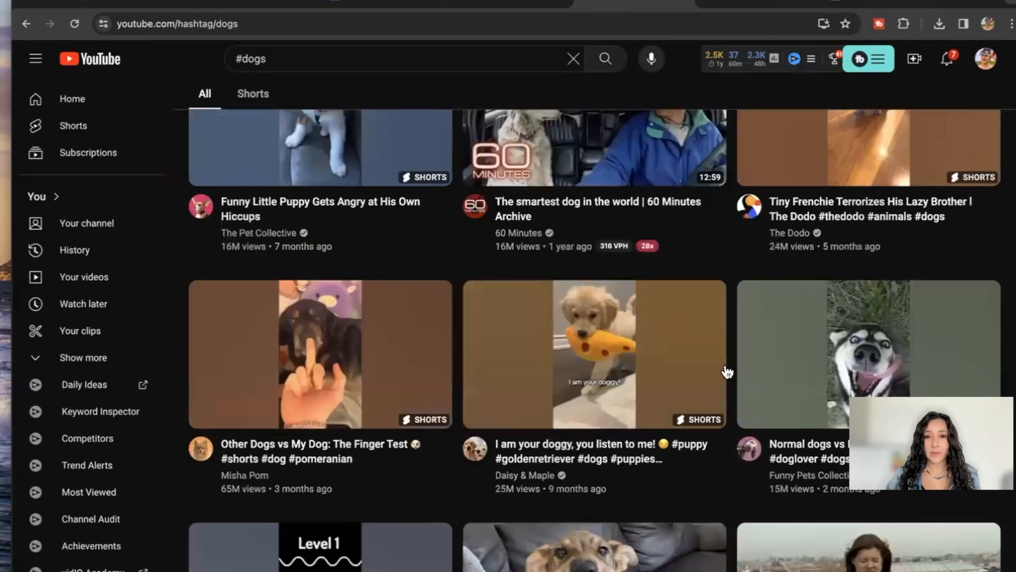
{"action": "scroll", "coordinate": [286, 62], "scroll_direction": "up", "scroll_amount": 6}
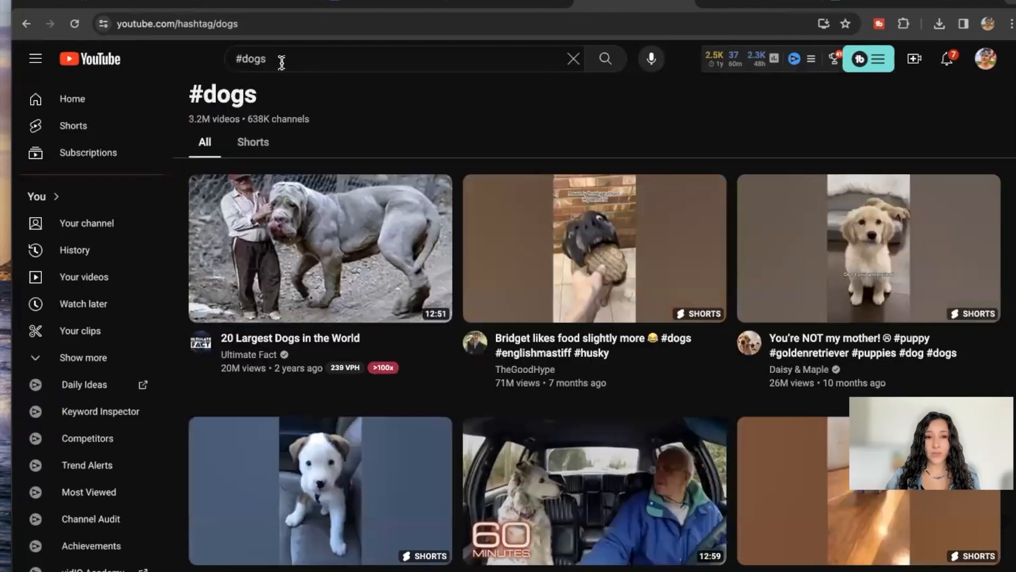
Search YouTube for "how to train my dog".
{"action": "left_click", "coordinate": [218, 58]}
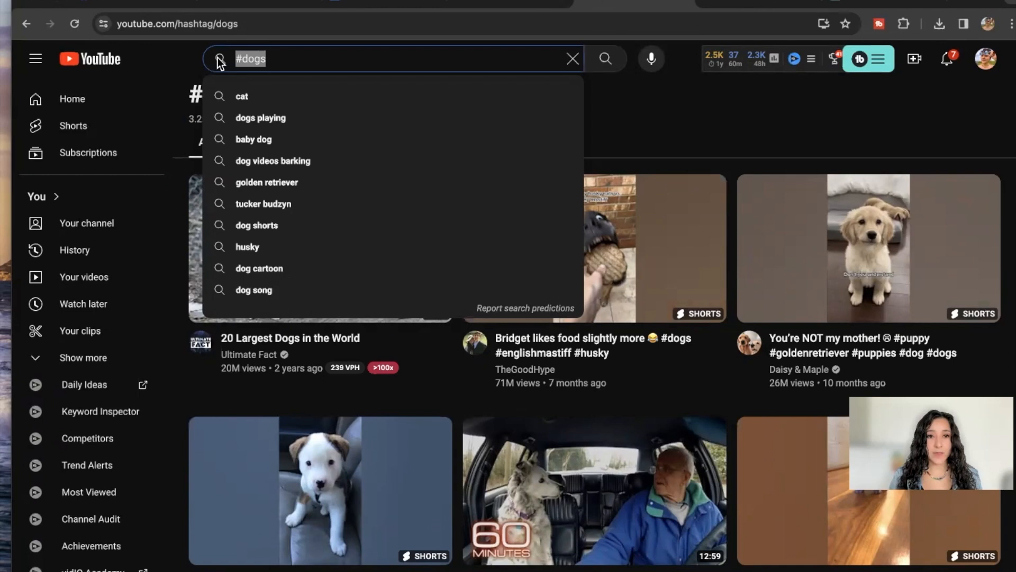
{"action": "type", "text": "how ot tra"}
{"action": "key", "text": "BackSpace"}
{"action": "key", "text": "BackSpace"}
{"action": "key", "text": "BackSpace"}
{"action": "key", "text": "BackSpace"}
{"action": "key", "text": "BackSpace"}
{"action": "key", "text": "BackSpace"}
{"action": "type", "text": "to train my dog"}
{"action": "key", "text": "Return"}
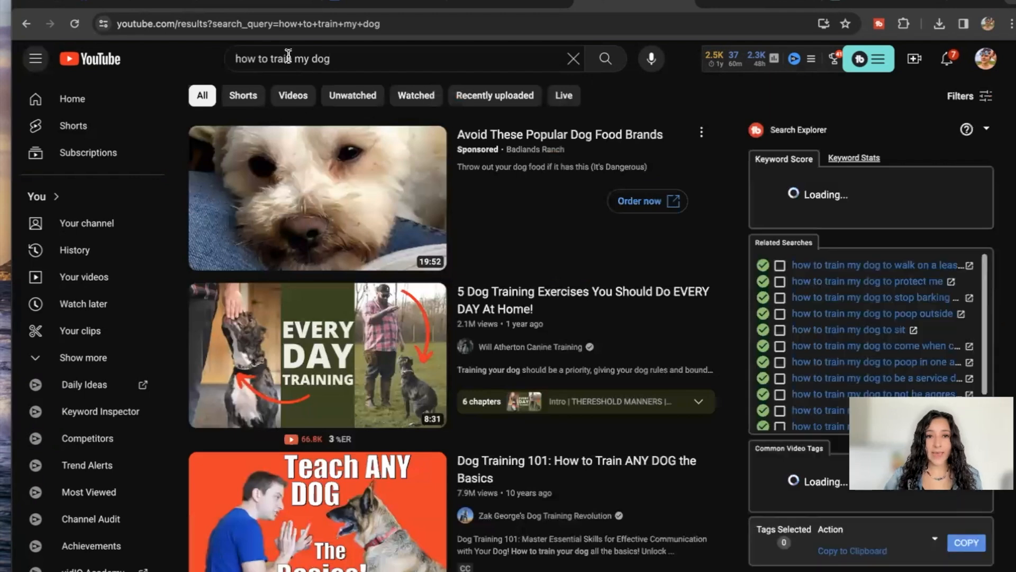
{"action": "double_click", "coordinate": [288, 57]}
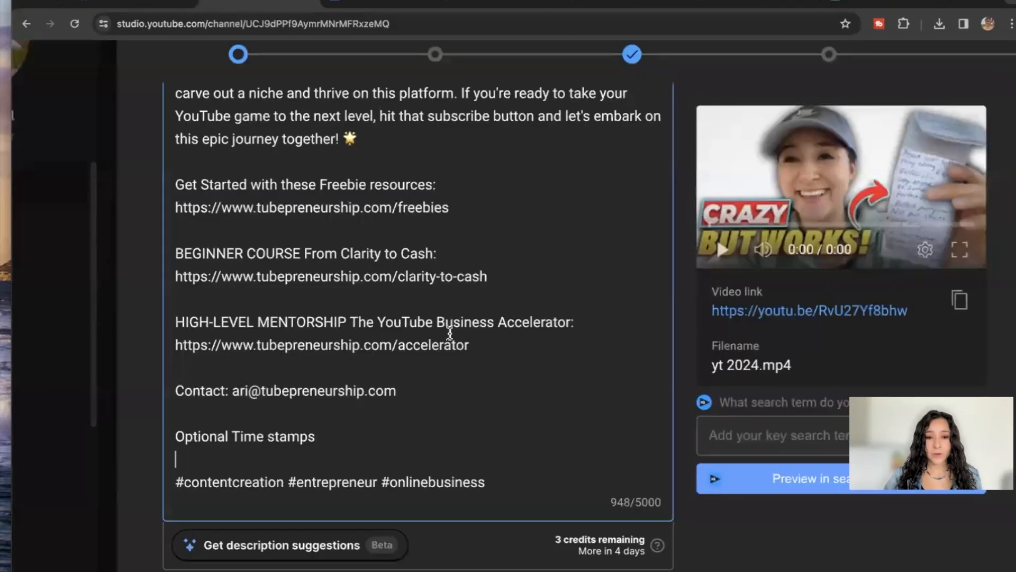
{"action": "scroll", "coordinate": [449, 336], "scroll_direction": "down", "scroll_amount": 15}
{"action": "scroll", "coordinate": [450, 340], "scroll_direction": "down", "scroll_amount": 20}
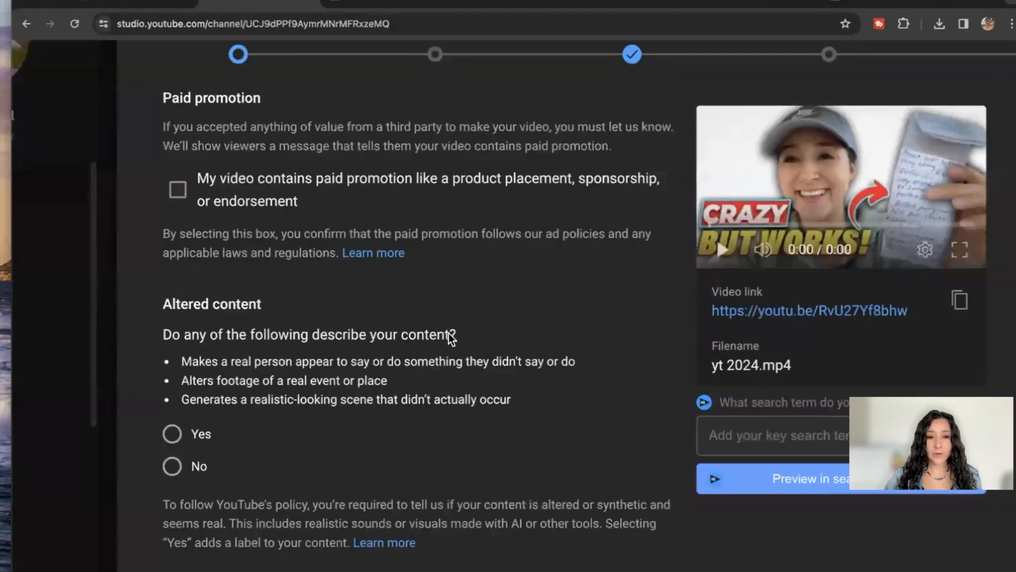
{"action": "left_click", "coordinate": [248, 297]}
{"action": "key", "text": "ctrl+v"}
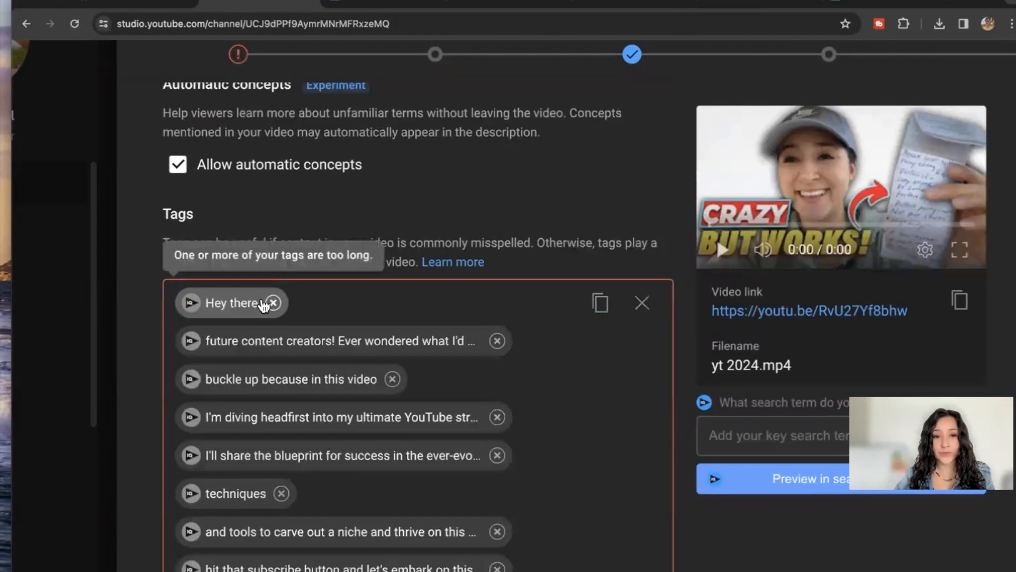
{"action": "left_click", "coordinate": [642, 299]}
{"action": "left_click", "coordinate": [292, 304]}
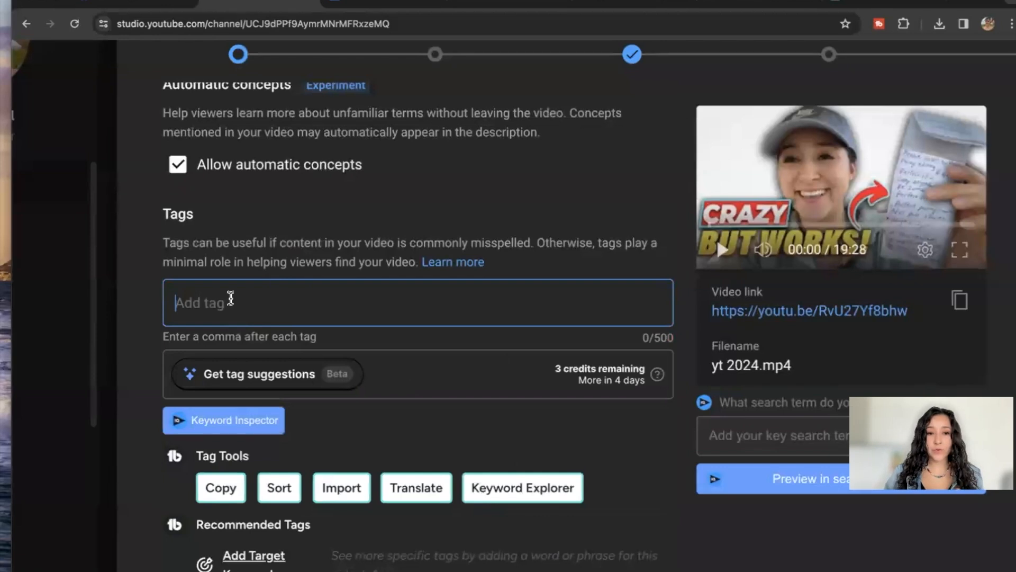
Go to the Kajabi video's details page in YouTube Studio and open the TubeBuddy tools there.
{"action": "left_click", "coordinate": [523, 6]}
{"action": "left_click", "coordinate": [622, 5]}
{"action": "left_click", "coordinate": [748, 4]}
{"action": "left_click", "coordinate": [502, 4]}
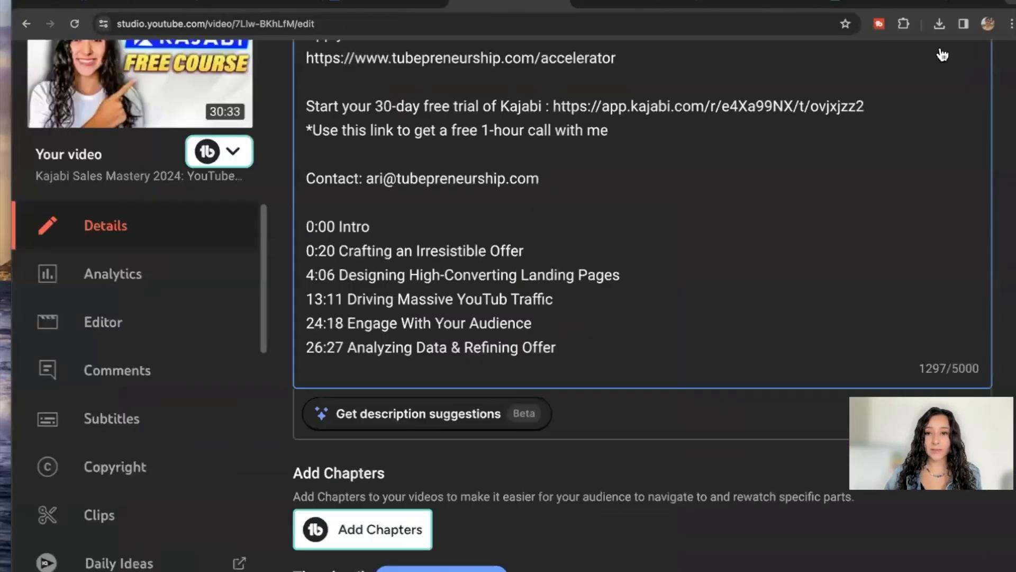
{"action": "scroll", "coordinate": [943, 55], "scroll_direction": "down", "scroll_amount": 5}
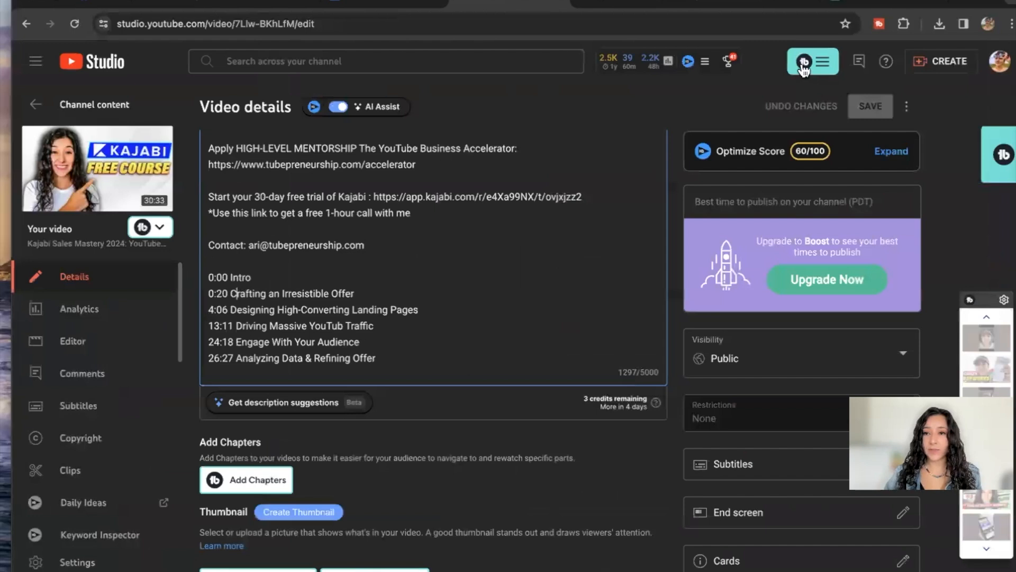
{"action": "left_click", "coordinate": [803, 63]}
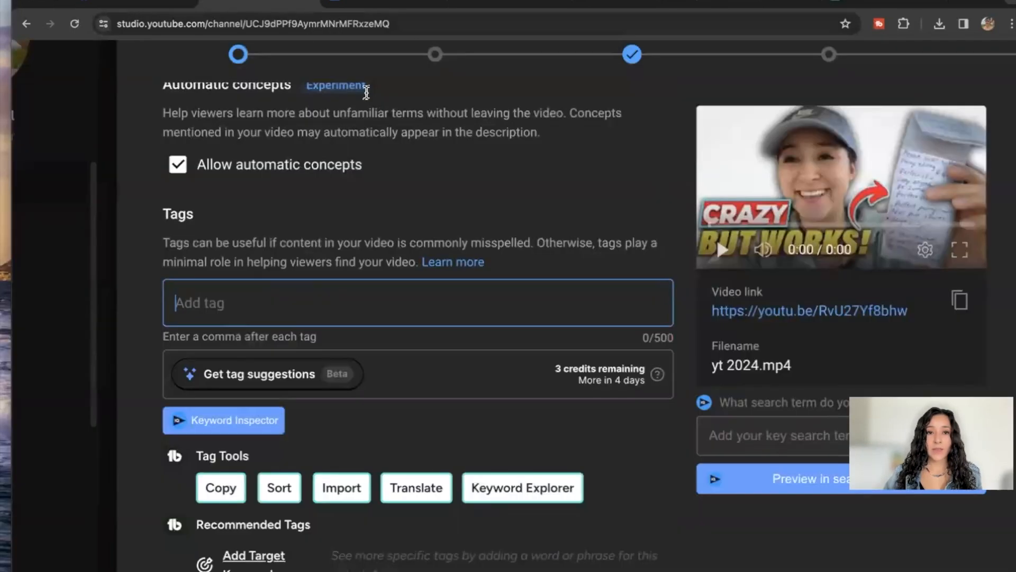
Return to the uploading video's details and copy its full title.
{"action": "scroll", "coordinate": [326, 181], "scroll_direction": "up", "scroll_amount": 3}
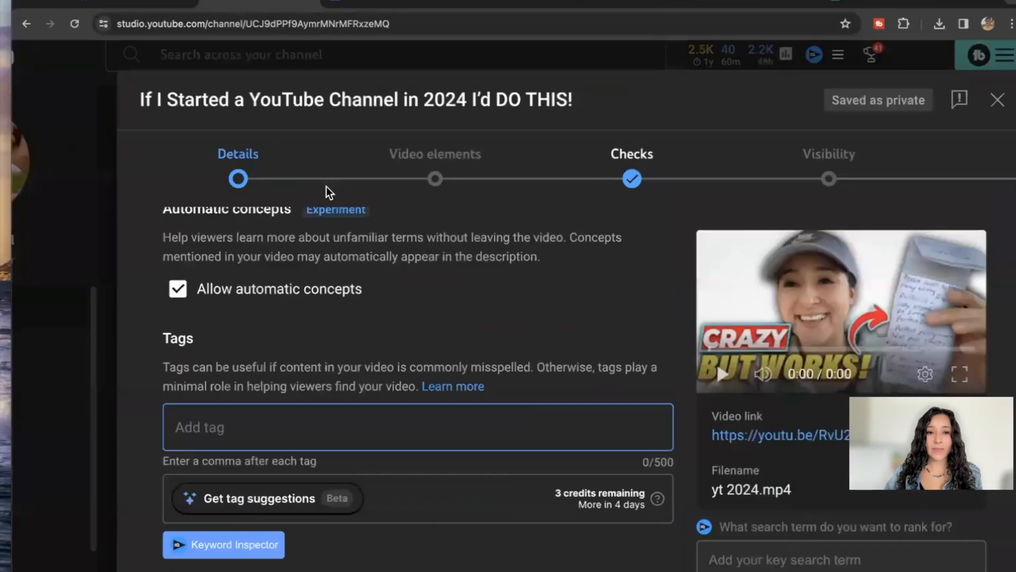
{"action": "scroll", "coordinate": [326, 187], "scroll_direction": "up", "scroll_amount": 10}
{"action": "scroll", "coordinate": [341, 249], "scroll_direction": "up", "scroll_amount": 5}
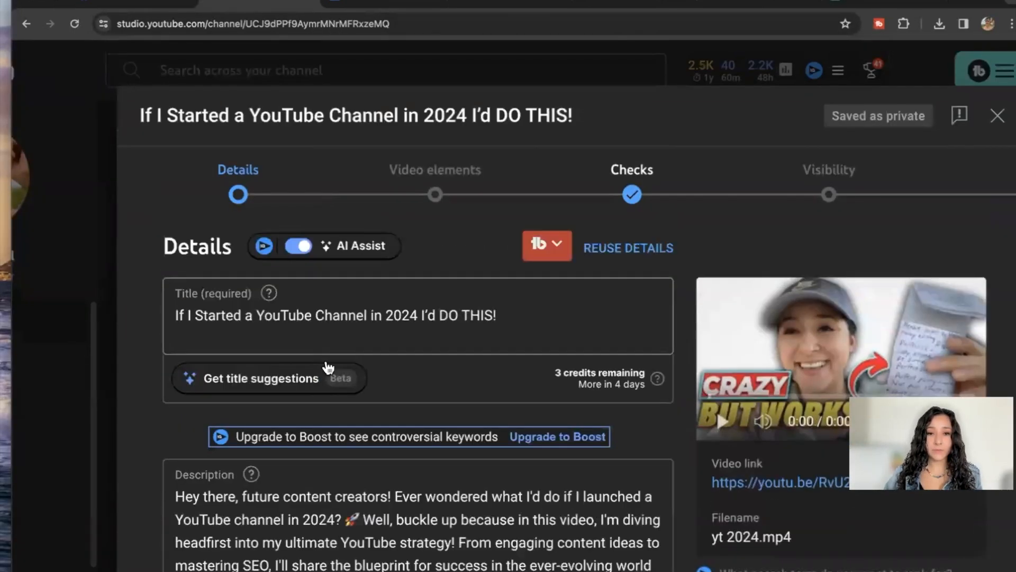
{"action": "triple_click", "coordinate": [320, 323]}
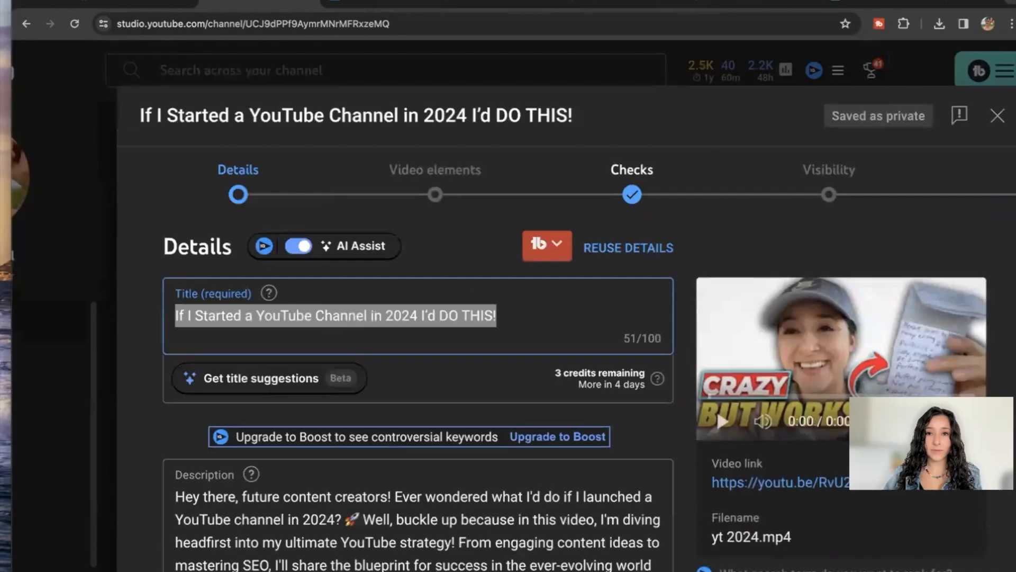
Explore the copied video title in TubeBuddy's Keyword Explorer on the Kajabi video's details page.
{"action": "left_click", "coordinate": [638, 7]}
{"action": "left_click", "coordinate": [754, 5]}
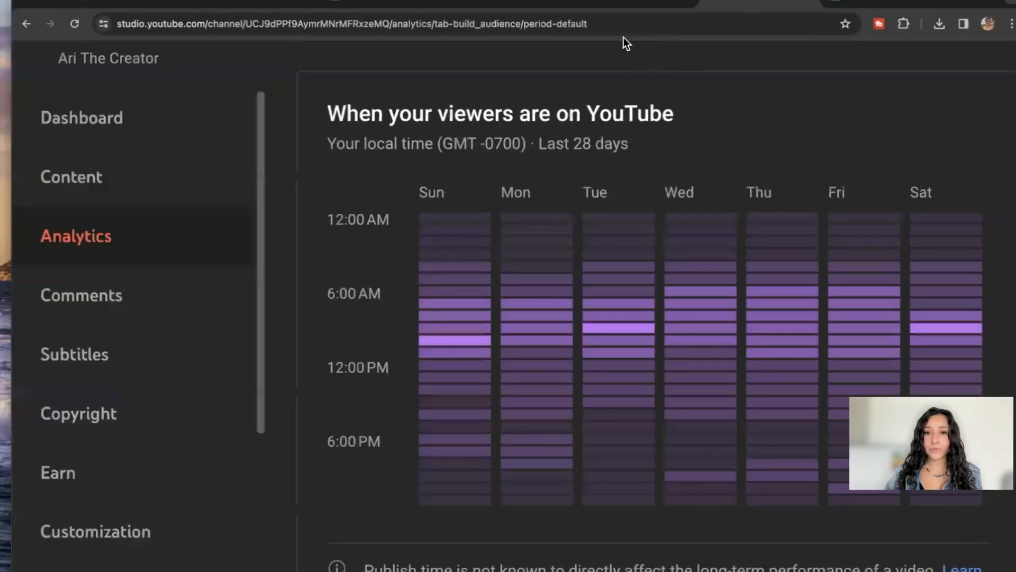
{"action": "left_click", "coordinate": [479, 5]}
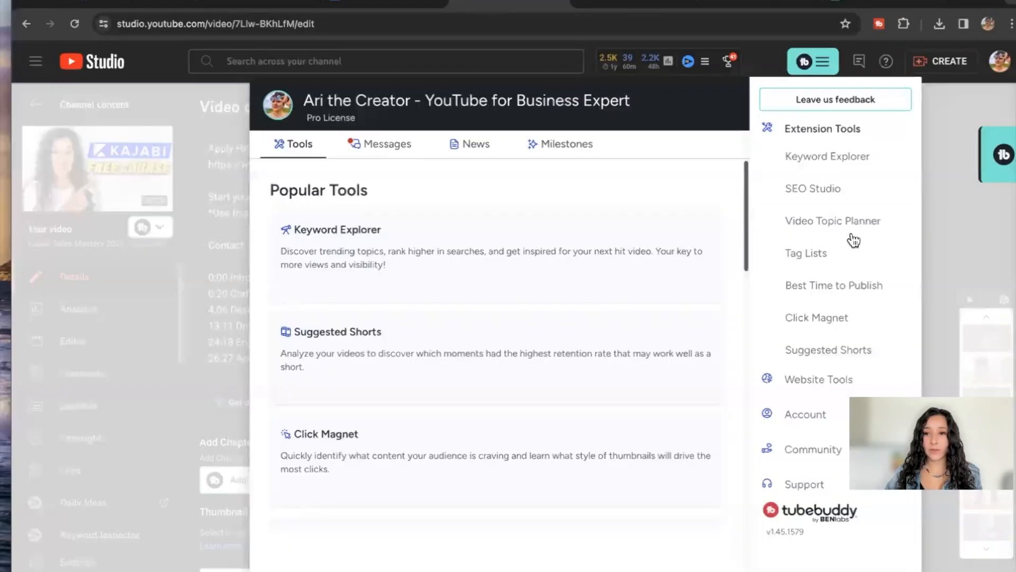
{"action": "left_click", "coordinate": [788, 158]}
{"action": "left_click", "coordinate": [336, 105]}
{"action": "key", "text": "ctrl+v"}
{"action": "left_click", "coordinate": [472, 94]}
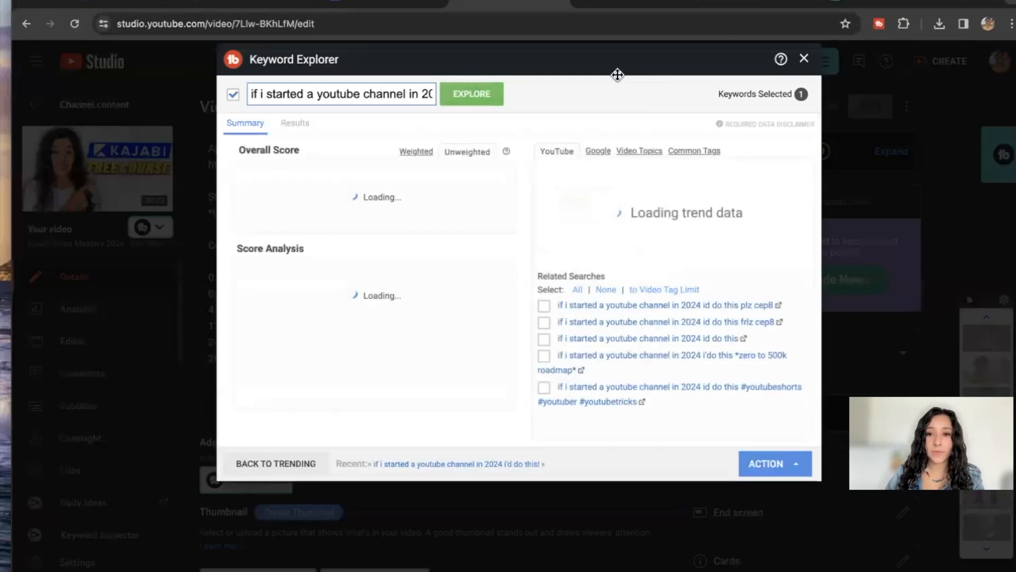
Review the Common Tags for the explored title and select them up to the video tag limit.
{"action": "left_click", "coordinate": [697, 154]}
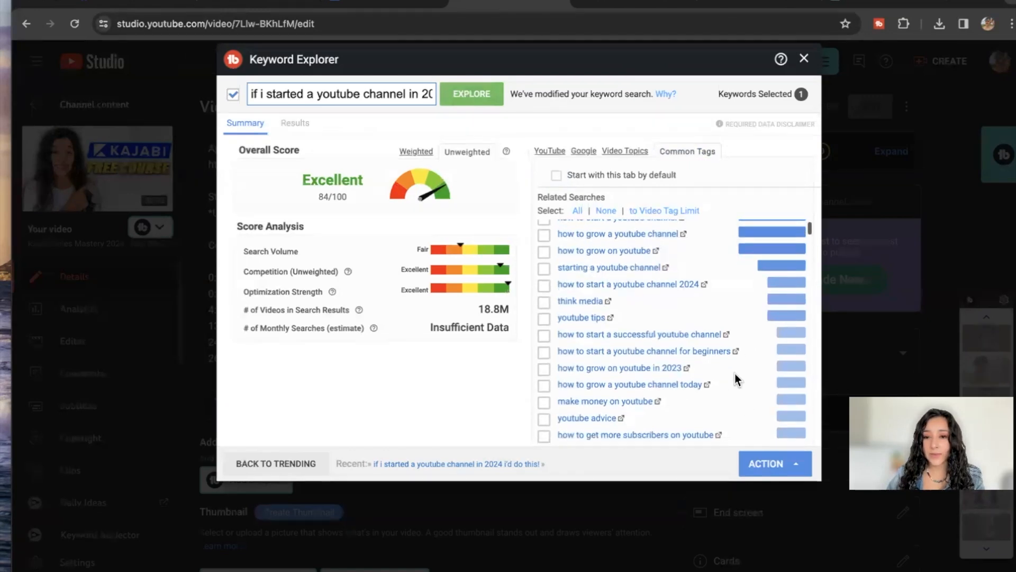
{"action": "scroll", "coordinate": [738, 382], "scroll_direction": "down", "scroll_amount": 3}
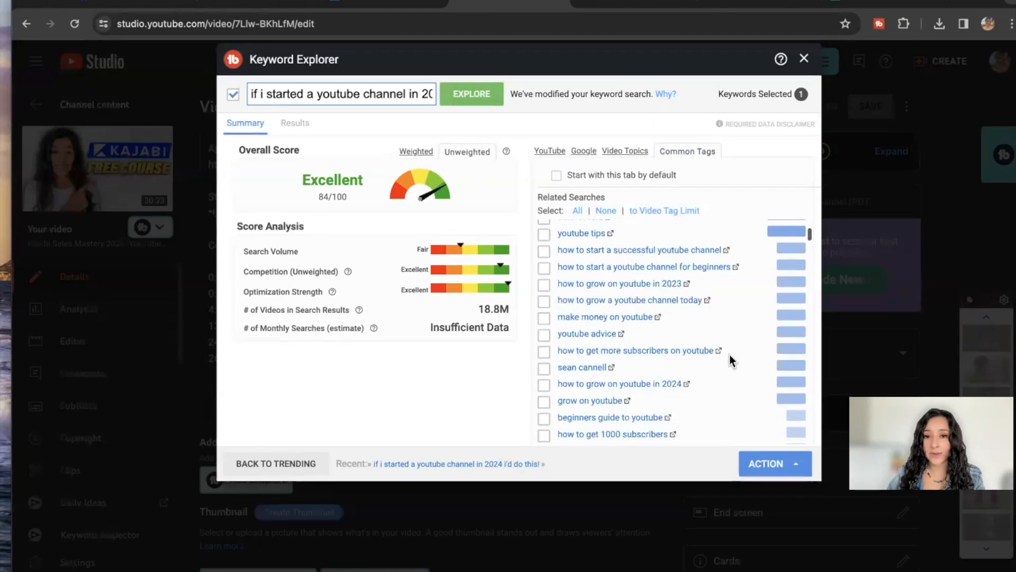
{"action": "scroll", "coordinate": [709, 354], "scroll_direction": "up", "scroll_amount": 4}
{"action": "left_click", "coordinate": [643, 211]}
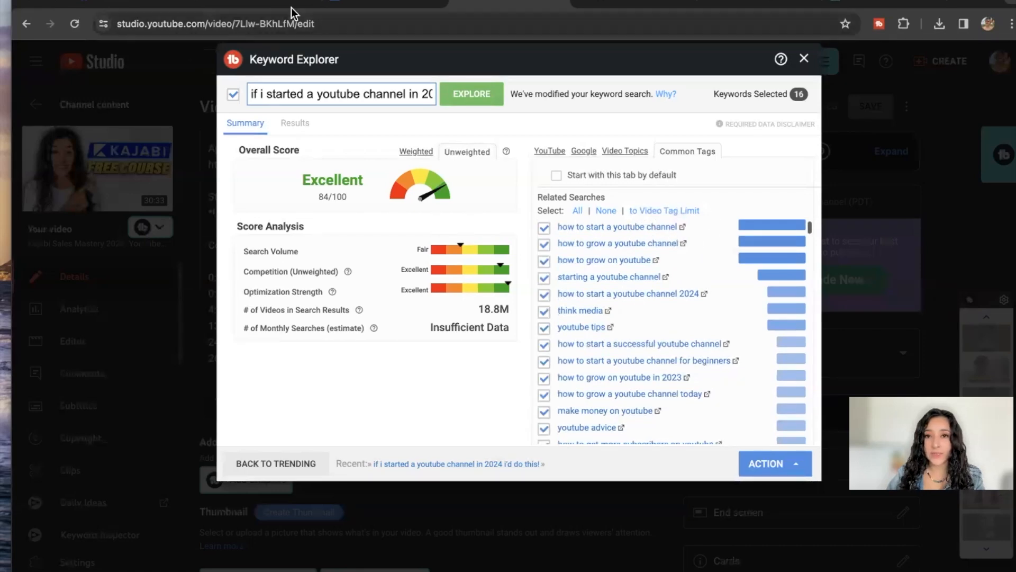
Check the Tags field in the uploading video's details and go back to the Keyword Explorer selection.
{"action": "left_click", "coordinate": [233, 4]}
{"action": "scroll", "coordinate": [585, 477], "scroll_direction": "down", "scroll_amount": 15}
{"action": "scroll", "coordinate": [584, 476], "scroll_direction": "down", "scroll_amount": 10}
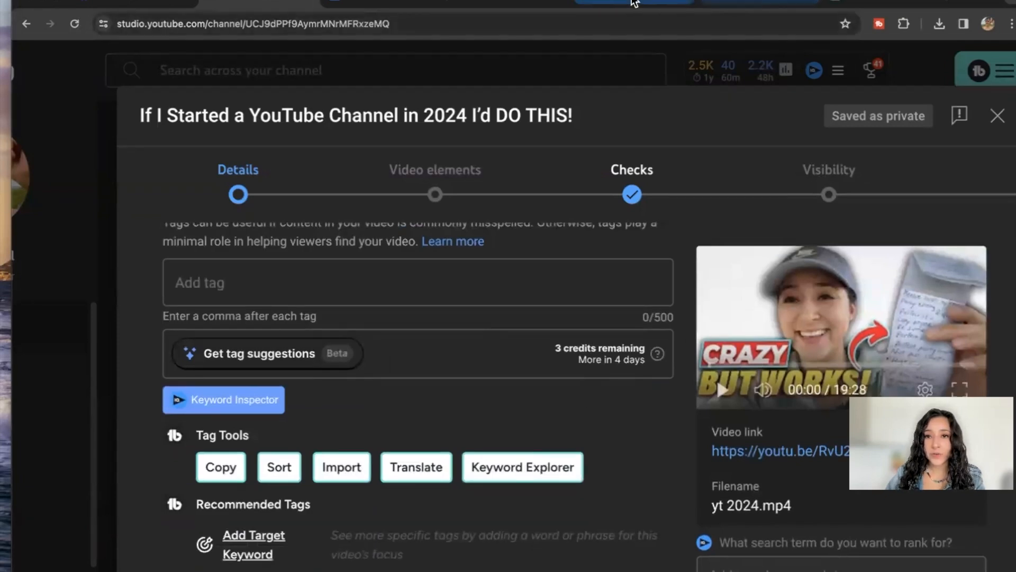
{"action": "left_click", "coordinate": [535, 4]}
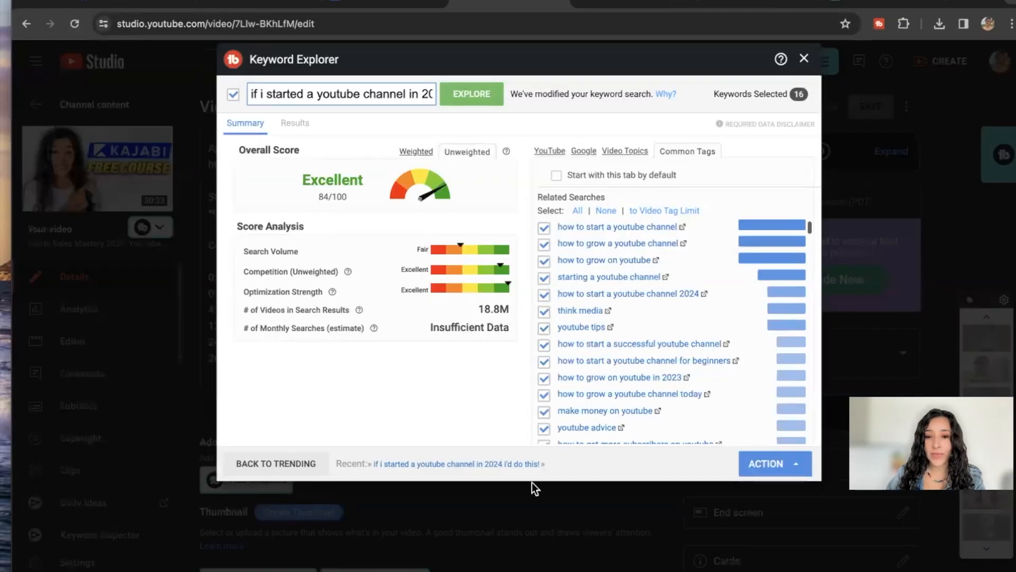
Review the common tags selected in the Keyword Explorer and the actions available for them.
{"action": "left_click", "coordinate": [762, 463]}
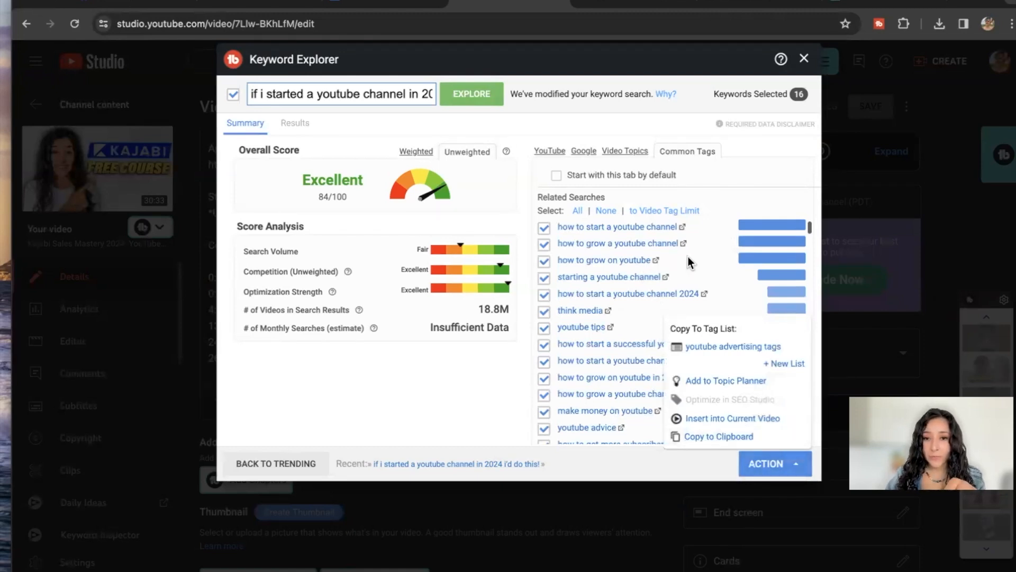
{"action": "left_click", "coordinate": [705, 278]}
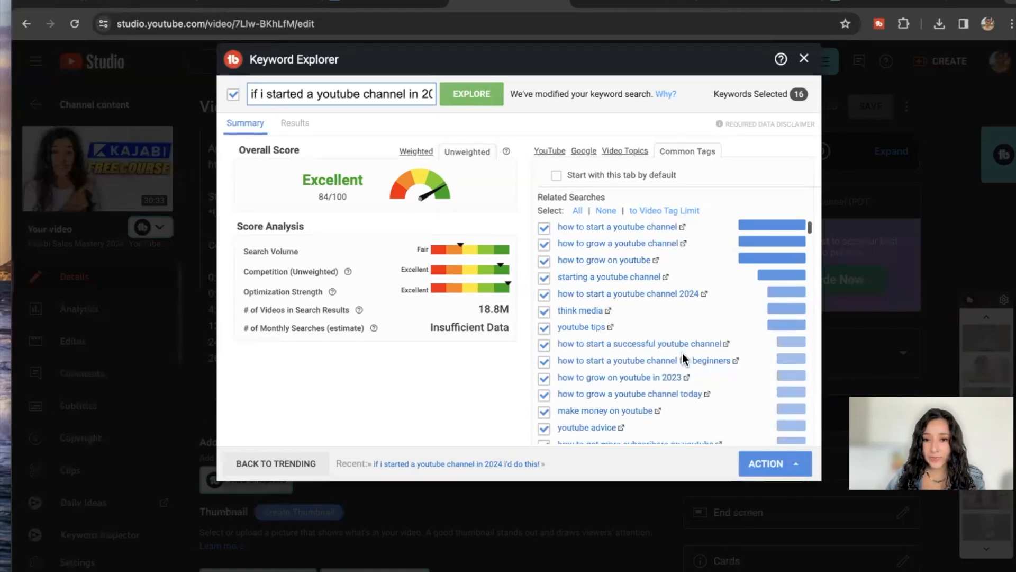
{"action": "scroll", "coordinate": [617, 347], "scroll_direction": "down", "scroll_amount": 3}
{"action": "scroll", "coordinate": [703, 376], "scroll_direction": "down", "scroll_amount": 2}
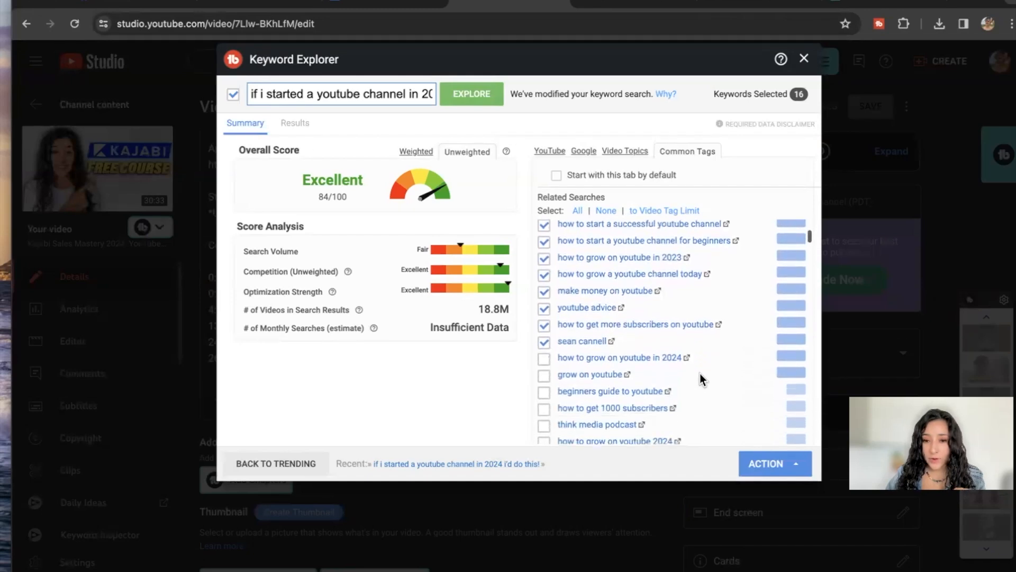
{"action": "left_click", "coordinate": [544, 343]}
{"action": "left_click", "coordinate": [545, 342]}
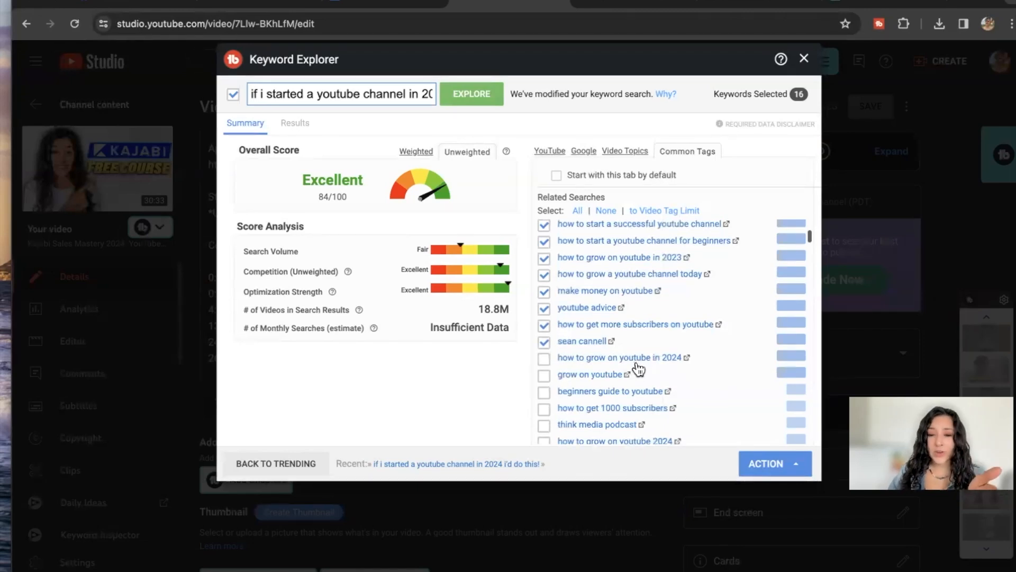
{"action": "scroll", "coordinate": [635, 371], "scroll_direction": "up", "scroll_amount": 1}
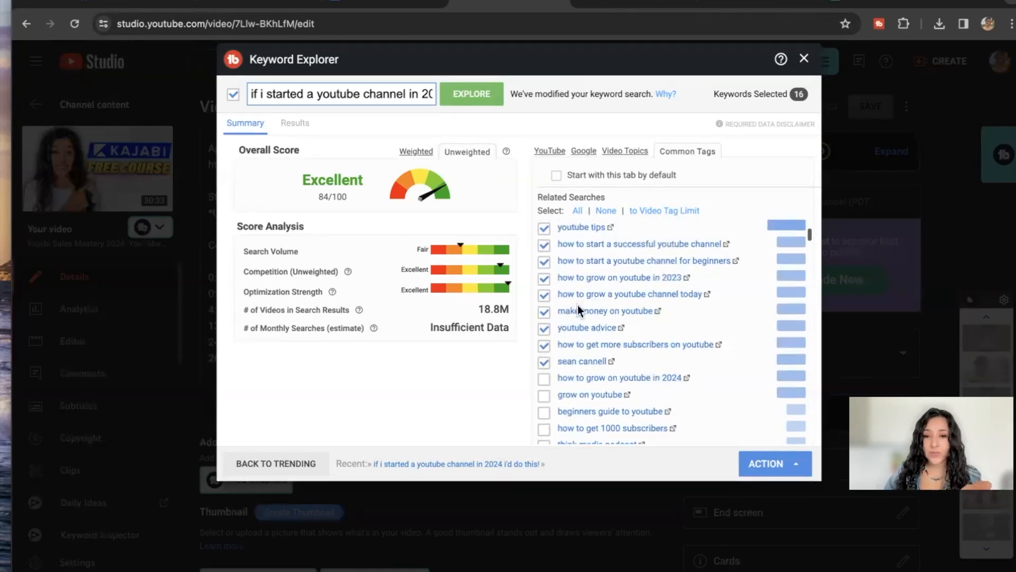
{"action": "scroll", "coordinate": [593, 318], "scroll_direction": "up", "scroll_amount": 3}
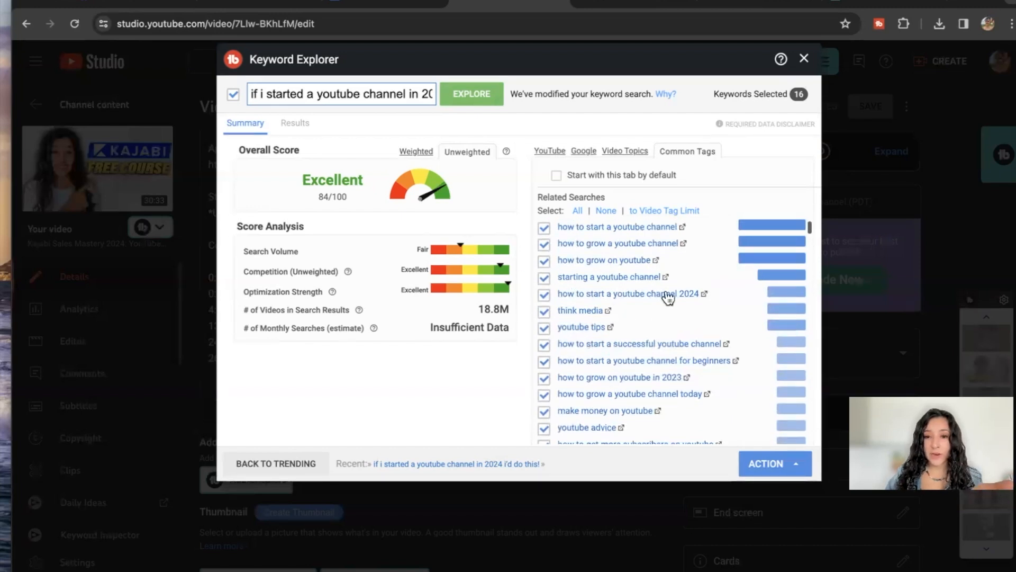
{"action": "scroll", "coordinate": [677, 366], "scroll_direction": "down", "scroll_amount": 1}
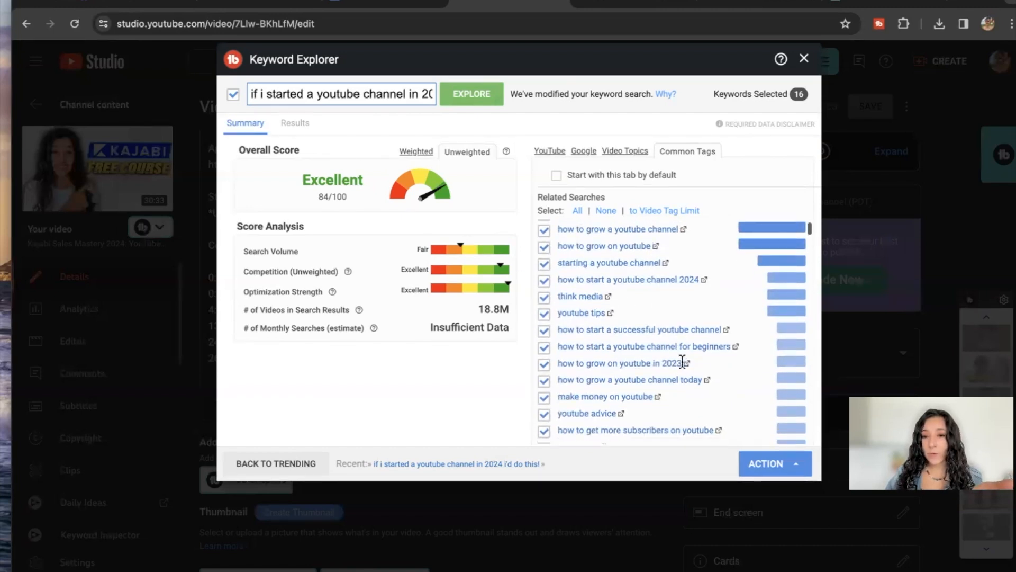
{"action": "scroll", "coordinate": [697, 373], "scroll_direction": "down", "scroll_amount": 3}
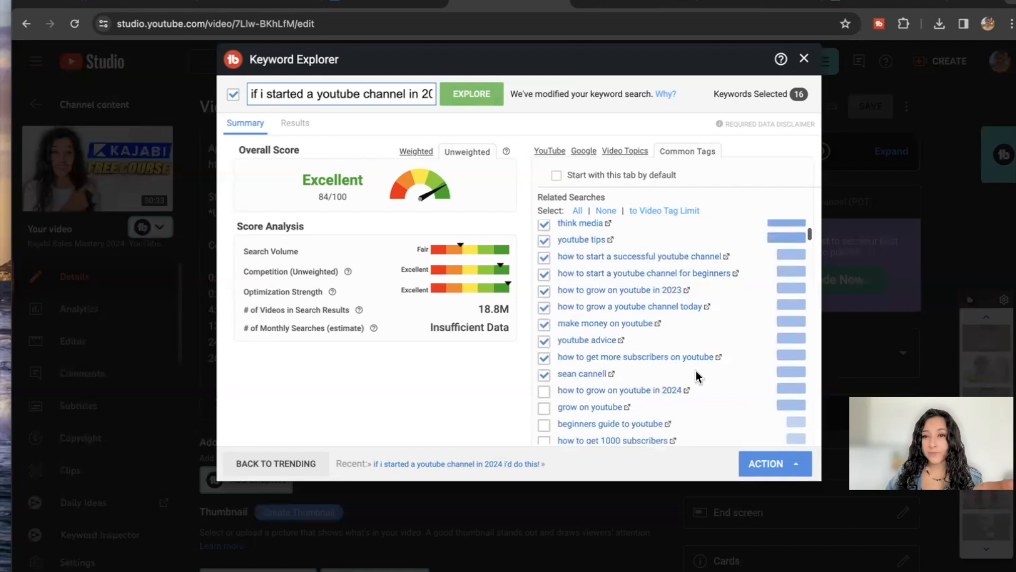
{"action": "scroll", "coordinate": [631, 386], "scroll_direction": "down", "scroll_amount": 1}
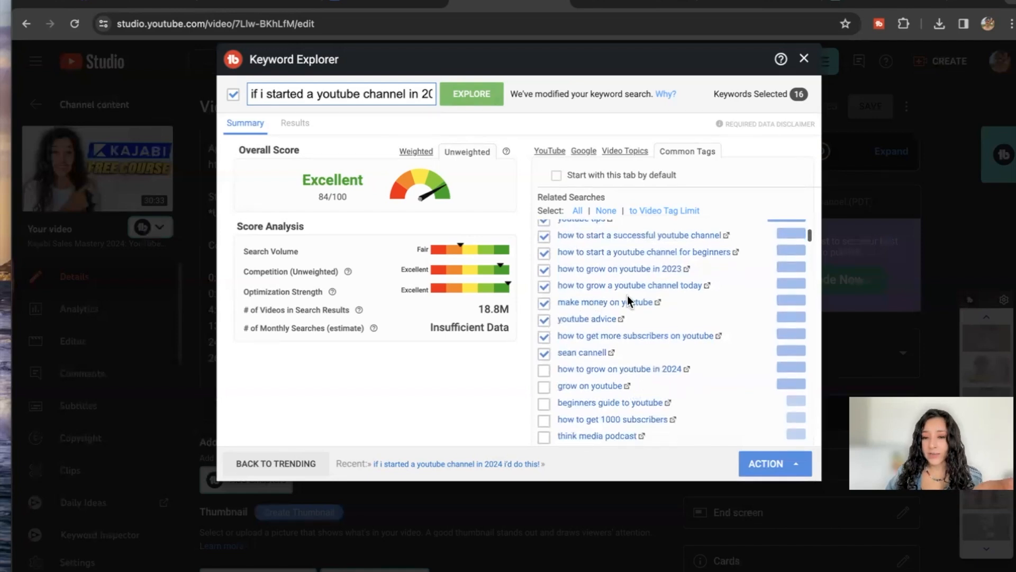
Copy the selected common tags from the Keyword Explorer to the clipboard.
{"action": "left_click", "coordinate": [788, 461]}
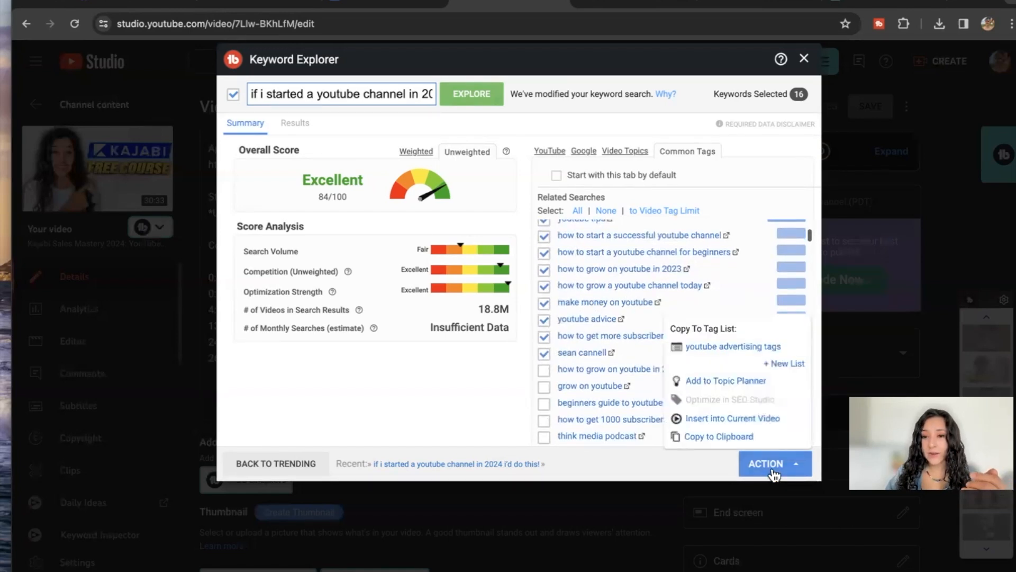
{"action": "left_click", "coordinate": [718, 441]}
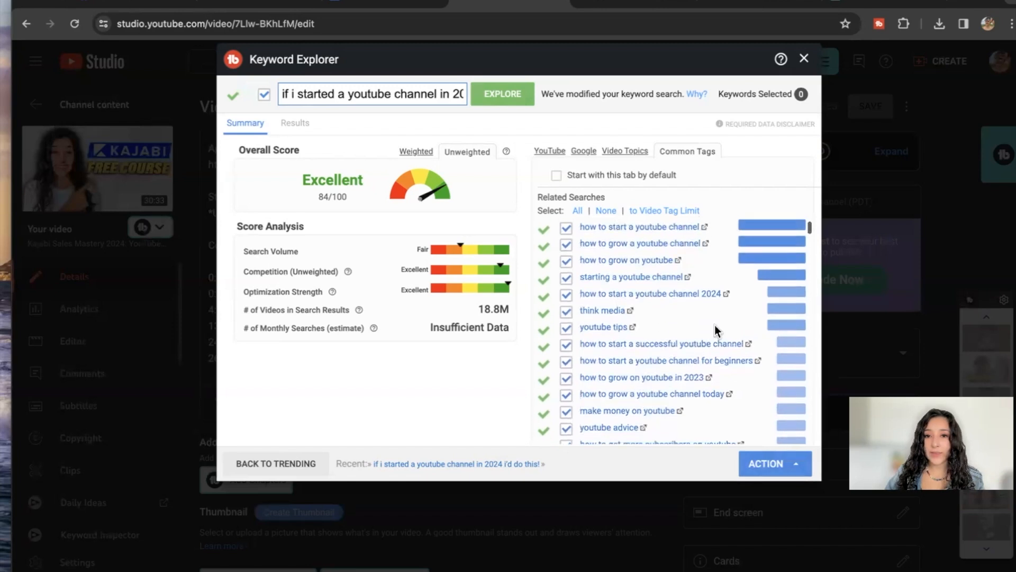
{"action": "scroll", "coordinate": [624, 340], "scroll_direction": "down", "scroll_amount": 2}
{"action": "scroll", "coordinate": [658, 408], "scroll_direction": "down", "scroll_amount": 5}
{"action": "scroll", "coordinate": [605, 346], "scroll_direction": "up", "scroll_amount": 3}
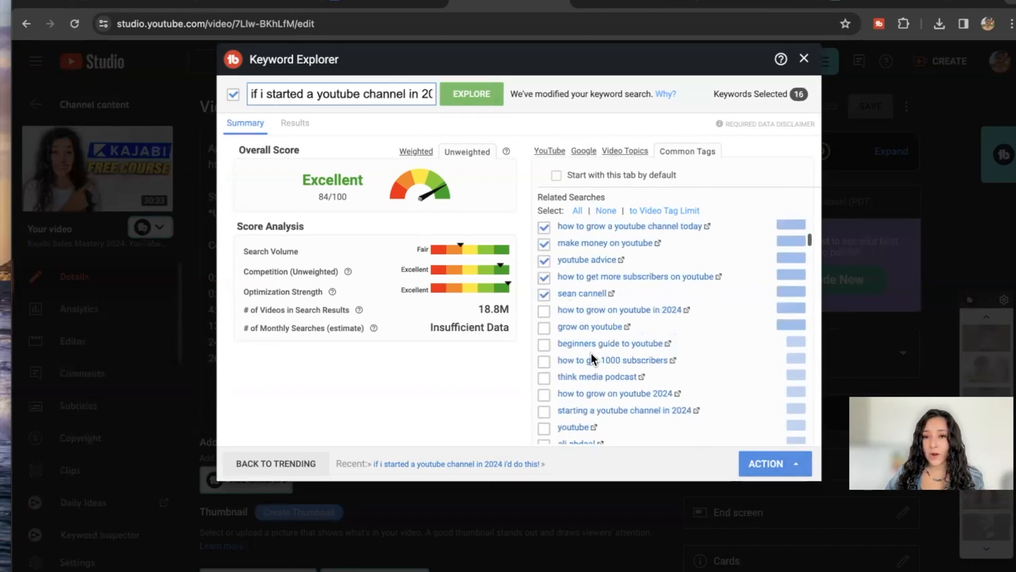
{"action": "scroll", "coordinate": [592, 358], "scroll_direction": "up", "scroll_amount": 5}
Return to the uploading video's details and paste the copied tags into its Tags field.
{"action": "left_click", "coordinate": [249, 9]}
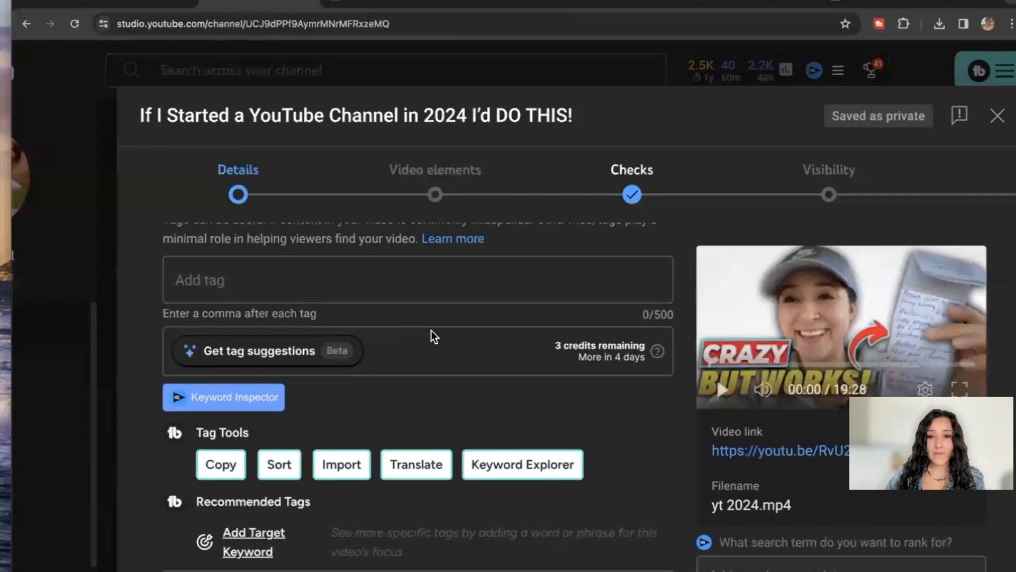
{"action": "left_click", "coordinate": [255, 296]}
{"action": "key", "text": "super+v"}
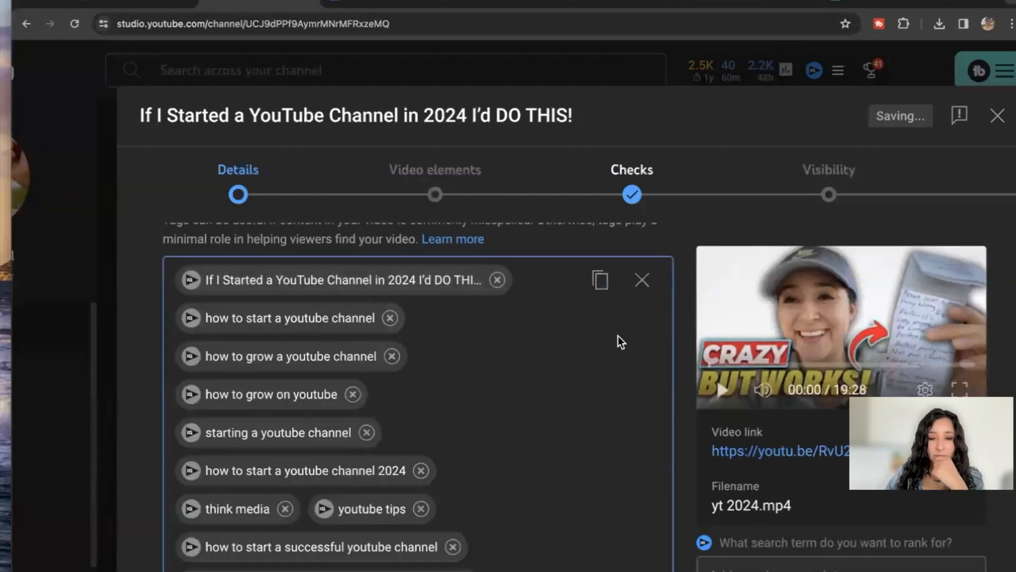
{"action": "scroll", "coordinate": [542, 330], "scroll_direction": "up", "scroll_amount": 1}
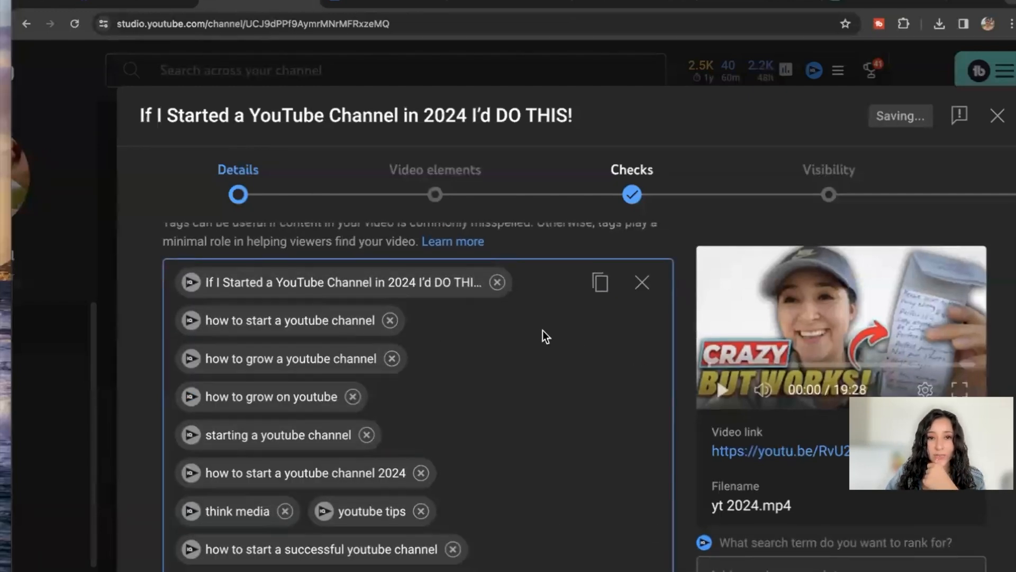
Consult the YouTube Video Checklist in Canva and return to the uploading video's Playlists setting in YouTube Studio.
{"action": "left_click", "coordinate": [136, 6]}
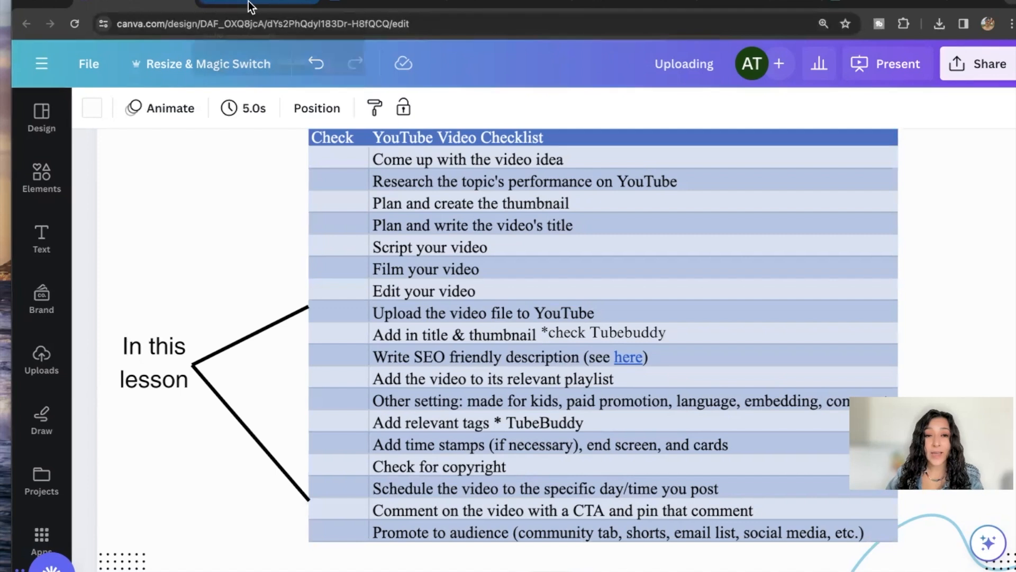
{"action": "left_click", "coordinate": [286, 5]}
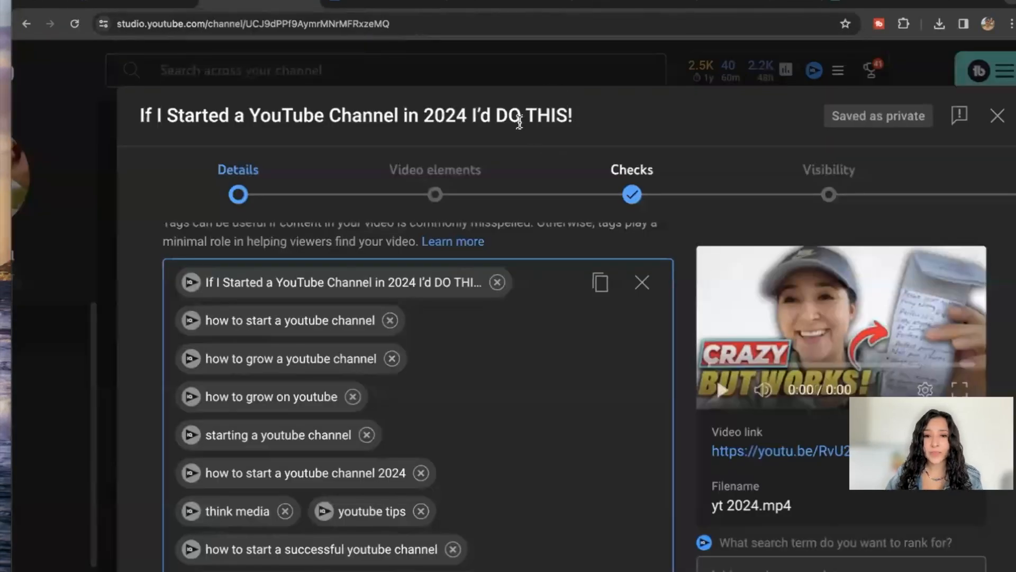
{"action": "scroll", "coordinate": [431, 333], "scroll_direction": "up", "scroll_amount": 15}
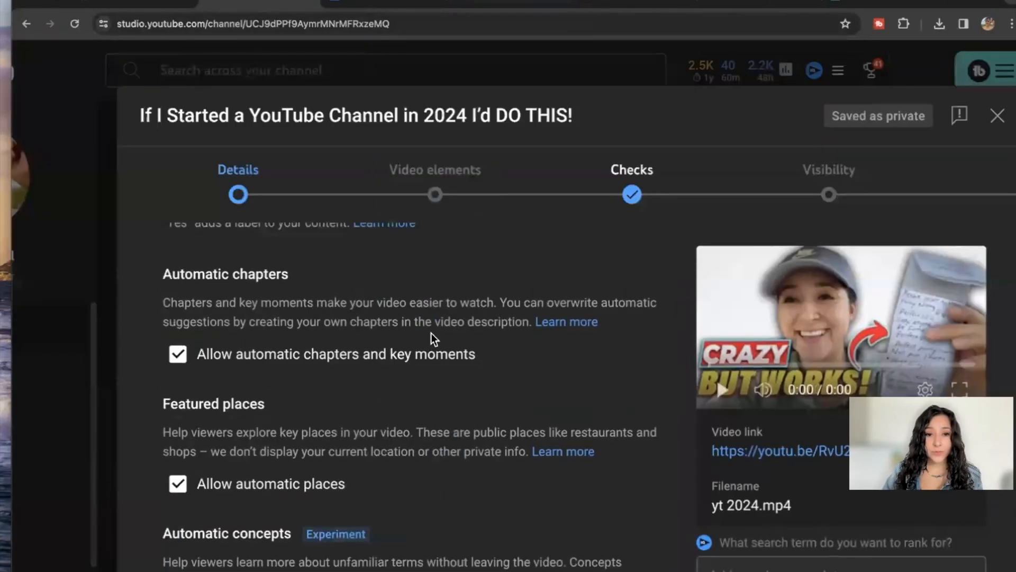
{"action": "scroll", "coordinate": [425, 339], "scroll_direction": "up", "scroll_amount": 10}
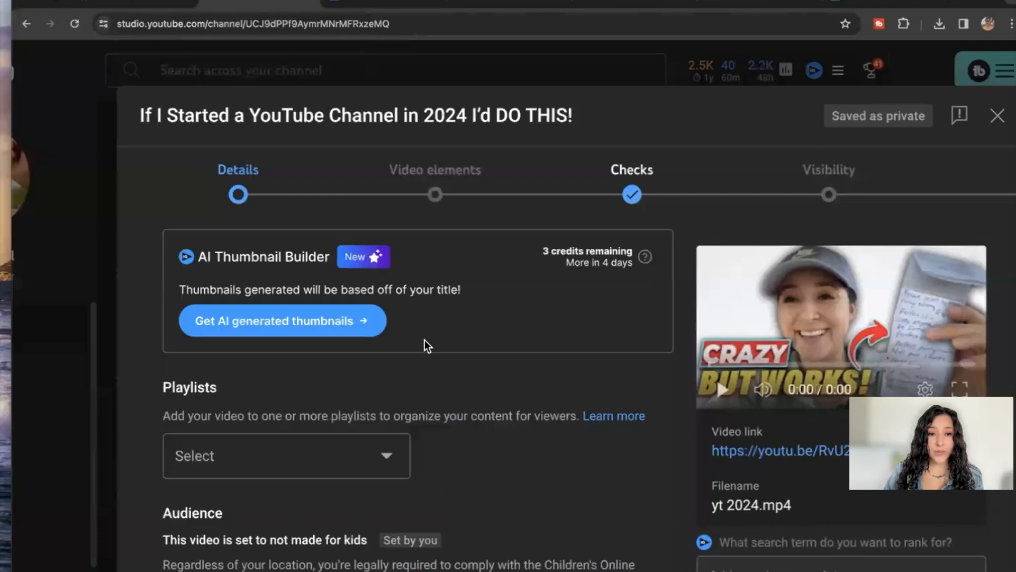
{"action": "scroll", "coordinate": [372, 274], "scroll_direction": "down", "scroll_amount": 2}
{"action": "scroll", "coordinate": [372, 275], "scroll_direction": "down", "scroll_amount": 1}
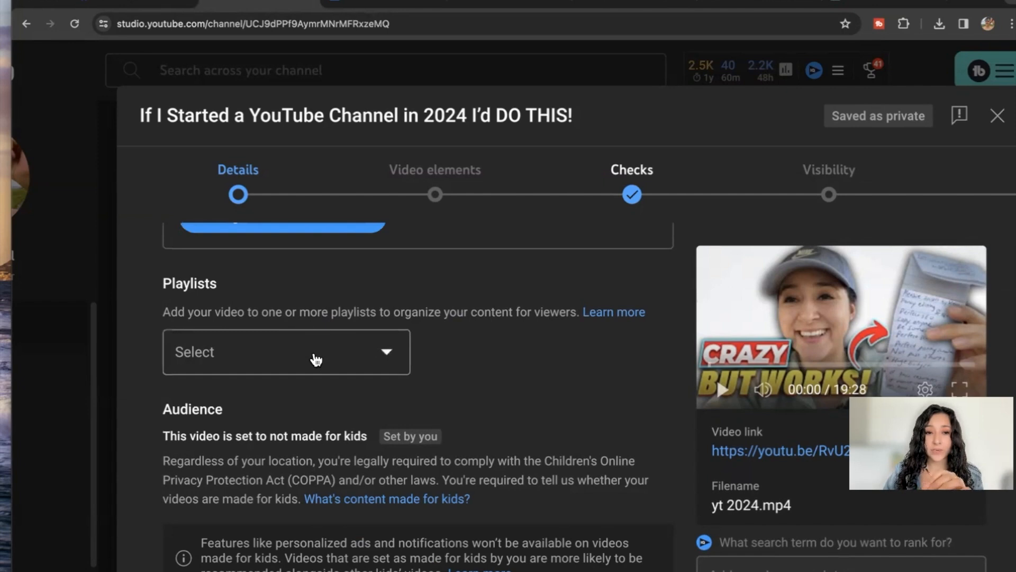
{"action": "scroll", "coordinate": [318, 359], "scroll_direction": "down", "scroll_amount": 1}
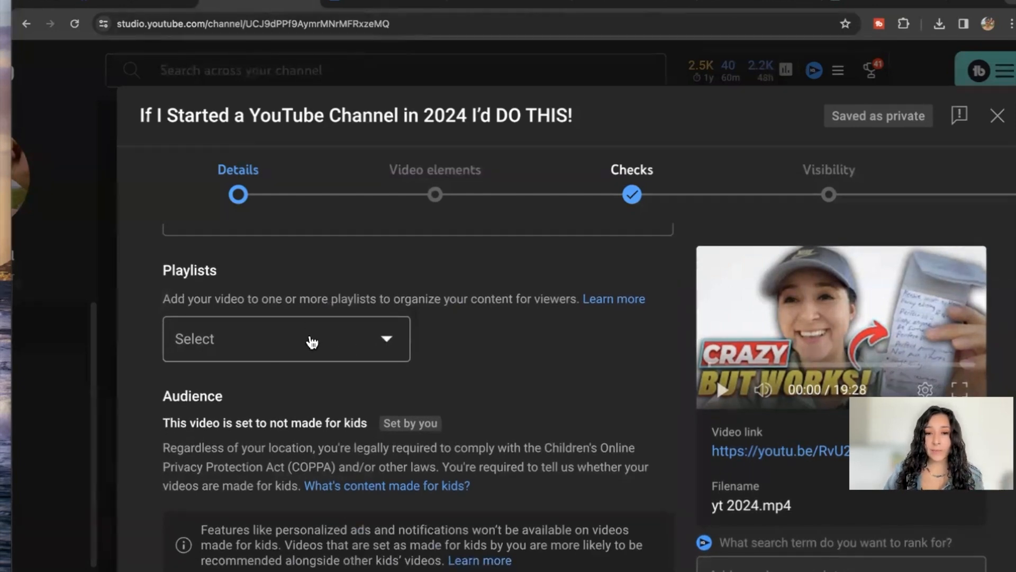
Add the uploading video to the playlist "Unshakeable Money Mindset For YouTubers, Entrepreneurs, & Content Creators".
{"action": "key", "text": "super+minus"}
{"action": "key", "text": "super+minus"}
{"action": "key", "text": "super+minus"}
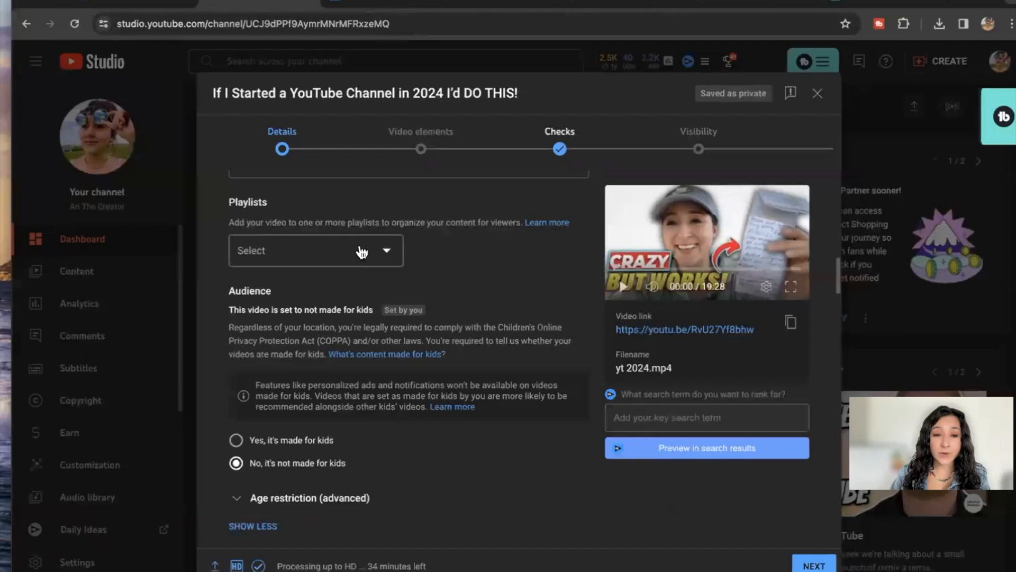
{"action": "scroll", "coordinate": [472, 336], "scroll_direction": "up", "scroll_amount": 10}
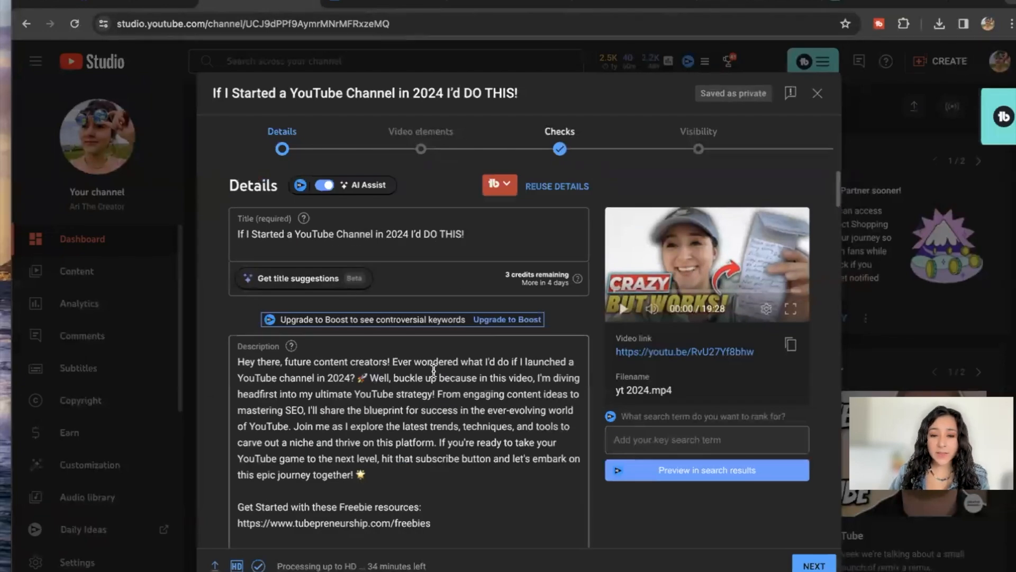
{"action": "scroll", "coordinate": [431, 369], "scroll_direction": "down", "scroll_amount": 10}
{"action": "scroll", "coordinate": [431, 370], "scroll_direction": "up", "scroll_amount": 3}
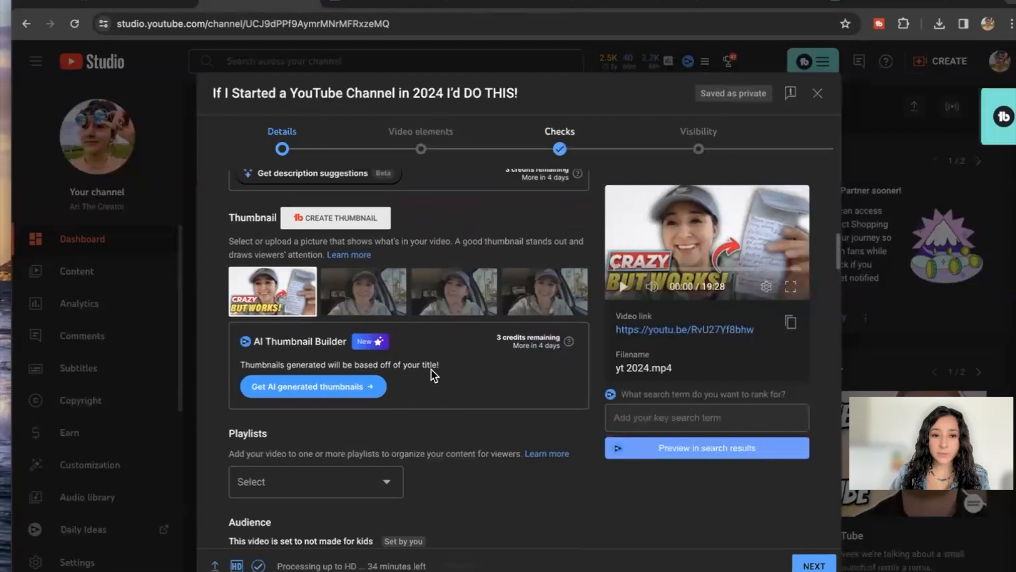
{"action": "scroll", "coordinate": [430, 371], "scroll_direction": "down", "scroll_amount": 5}
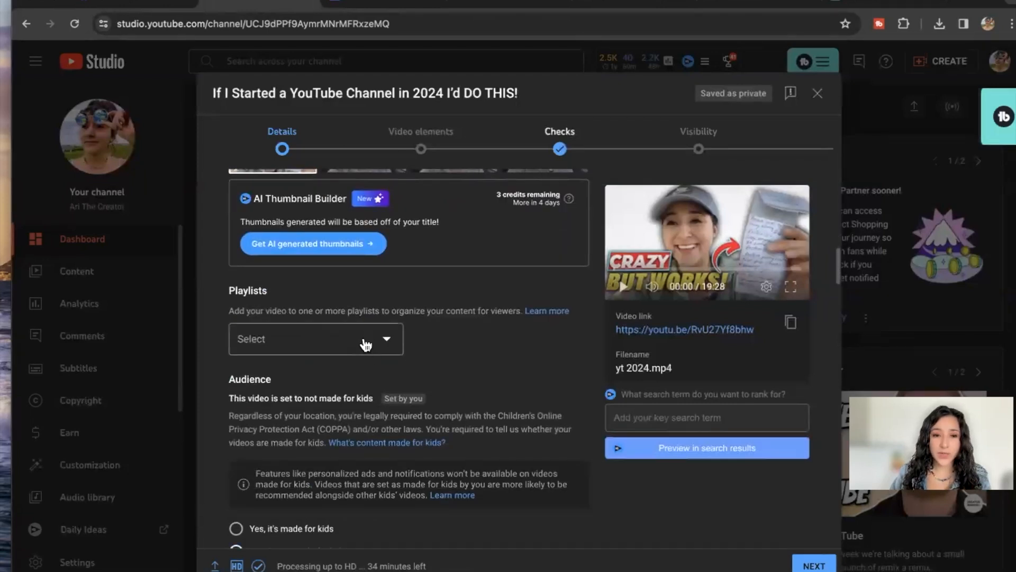
{"action": "left_click", "coordinate": [365, 344]}
{"action": "scroll", "coordinate": [290, 372], "scroll_direction": "up", "scroll_amount": 5}
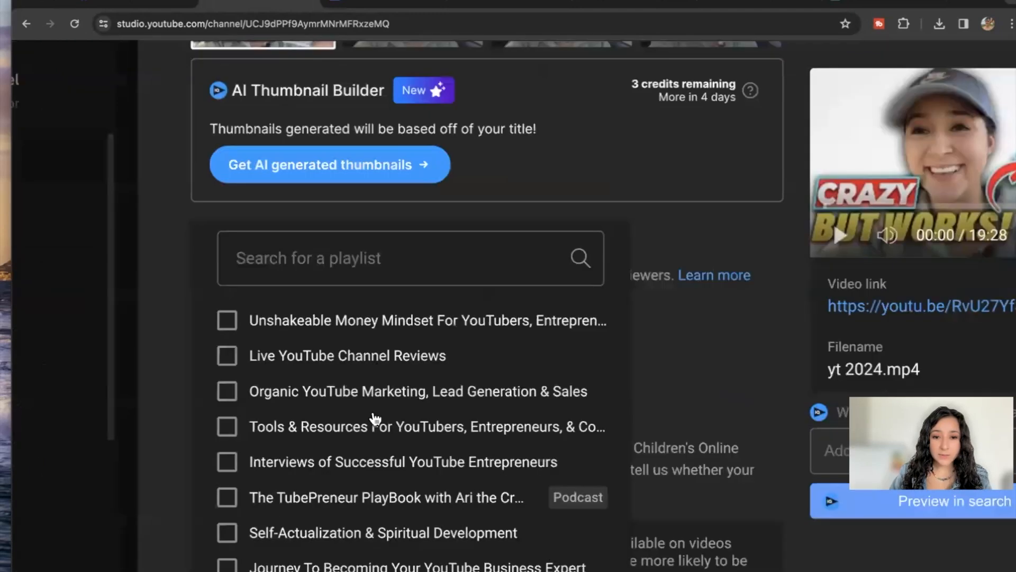
{"action": "scroll", "coordinate": [374, 497], "scroll_direction": "down", "scroll_amount": 2}
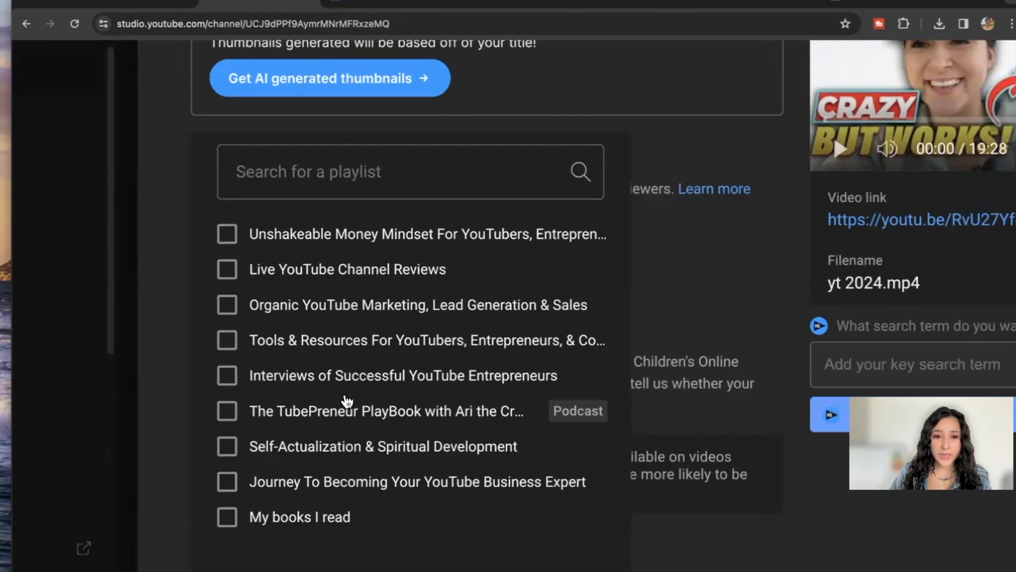
{"action": "left_click", "coordinate": [227, 234]}
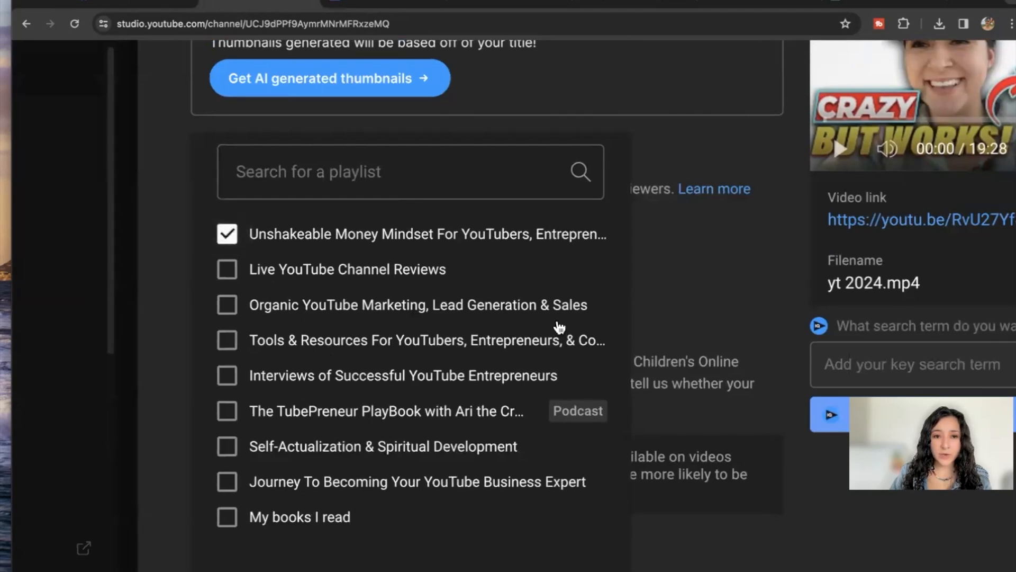
{"action": "scroll", "coordinate": [463, 569], "scroll_direction": "down", "scroll_amount": 3}
{"action": "left_click", "coordinate": [478, 551]}
Check the Audience setting for content made for kids and expand the advanced Age restriction options.
{"action": "scroll", "coordinate": [413, 447], "scroll_direction": "down", "scroll_amount": 1}
{"action": "scroll", "coordinate": [561, 349], "scroll_direction": "down", "scroll_amount": 2}
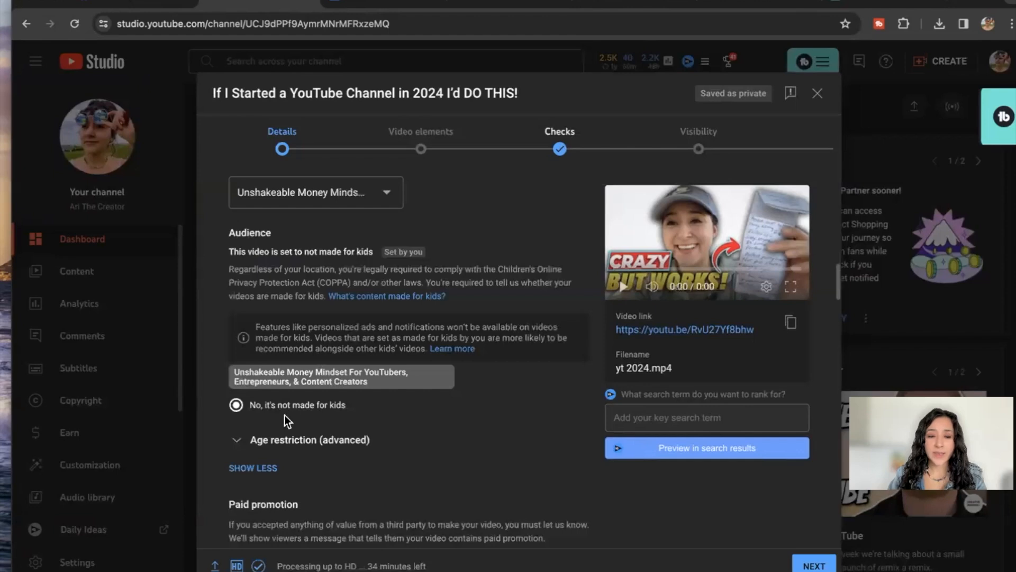
{"action": "scroll", "coordinate": [424, 386], "scroll_direction": "down", "scroll_amount": 2}
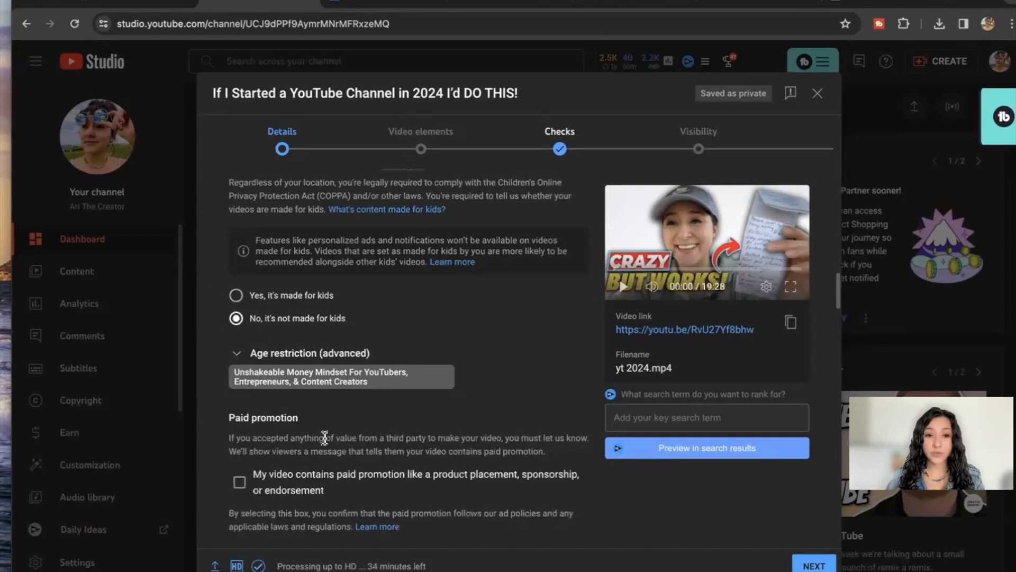
{"action": "scroll", "coordinate": [324, 437], "scroll_direction": "down", "scroll_amount": 1}
{"action": "left_click", "coordinate": [237, 333]}
{"action": "left_click", "coordinate": [237, 334]}
{"action": "left_click", "coordinate": [237, 335]}
Review the options for restricting the video to viewers over 18 and the Paid promotion declaration.
{"action": "scroll", "coordinate": [299, 423], "scroll_direction": "down", "scroll_amount": 1}
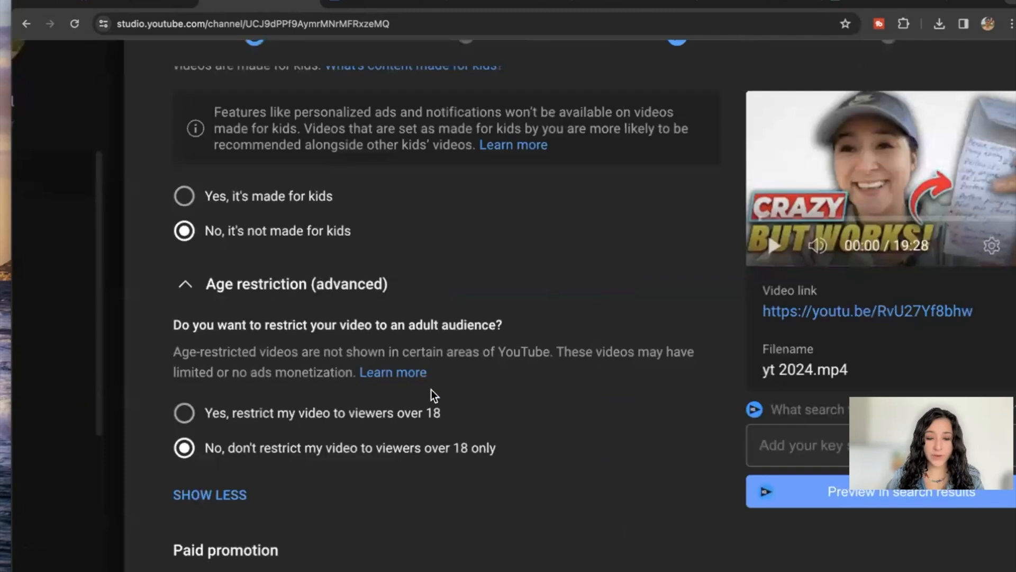
{"action": "scroll", "coordinate": [419, 466], "scroll_direction": "down", "scroll_amount": 1}
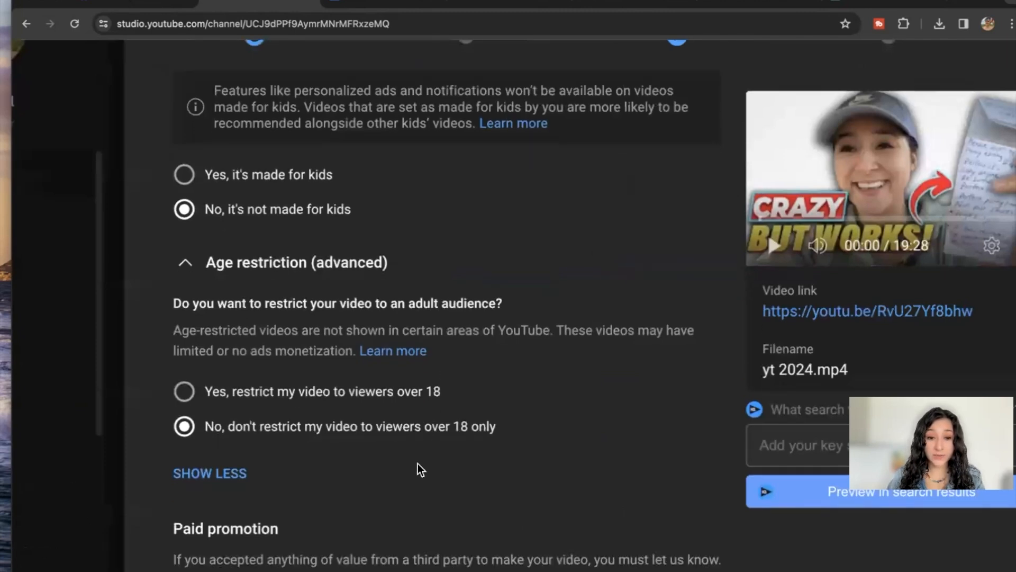
{"action": "scroll", "coordinate": [410, 469], "scroll_direction": "down", "scroll_amount": 1}
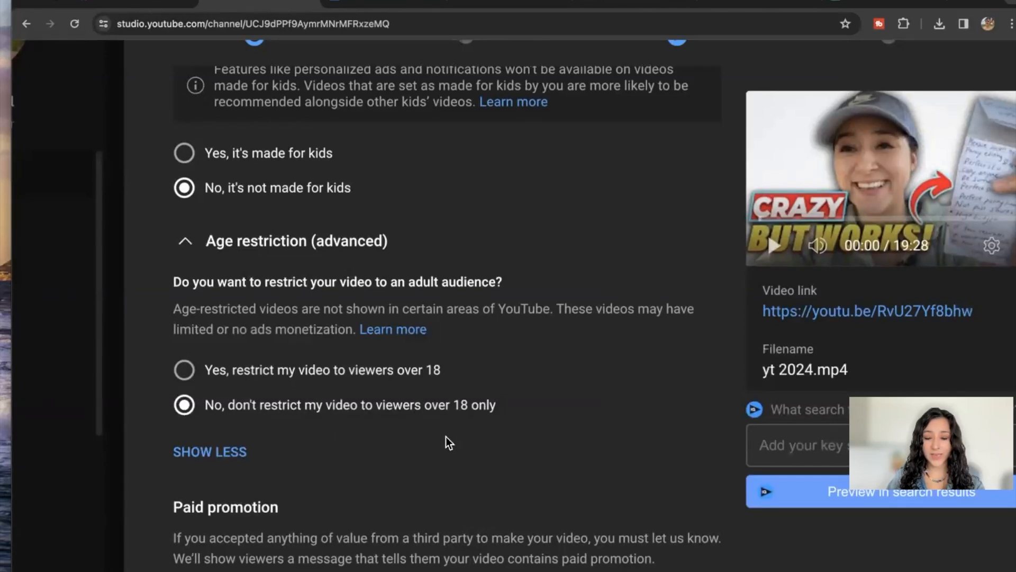
{"action": "scroll", "coordinate": [423, 439], "scroll_direction": "down", "scroll_amount": 1}
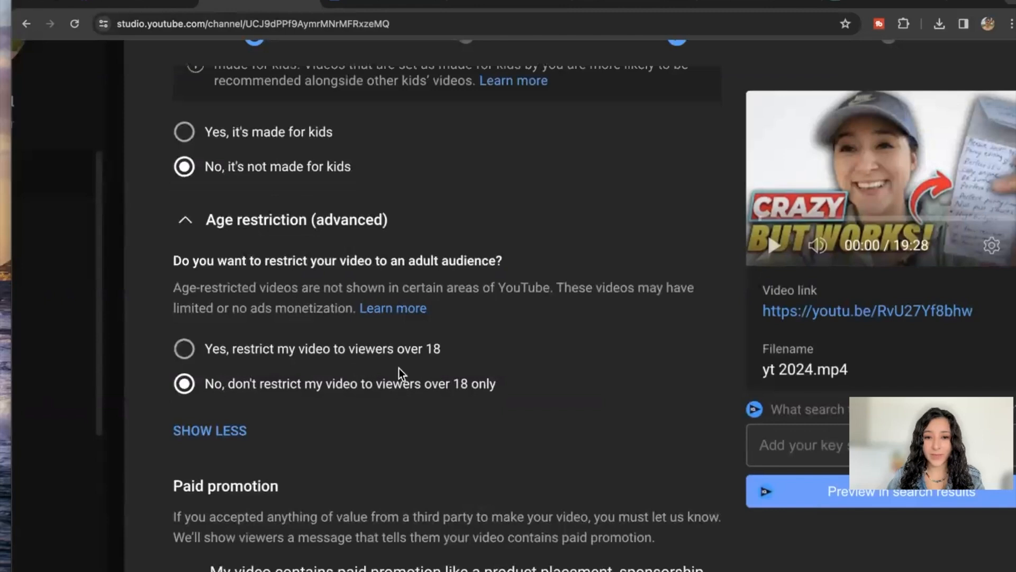
{"action": "scroll", "coordinate": [360, 439], "scroll_direction": "down", "scroll_amount": 1}
{"action": "scroll", "coordinate": [360, 441], "scroll_direction": "down", "scroll_amount": 5}
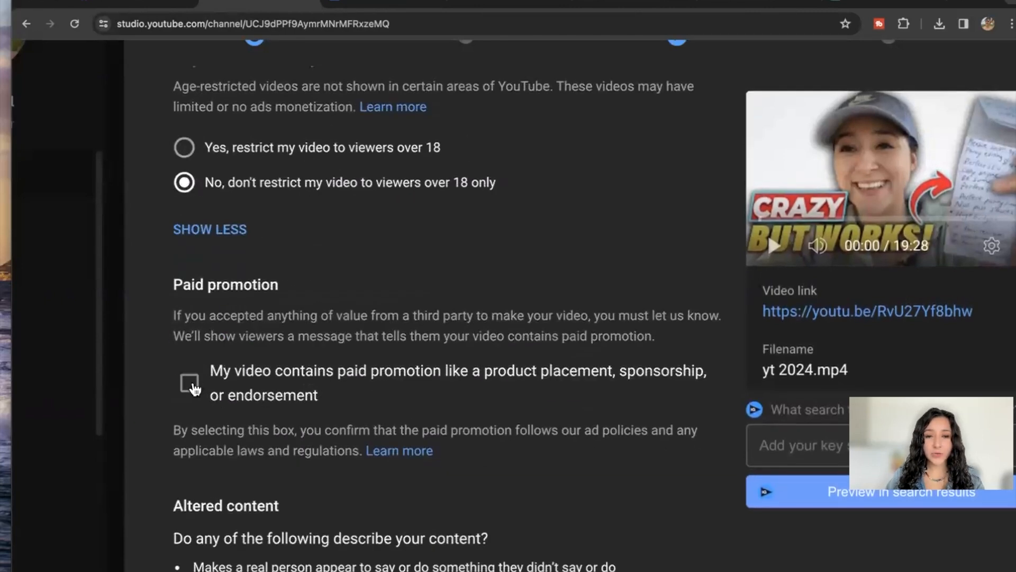
Declare that the video contains paid promotion like a product placement, sponsorship, or endorsement.
{"action": "left_click", "coordinate": [190, 383]}
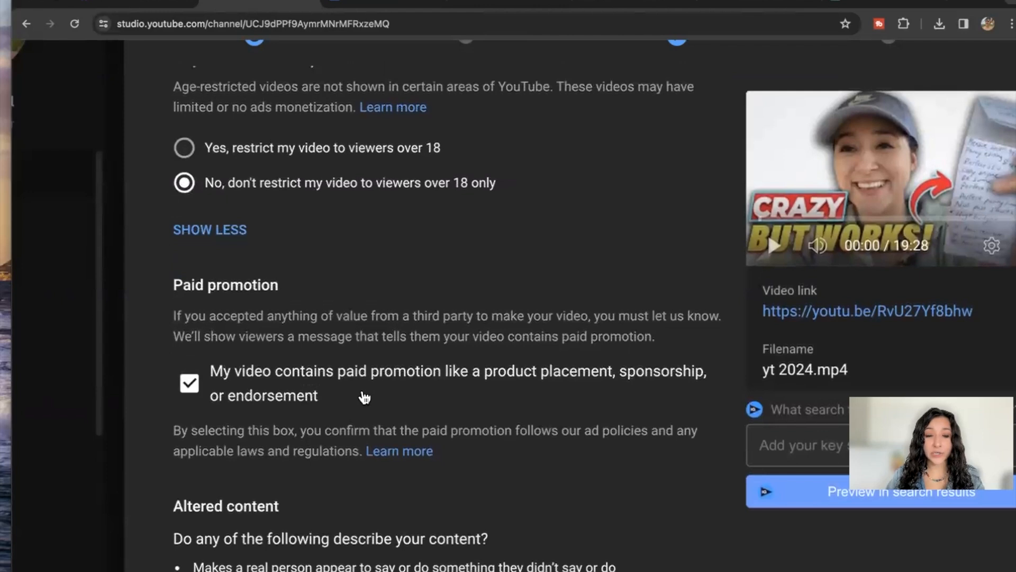
{"action": "scroll", "coordinate": [425, 417], "scroll_direction": "down", "scroll_amount": 1}
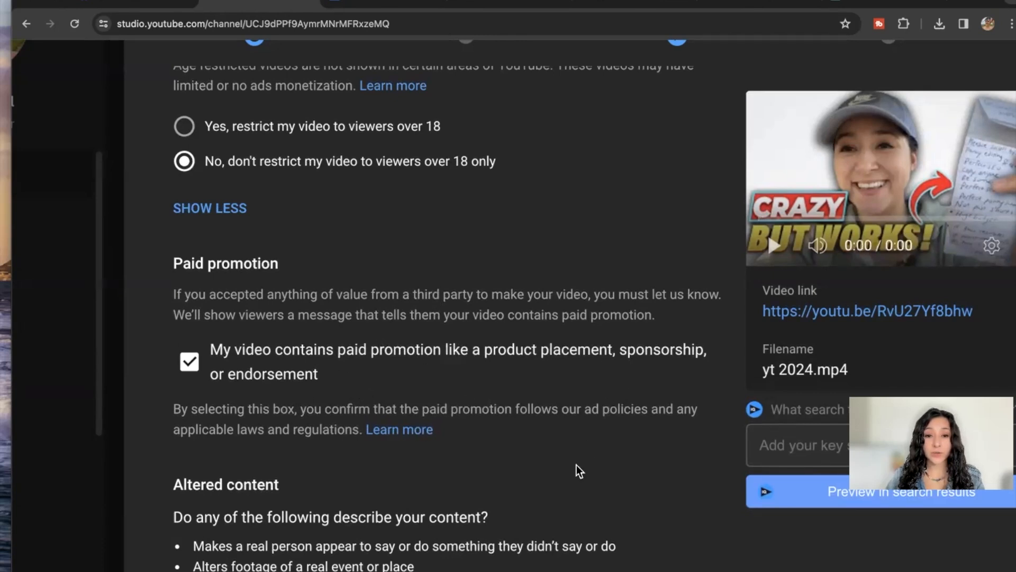
{"action": "scroll", "coordinate": [466, 390], "scroll_direction": "down", "scroll_amount": 1}
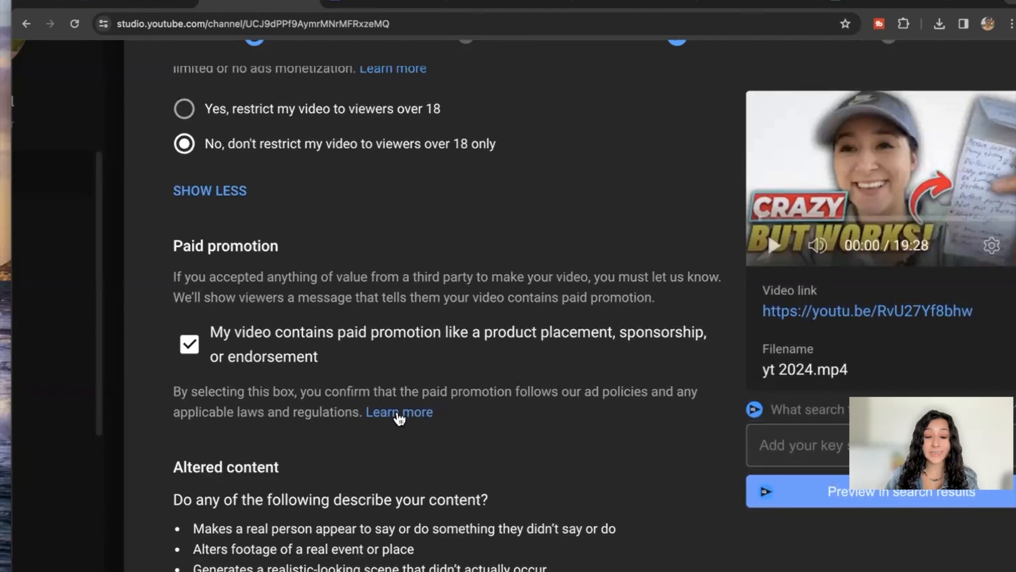
{"action": "scroll", "coordinate": [444, 436], "scroll_direction": "down", "scroll_amount": 1}
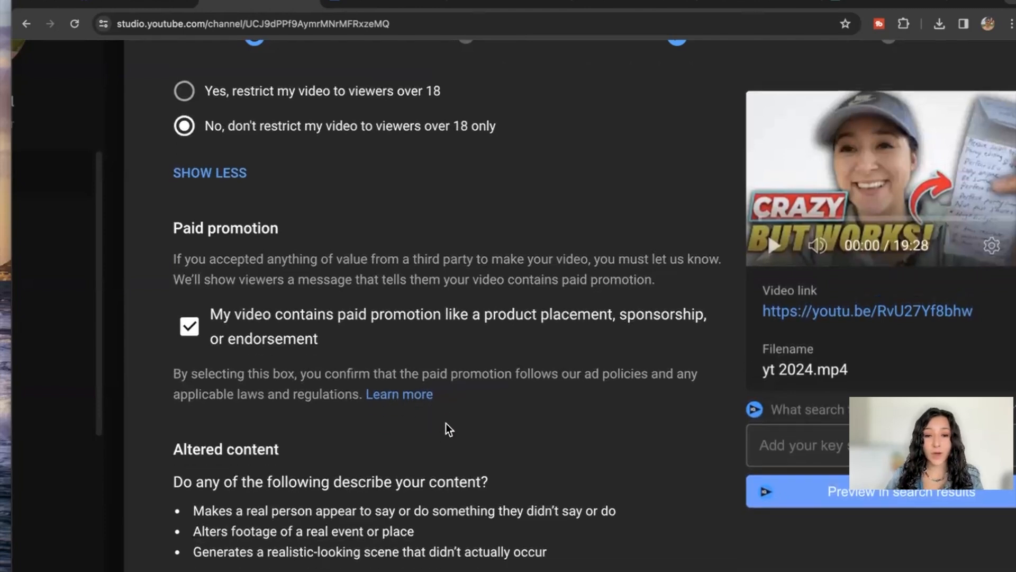
Answer No to the Altered content question about altered or synthetic material in the video.
{"action": "scroll", "coordinate": [394, 437], "scroll_direction": "down", "scroll_amount": 1}
{"action": "scroll", "coordinate": [394, 439], "scroll_direction": "down", "scroll_amount": 4}
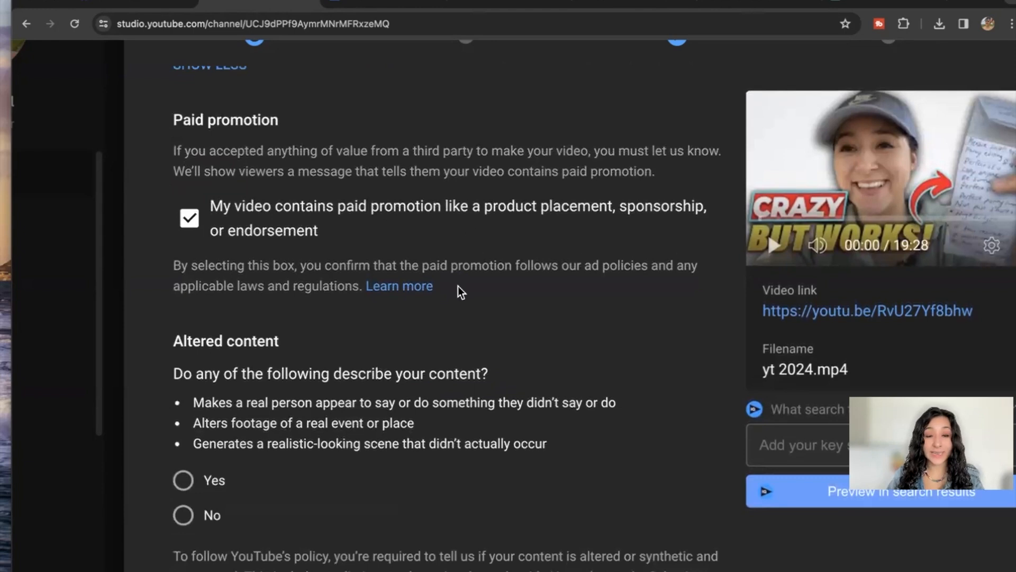
{"action": "scroll", "coordinate": [478, 363], "scroll_direction": "down", "scroll_amount": 2}
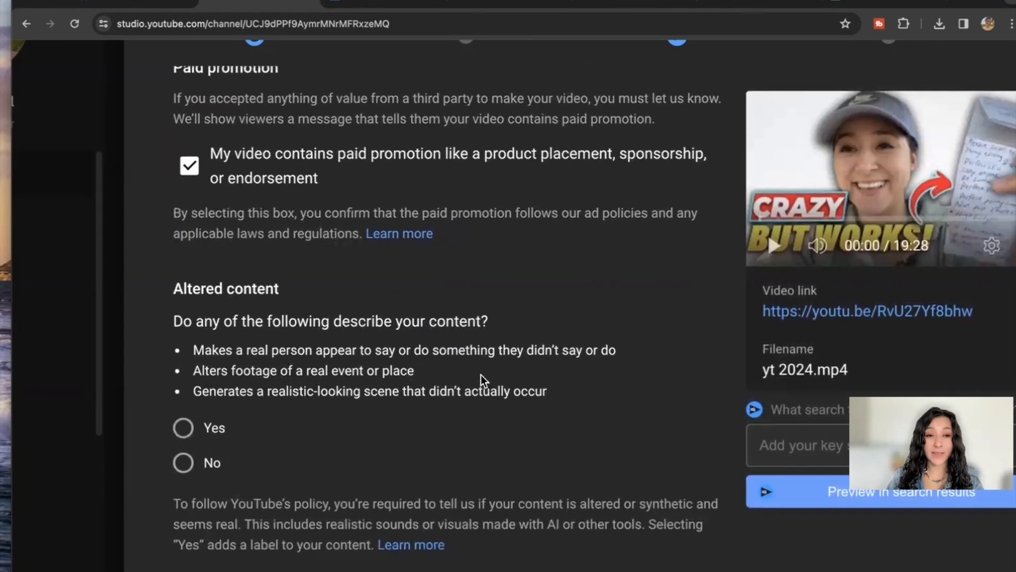
{"action": "scroll", "coordinate": [496, 397], "scroll_direction": "down", "scroll_amount": 2}
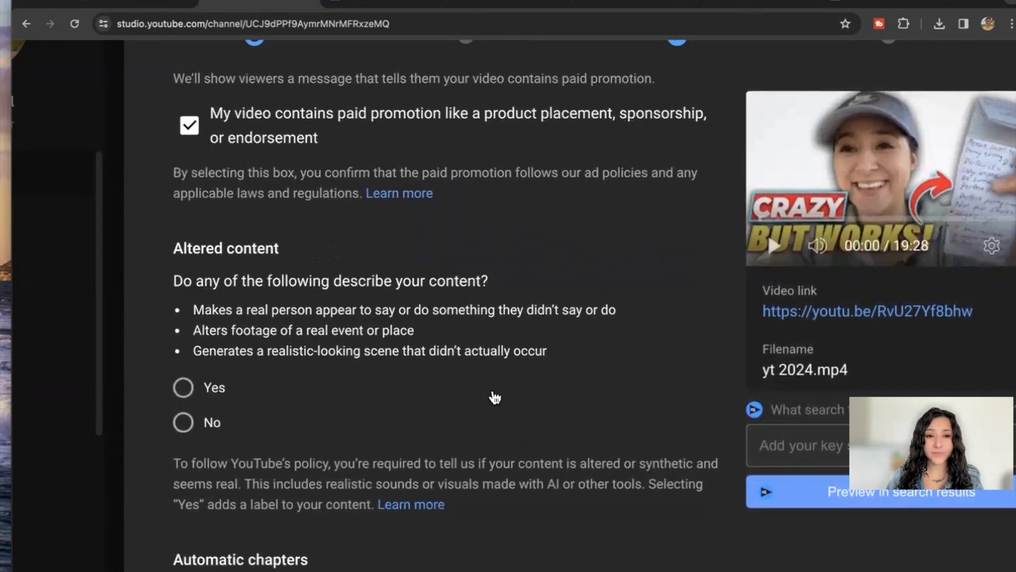
{"action": "scroll", "coordinate": [495, 397], "scroll_direction": "down", "scroll_amount": 1}
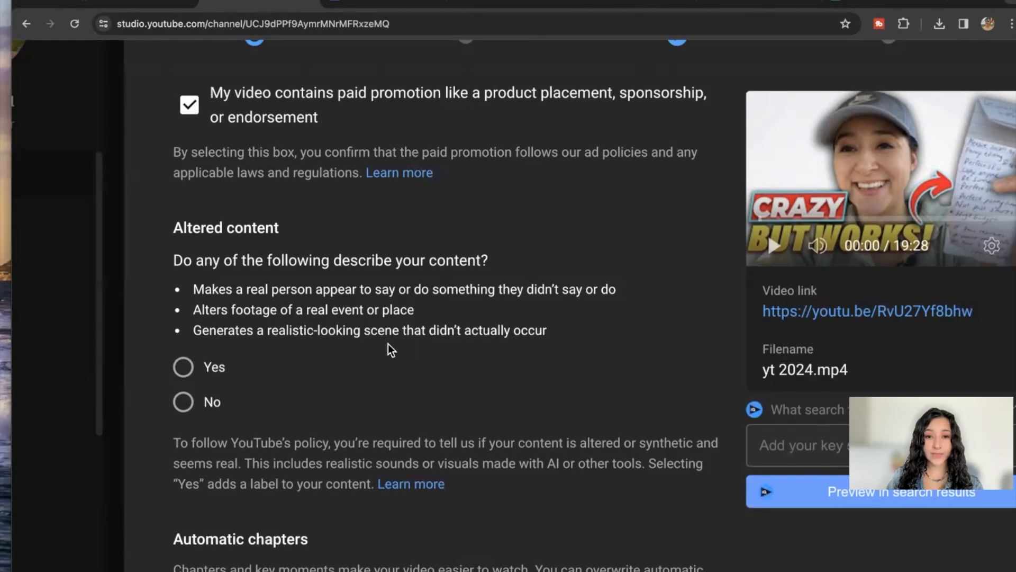
{"action": "left_click", "coordinate": [185, 403]}
{"action": "scroll", "coordinate": [371, 418], "scroll_direction": "down", "scroll_amount": 1}
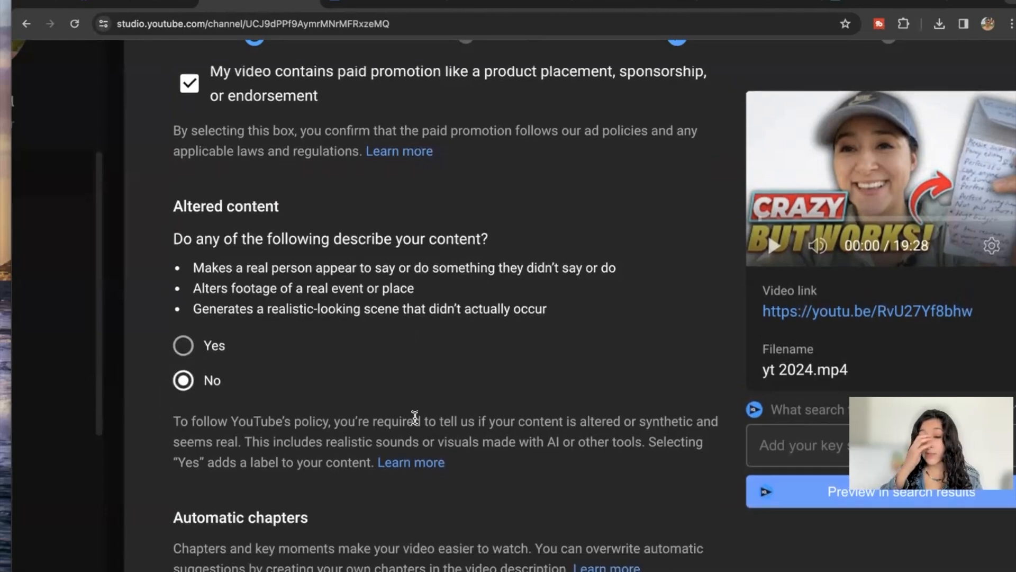
{"action": "scroll", "coordinate": [415, 418], "scroll_direction": "down", "scroll_amount": 1}
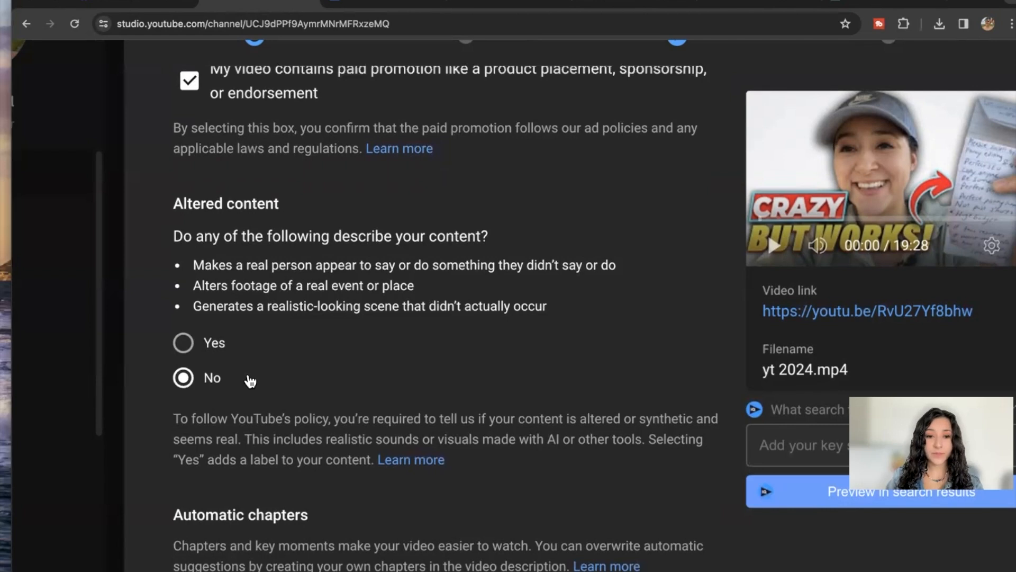
Disable automatic chapters and key moments, and disable automatic places under Featured places.
{"action": "scroll", "coordinate": [250, 381], "scroll_direction": "down", "scroll_amount": 5}
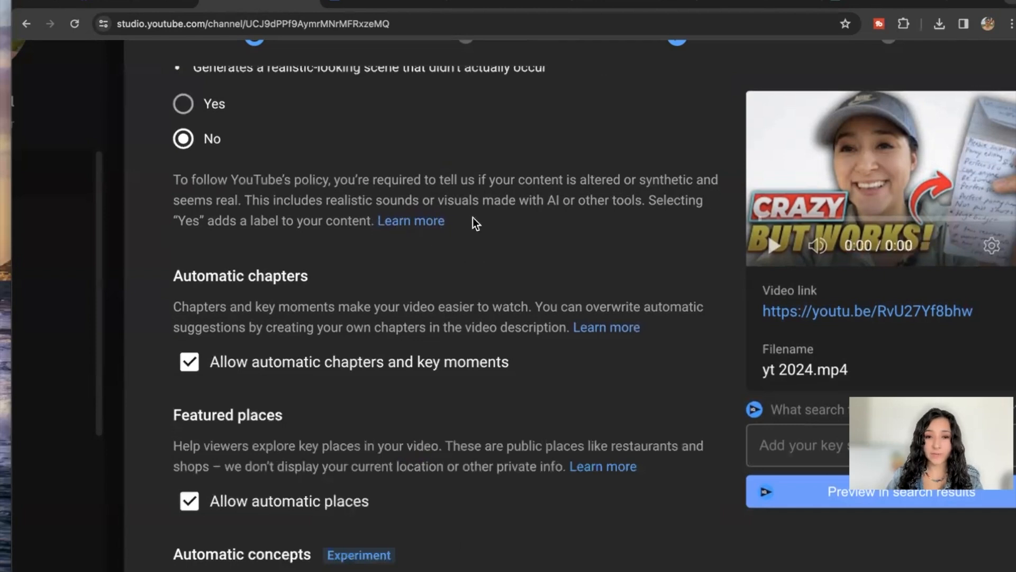
{"action": "scroll", "coordinate": [415, 321], "scroll_direction": "down", "scroll_amount": 1}
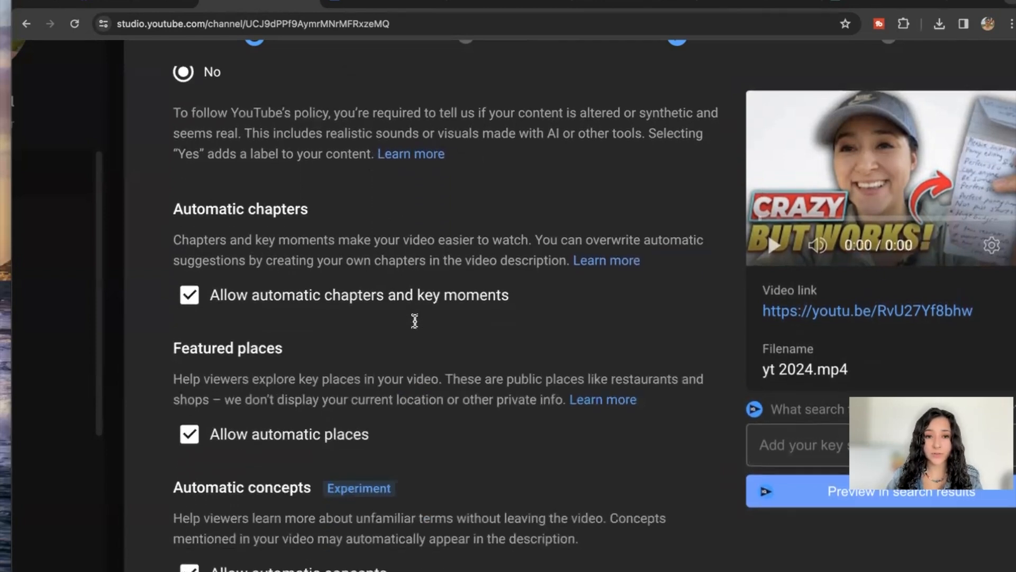
{"action": "left_click", "coordinate": [194, 294]}
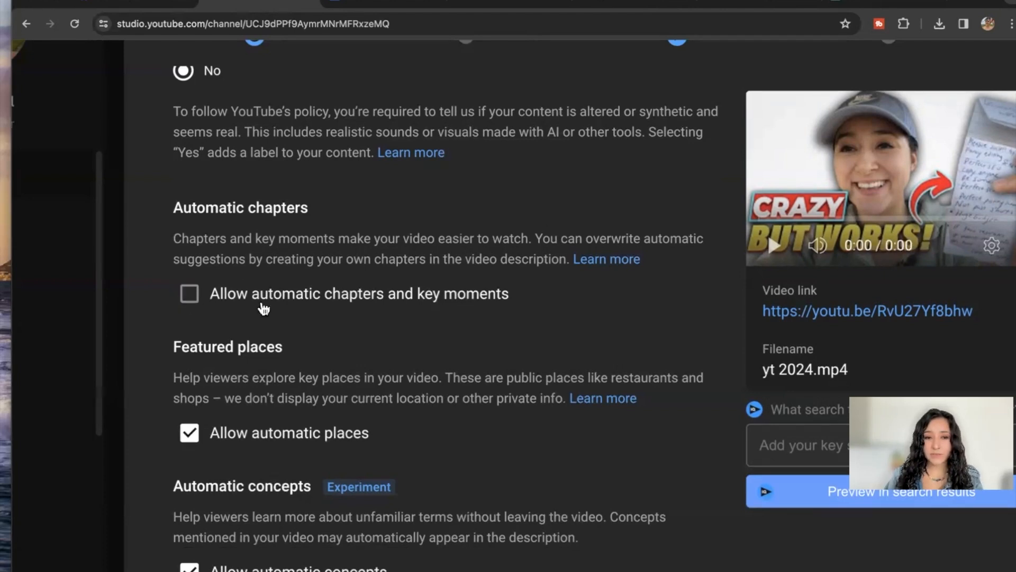
{"action": "scroll", "coordinate": [254, 390], "scroll_direction": "down", "scroll_amount": 2}
{"action": "scroll", "coordinate": [253, 392], "scroll_direction": "down", "scroll_amount": 1}
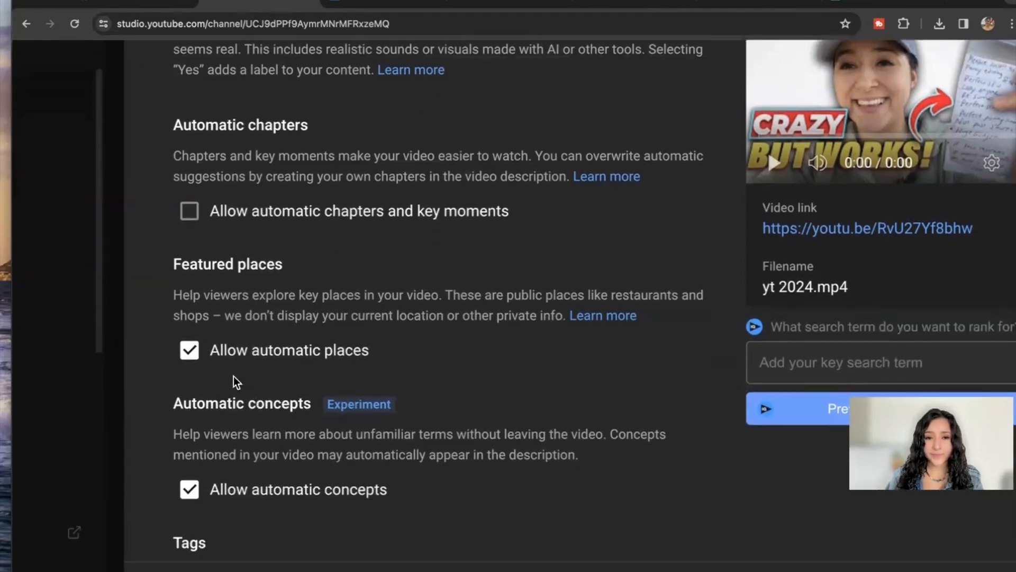
{"action": "left_click", "coordinate": [190, 352]}
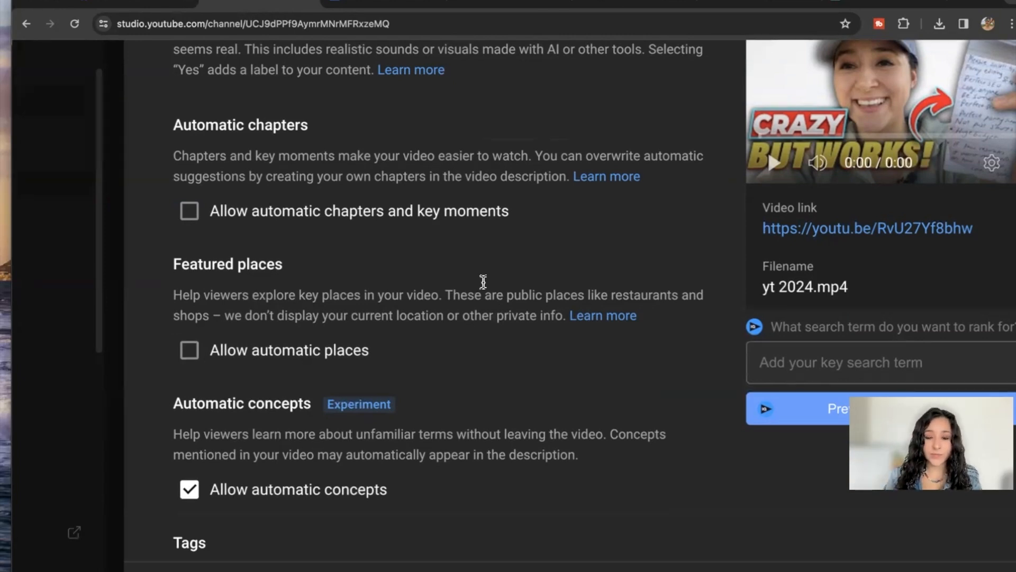
Disable automatic concepts for the uploading video.
{"action": "scroll", "coordinate": [492, 424], "scroll_direction": "down", "scroll_amount": 2}
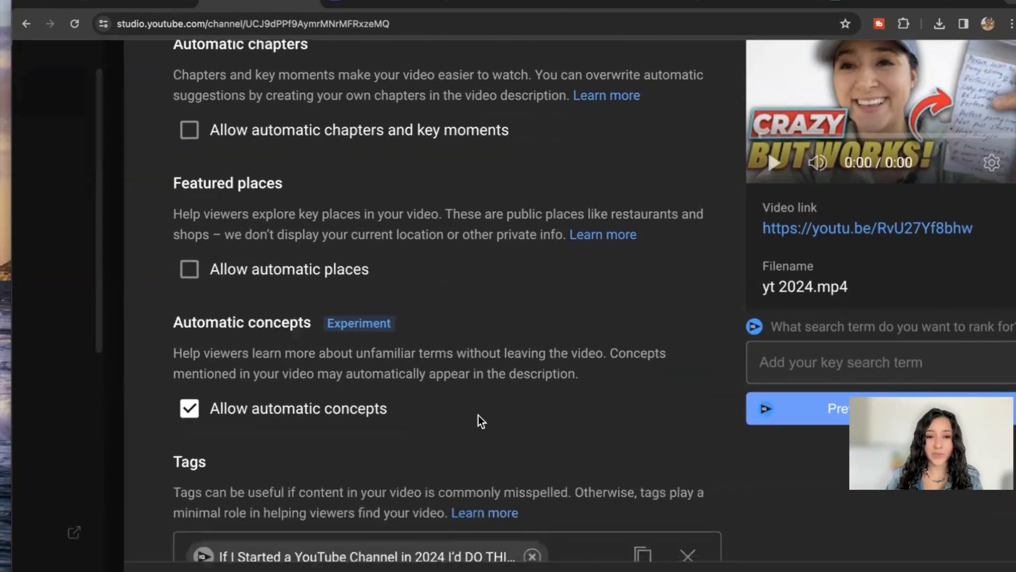
{"action": "scroll", "coordinate": [500, 396], "scroll_direction": "down", "scroll_amount": 1}
{"action": "left_click", "coordinate": [191, 388]}
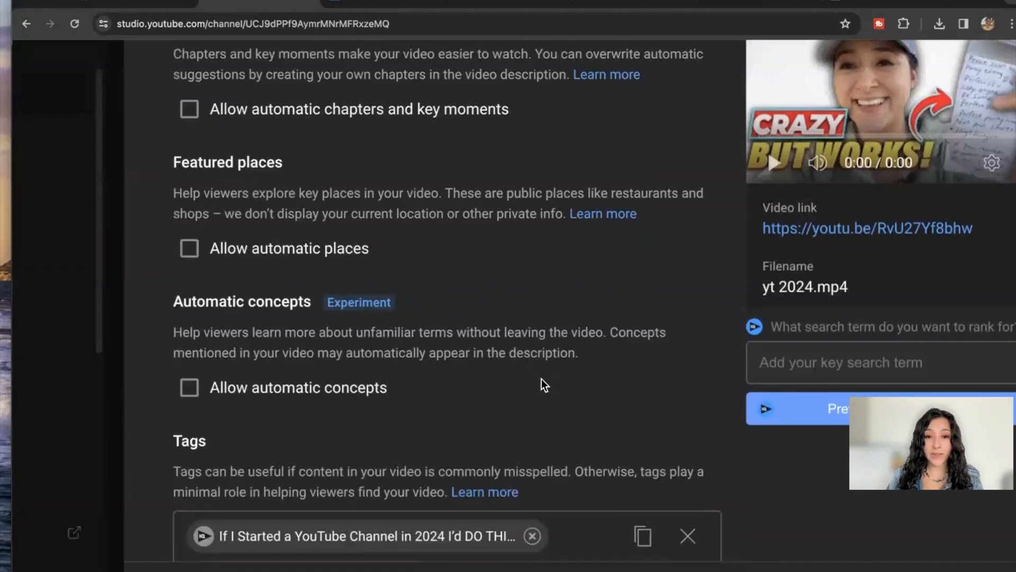
{"action": "scroll", "coordinate": [343, 409], "scroll_direction": "down", "scroll_amount": 1}
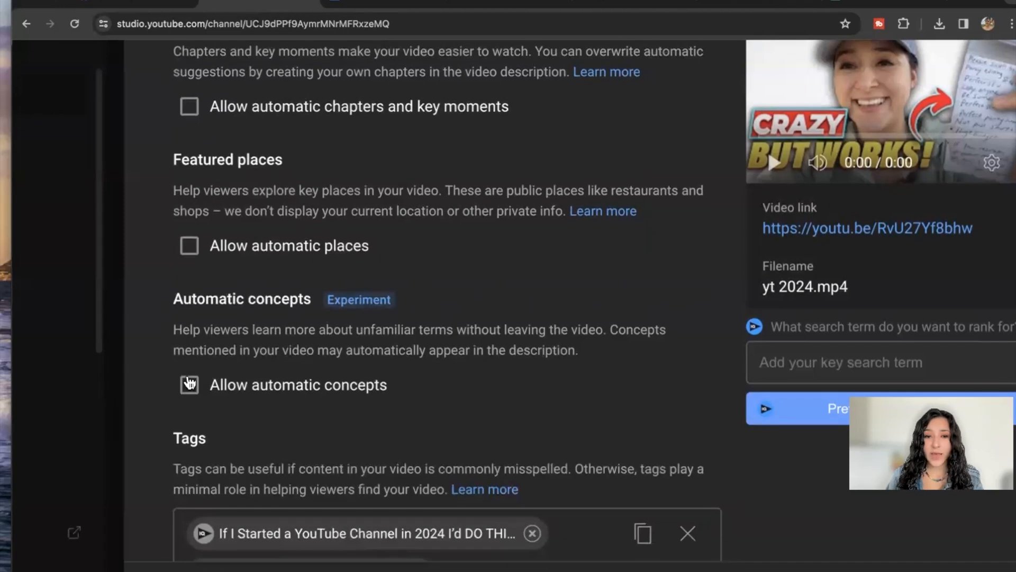
{"action": "scroll", "coordinate": [442, 365], "scroll_direction": "down", "scroll_amount": 1}
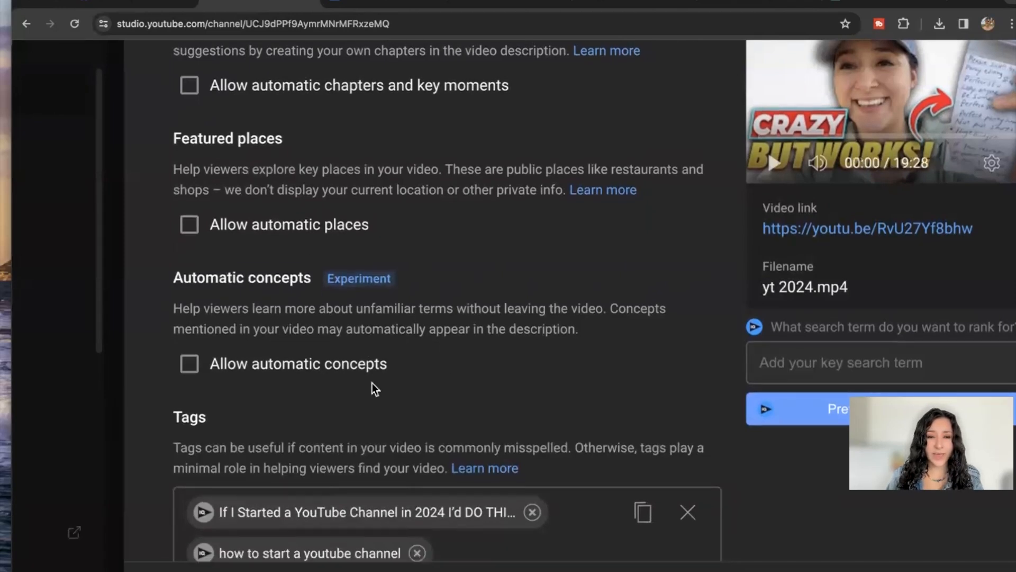
Review the video's tags, language and captions certification, recording date and location, and license settings.
{"action": "scroll", "coordinate": [373, 383], "scroll_direction": "down", "scroll_amount": 3}
{"action": "scroll", "coordinate": [365, 382], "scroll_direction": "down", "scroll_amount": 1}
{"action": "scroll", "coordinate": [374, 410], "scroll_direction": "down", "scroll_amount": 3}
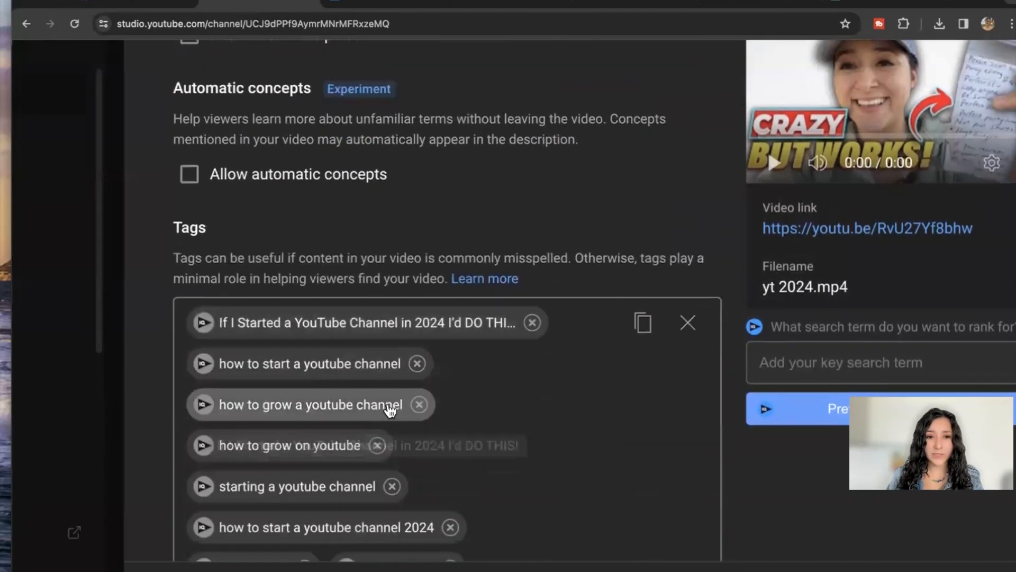
{"action": "scroll", "coordinate": [371, 370], "scroll_direction": "down", "scroll_amount": 15}
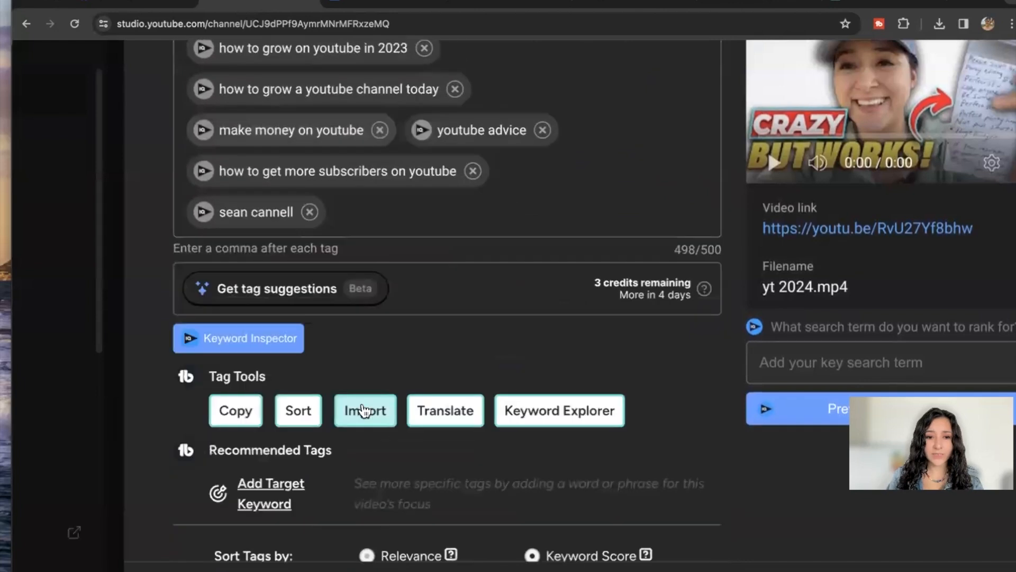
{"action": "scroll", "coordinate": [366, 412], "scroll_direction": "down", "scroll_amount": 15}
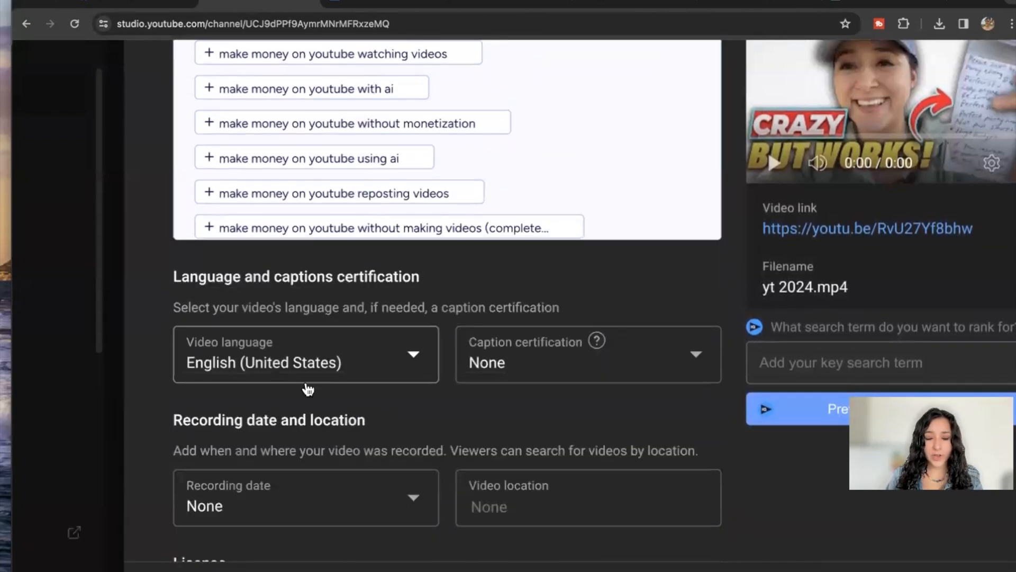
{"action": "scroll", "coordinate": [418, 317], "scroll_direction": "down", "scroll_amount": 2}
{"action": "scroll", "coordinate": [315, 414], "scroll_direction": "down", "scroll_amount": 3}
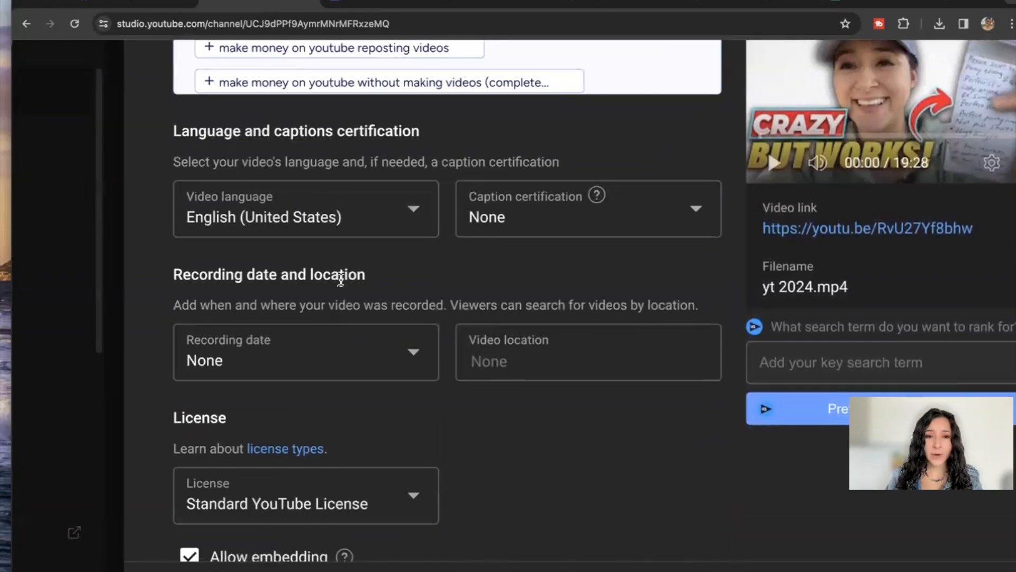
{"action": "scroll", "coordinate": [340, 279], "scroll_direction": "down", "scroll_amount": 5}
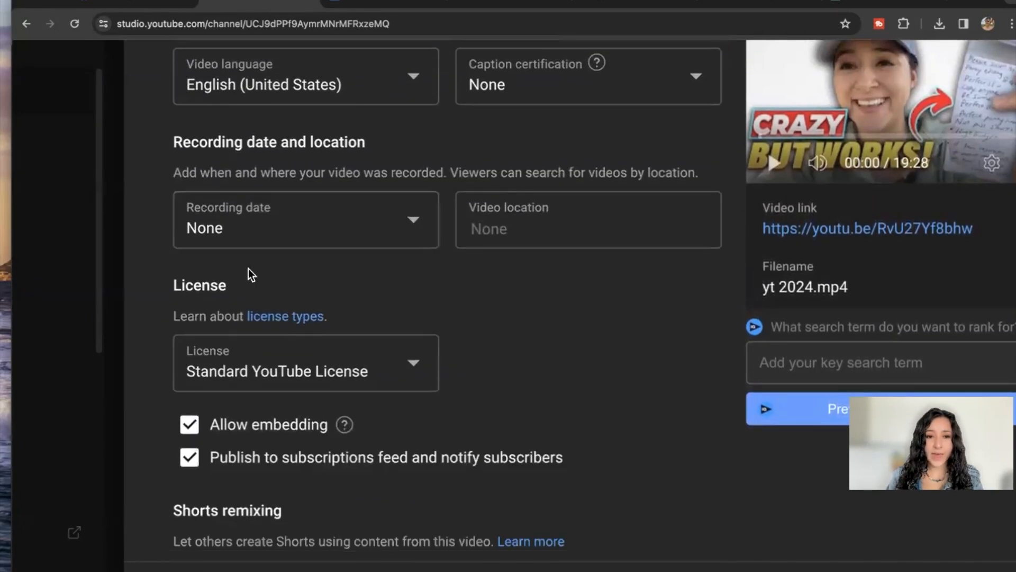
Disallow embedding of the video in the License settings.
{"action": "scroll", "coordinate": [478, 398], "scroll_direction": "down", "scroll_amount": 2}
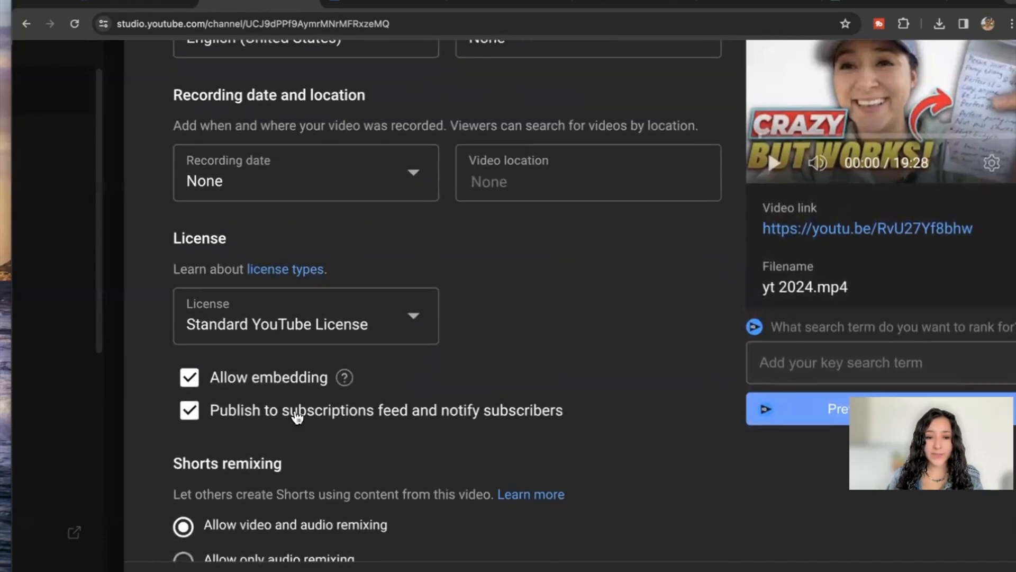
{"action": "scroll", "coordinate": [291, 413], "scroll_direction": "down", "scroll_amount": 2}
{"action": "left_click", "coordinate": [190, 331]}
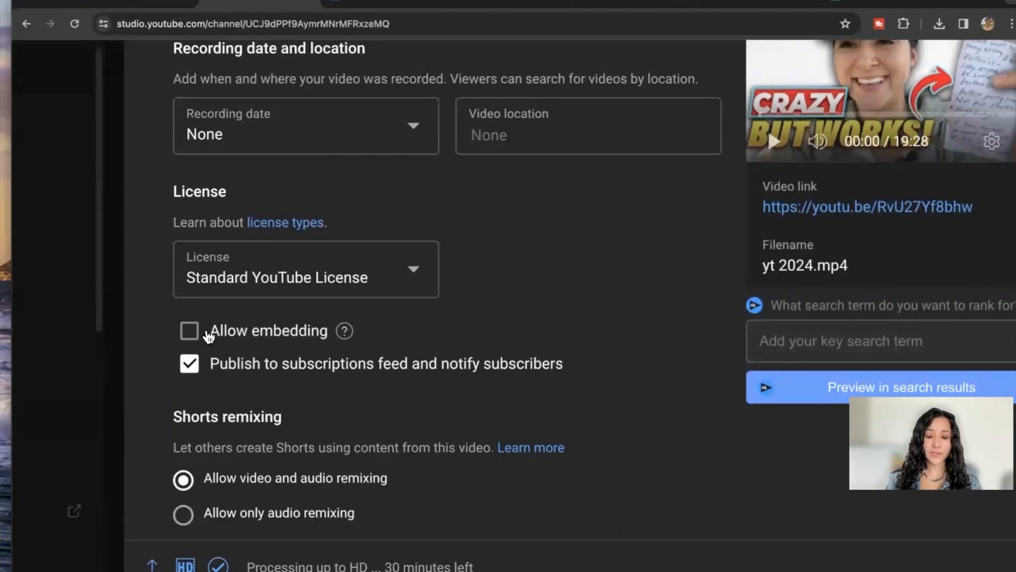
{"action": "scroll", "coordinate": [337, 431], "scroll_direction": "down", "scroll_amount": 1}
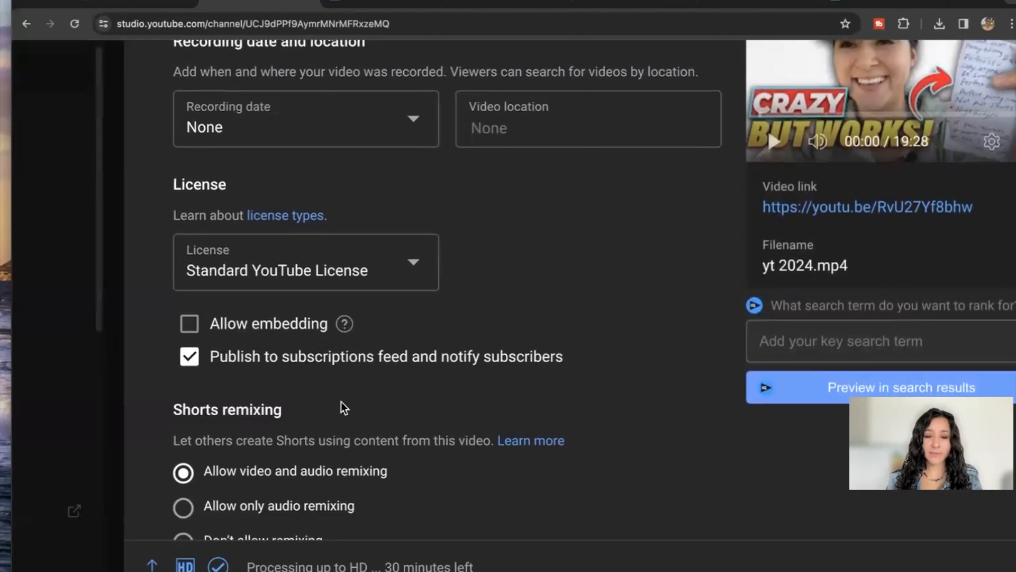
{"action": "scroll", "coordinate": [290, 411], "scroll_direction": "down", "scroll_amount": 1}
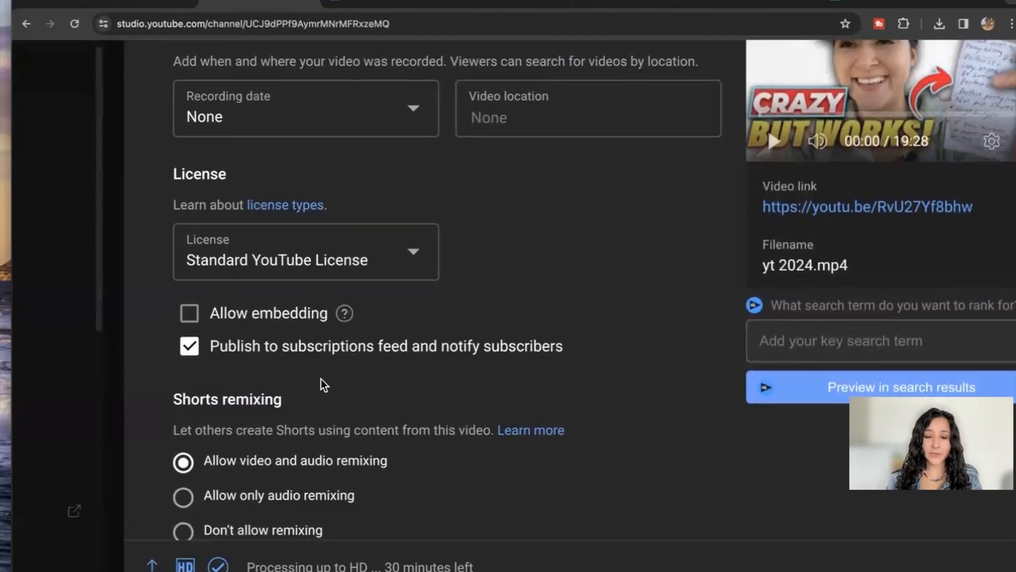
Examine the Shorts remixing options and the video's Category setting.
{"action": "scroll", "coordinate": [321, 379], "scroll_direction": "down", "scroll_amount": 1}
{"action": "scroll", "coordinate": [320, 379], "scroll_direction": "down", "scroll_amount": 1}
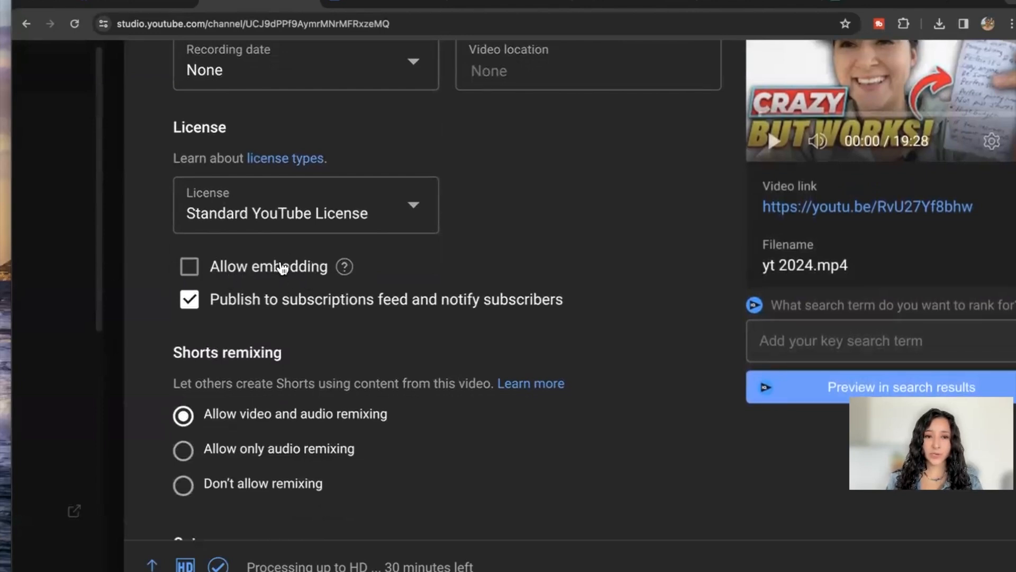
{"action": "scroll", "coordinate": [345, 376], "scroll_direction": "down", "scroll_amount": 1}
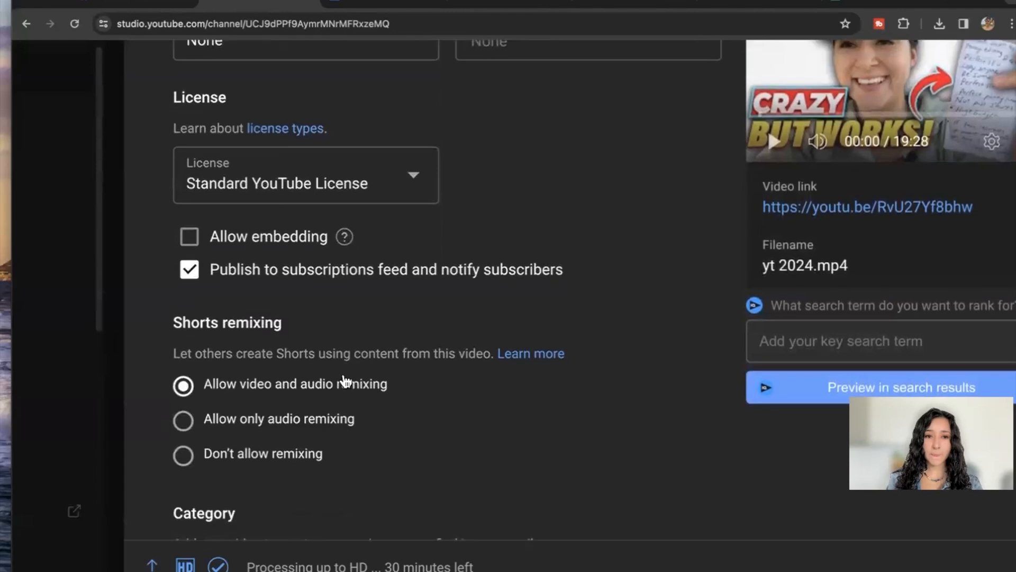
{"action": "scroll", "coordinate": [345, 378], "scroll_direction": "down", "scroll_amount": 2}
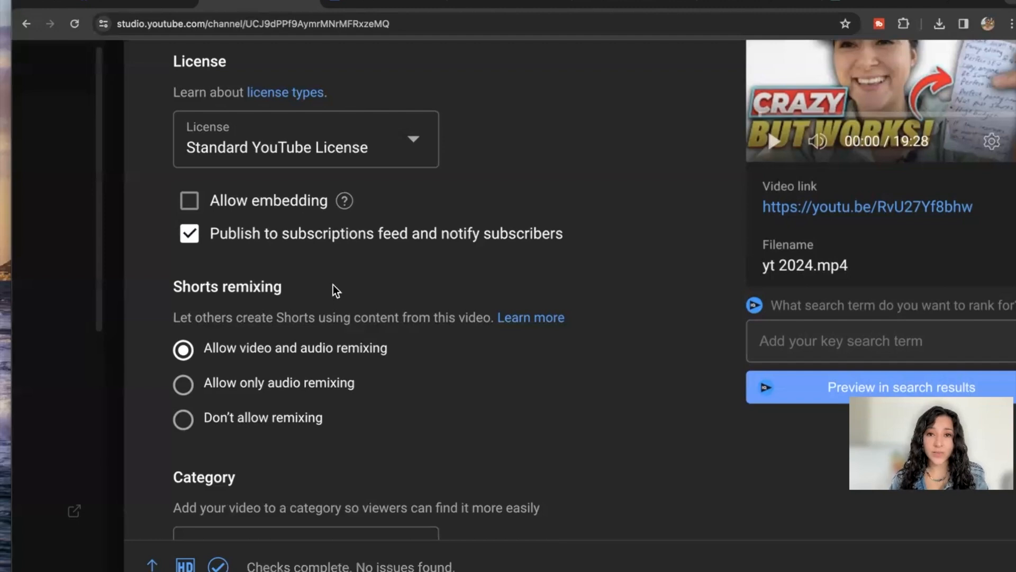
{"action": "scroll", "coordinate": [298, 469], "scroll_direction": "down", "scroll_amount": 2}
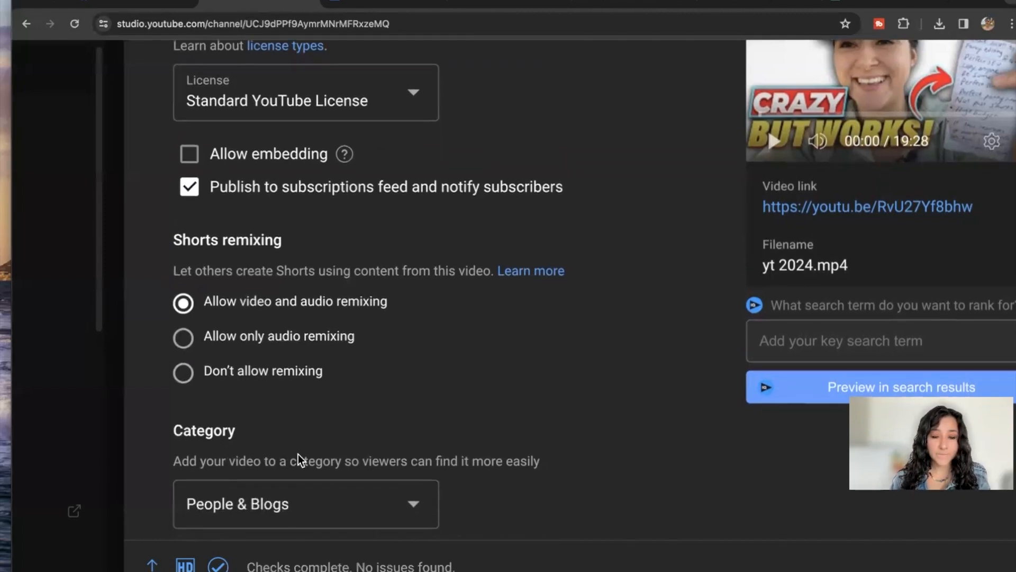
{"action": "scroll", "coordinate": [298, 453], "scroll_direction": "down", "scroll_amount": 1}
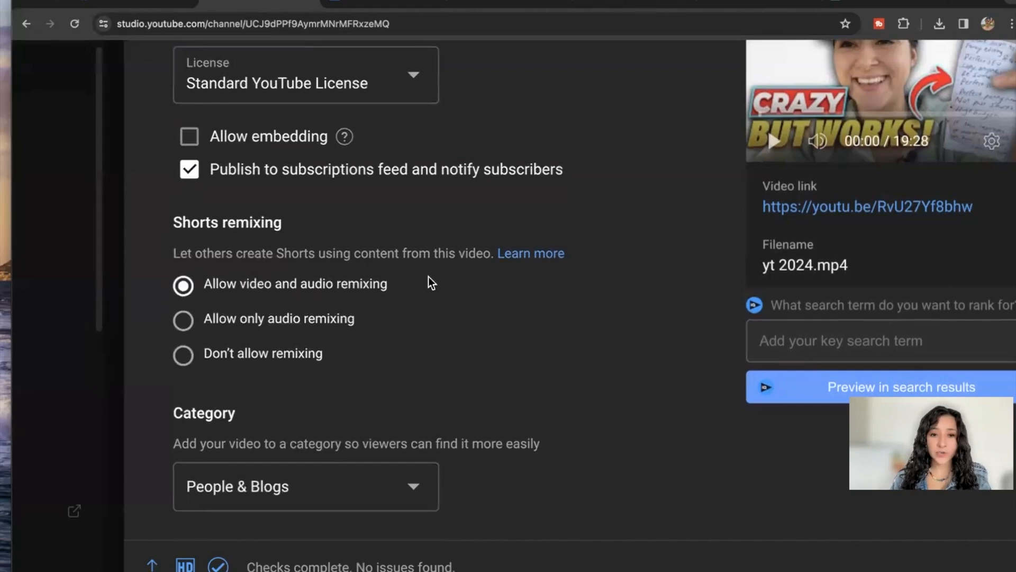
{"action": "scroll", "coordinate": [491, 361], "scroll_direction": "down", "scroll_amount": 1}
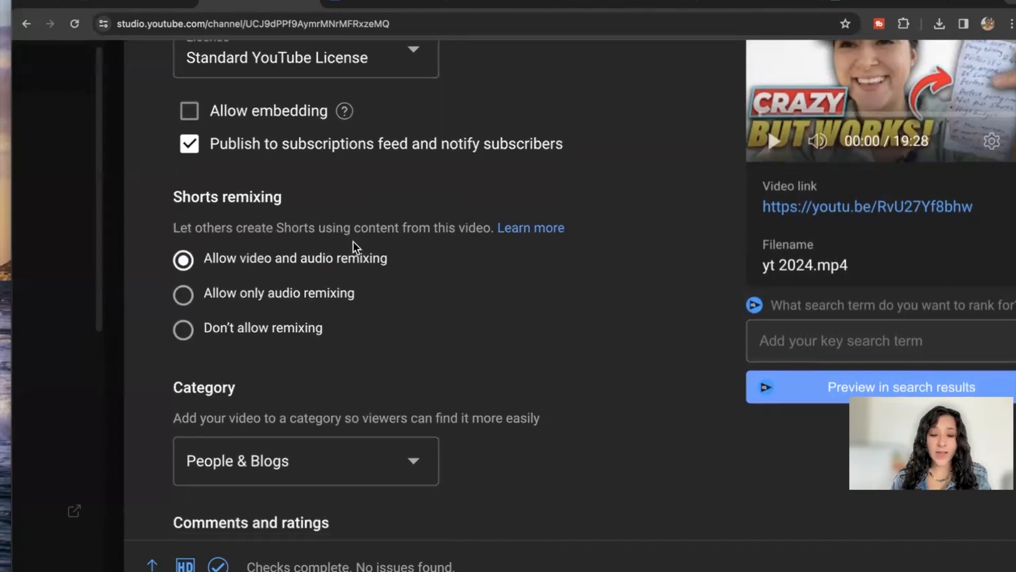
{"action": "scroll", "coordinate": [365, 396], "scroll_direction": "down", "scroll_amount": 1}
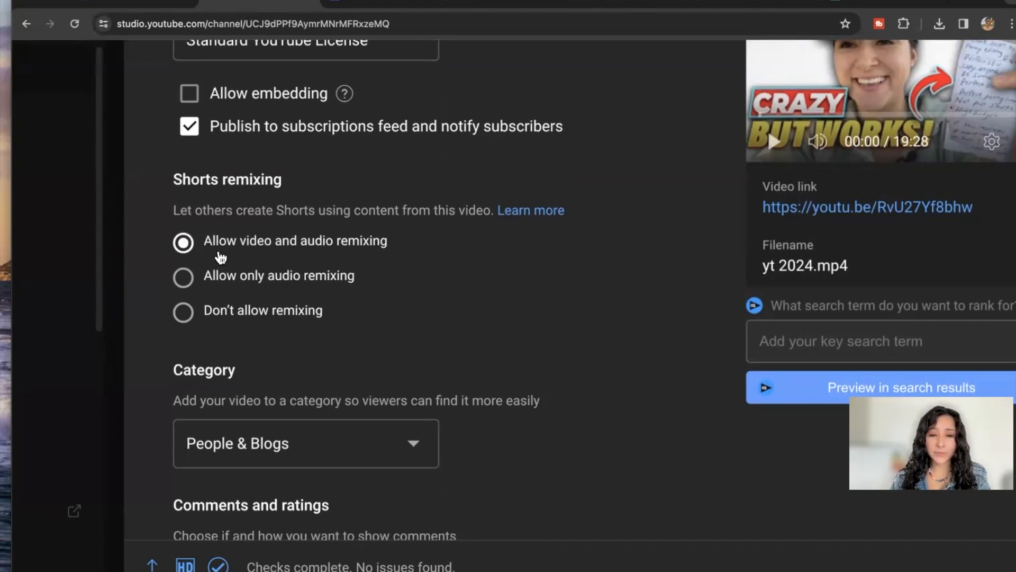
Set the video's category to Education.
{"action": "scroll", "coordinate": [494, 399], "scroll_direction": "down", "scroll_amount": 5}
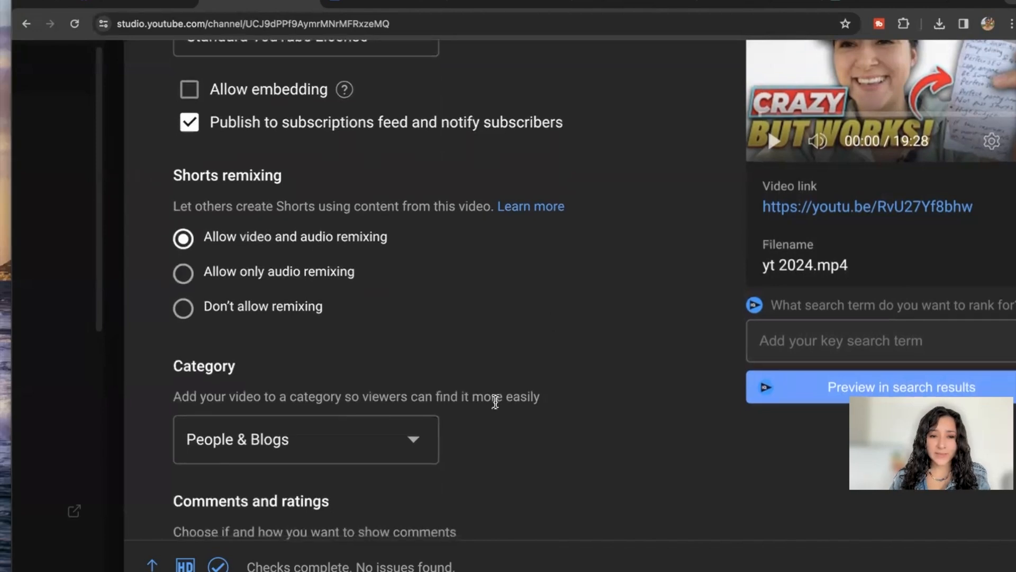
{"action": "left_click", "coordinate": [319, 211]}
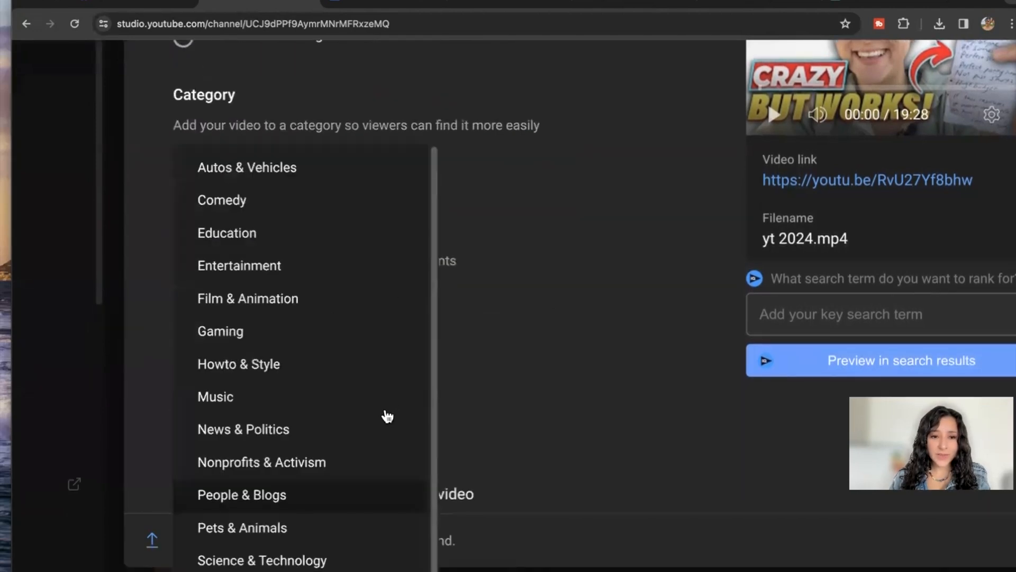
{"action": "left_click", "coordinate": [256, 268]}
{"action": "left_click", "coordinate": [295, 177]}
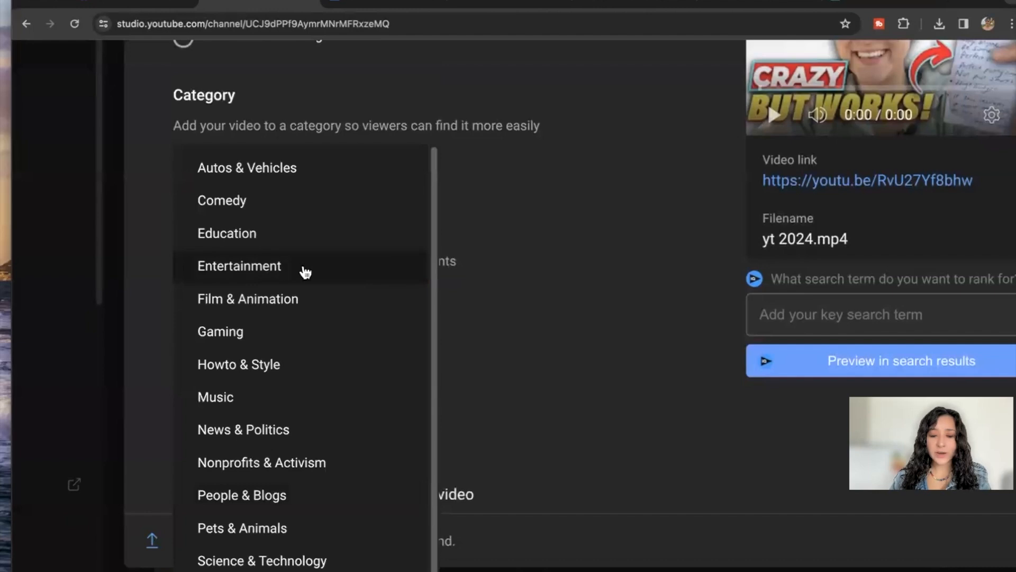
{"action": "left_click", "coordinate": [236, 239]}
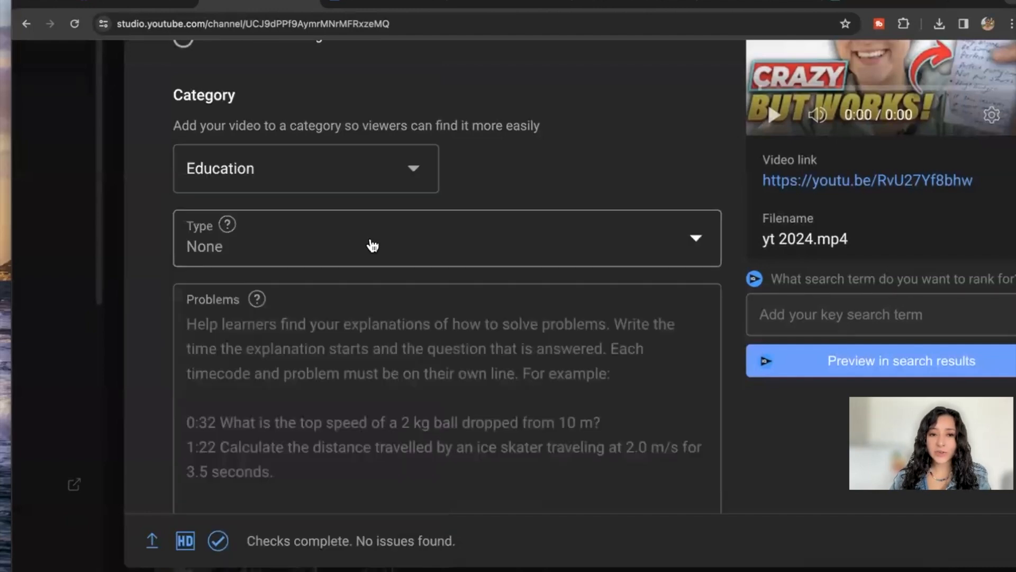
Examine the Education category's type and level choices and its exam, course or standard field without changing them.
{"action": "left_click", "coordinate": [418, 258]}
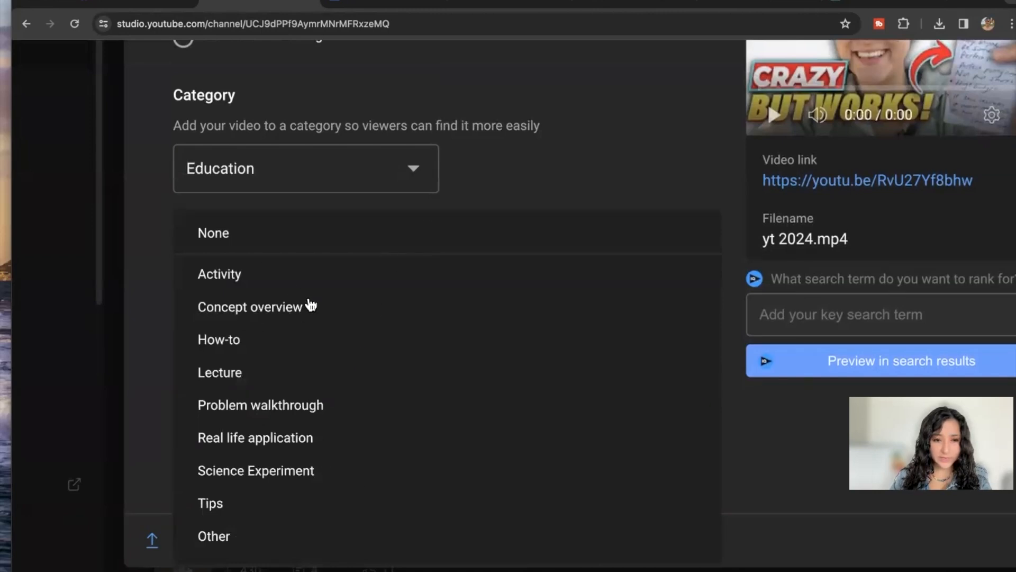
{"action": "left_click", "coordinate": [598, 168]}
{"action": "scroll", "coordinate": [384, 423], "scroll_direction": "down", "scroll_amount": 5}
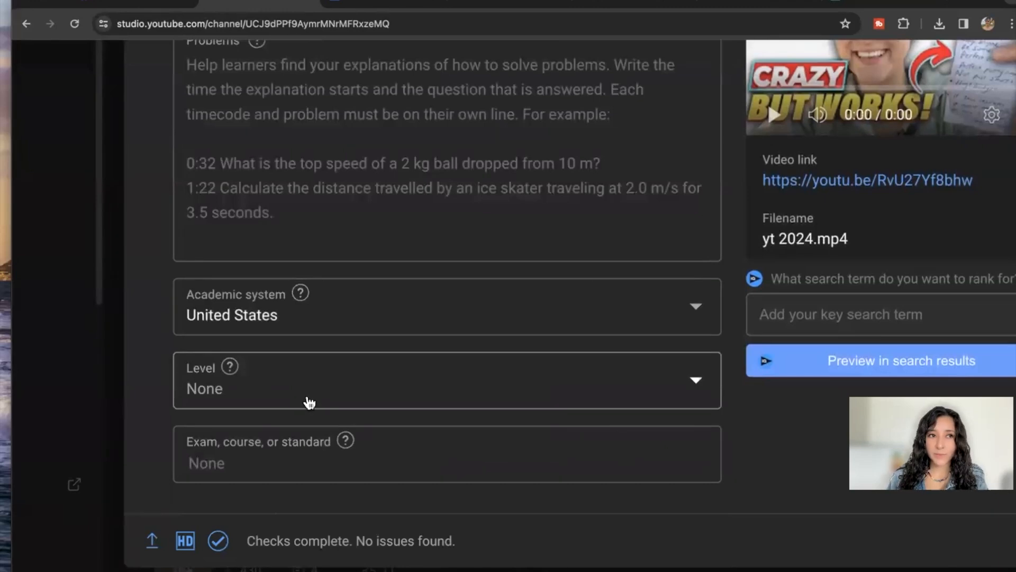
{"action": "left_click", "coordinate": [314, 400]}
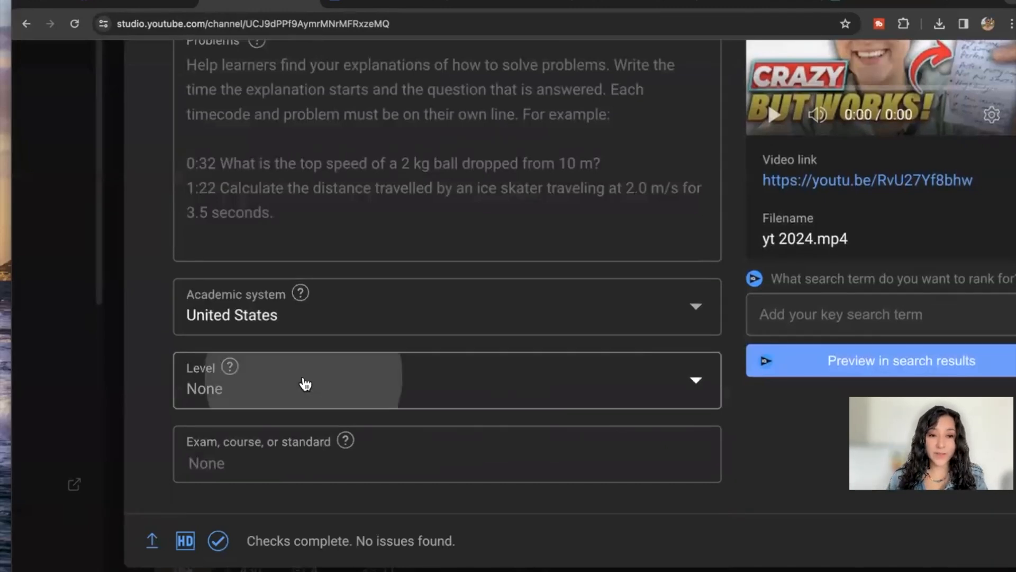
{"action": "scroll", "coordinate": [262, 492], "scroll_direction": "down", "scroll_amount": 1}
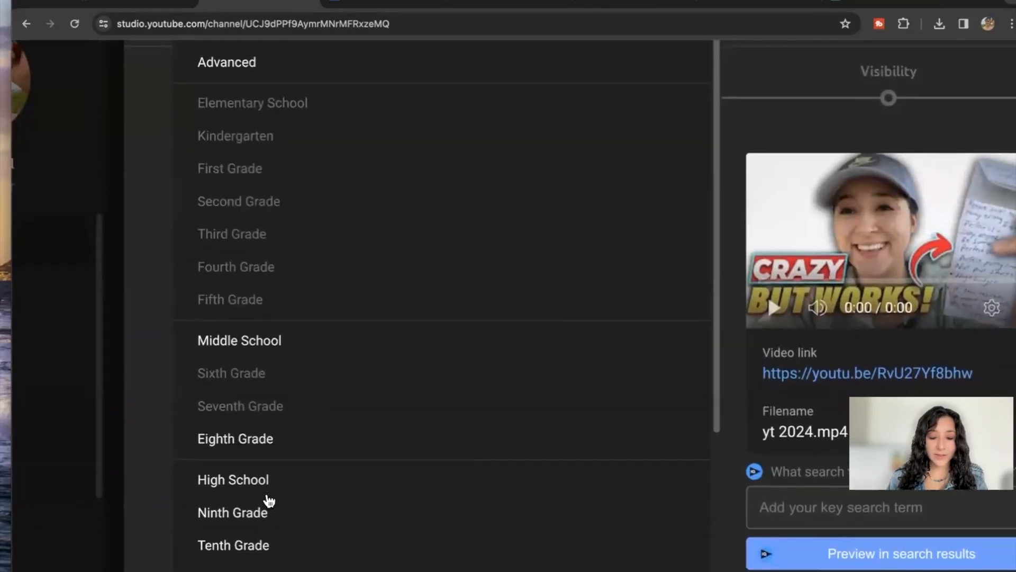
{"action": "scroll", "coordinate": [264, 513], "scroll_direction": "up", "scroll_amount": 3}
{"action": "left_click", "coordinate": [157, 360]}
{"action": "scroll", "coordinate": [325, 494], "scroll_direction": "down", "scroll_amount": 1}
{"action": "left_click", "coordinate": [297, 428]}
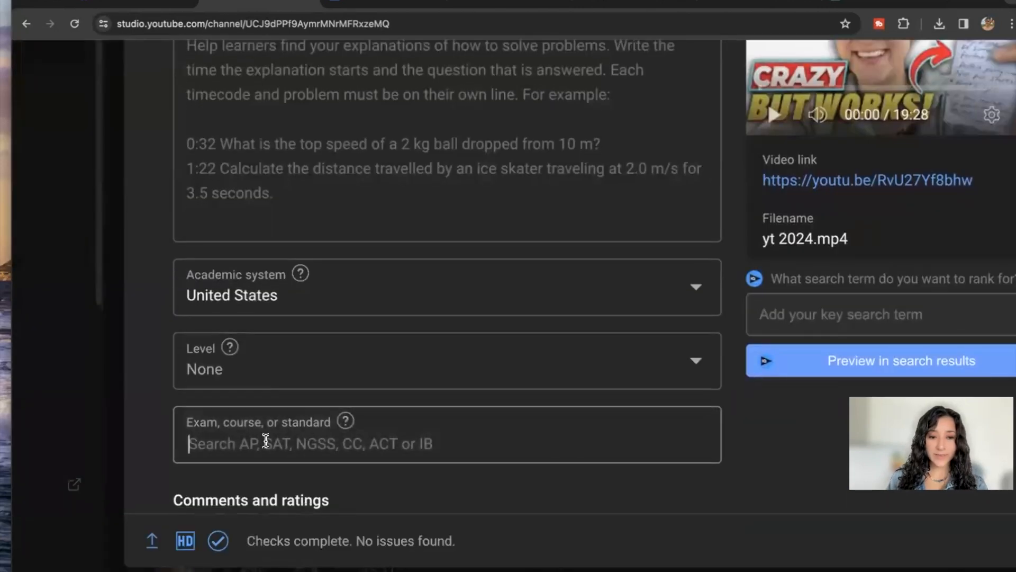
{"action": "scroll", "coordinate": [296, 423], "scroll_direction": "down", "scroll_amount": 1}
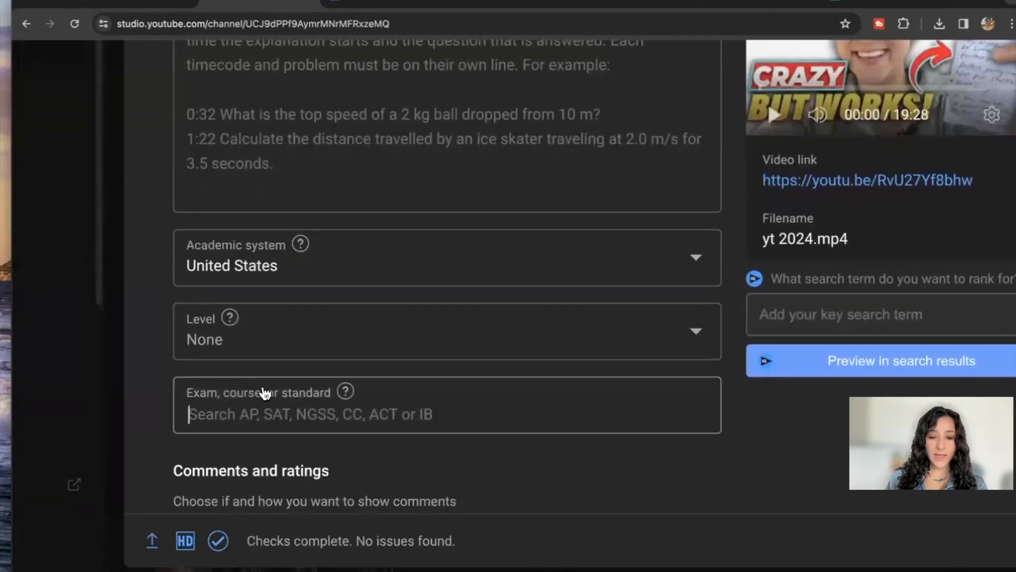
Read the Academic system explanation and review the comments and ratings settings, leaving comments on.
{"action": "scroll", "coordinate": [303, 437], "scroll_direction": "down", "scroll_amount": 5}
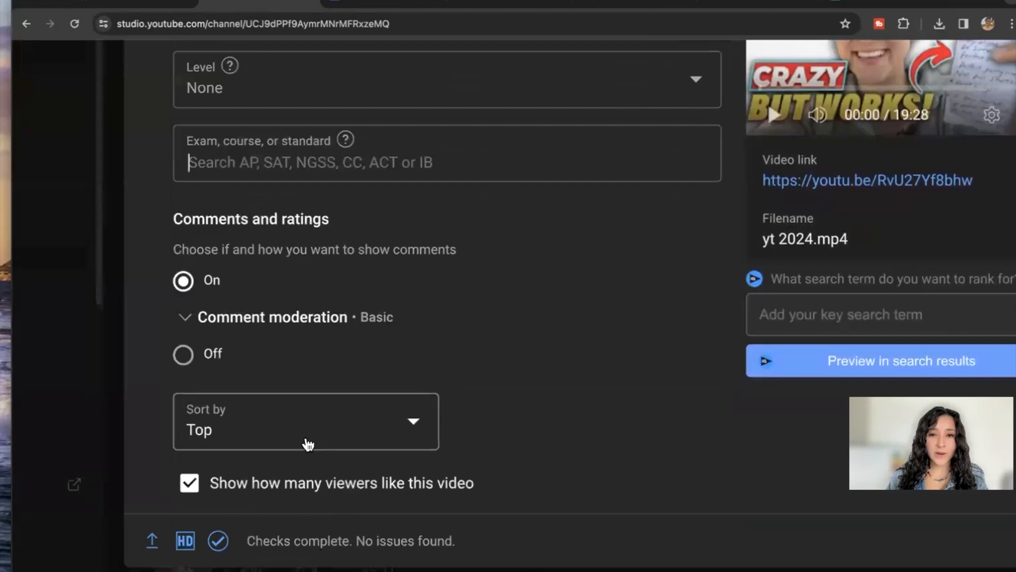
{"action": "scroll", "coordinate": [379, 317], "scroll_direction": "up", "scroll_amount": 7}
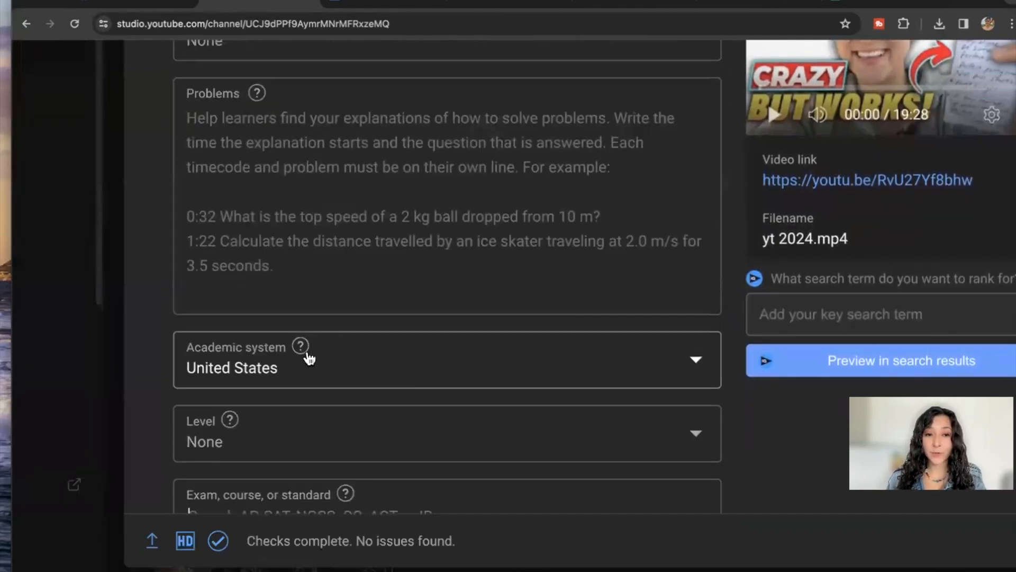
{"action": "mouse_move", "coordinate": [303, 349]}
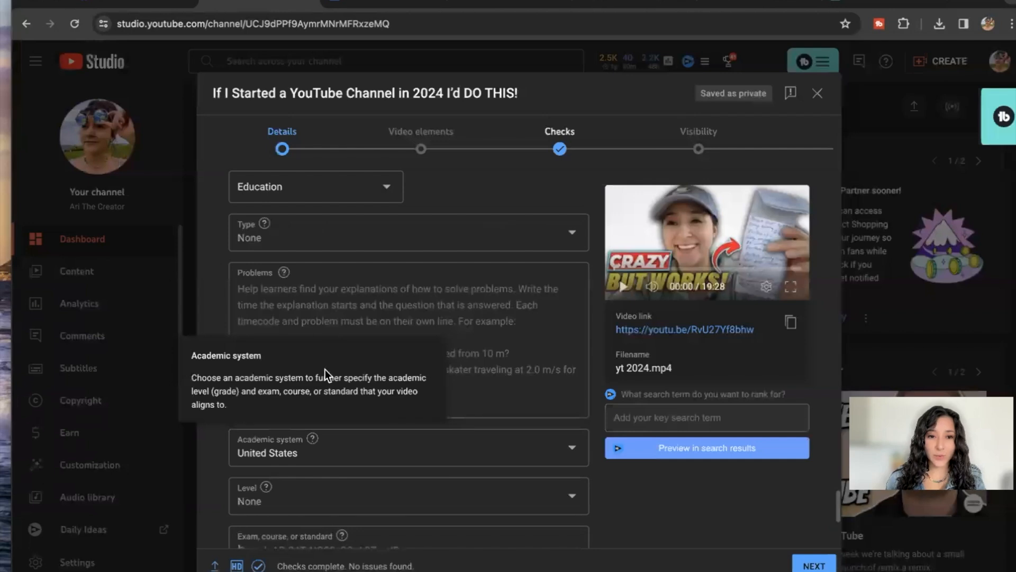
{"action": "scroll", "coordinate": [340, 446], "scroll_direction": "down", "scroll_amount": 2}
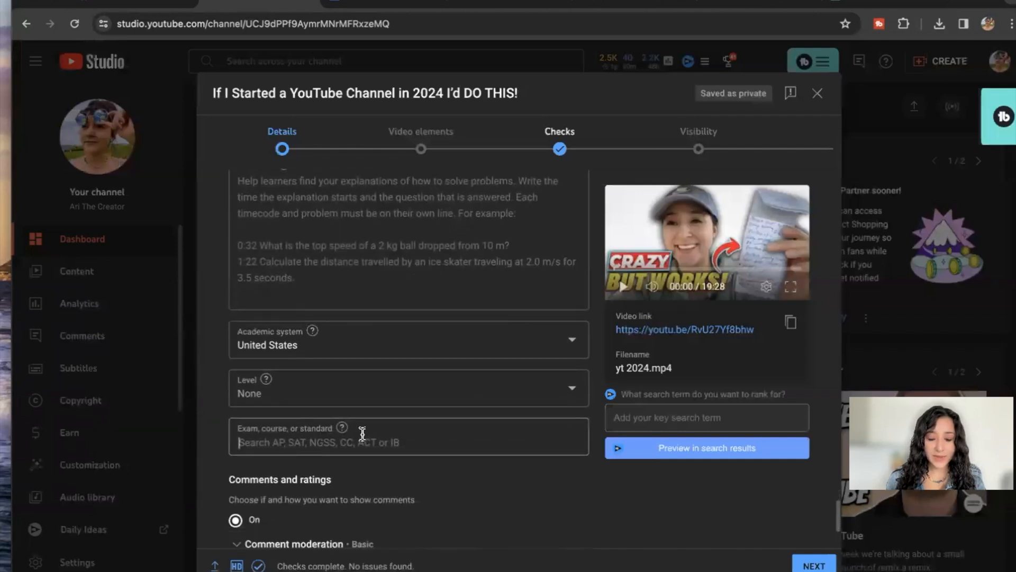
{"action": "scroll", "coordinate": [418, 456], "scroll_direction": "down", "scroll_amount": 1}
{"action": "scroll", "coordinate": [431, 455], "scroll_direction": "down", "scroll_amount": 1}
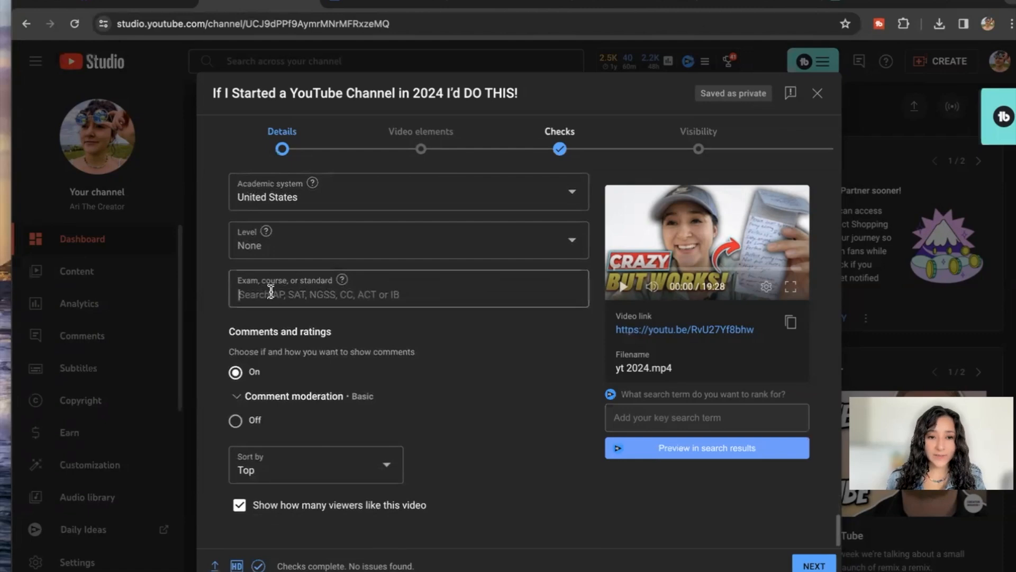
{"action": "left_click", "coordinate": [292, 292]}
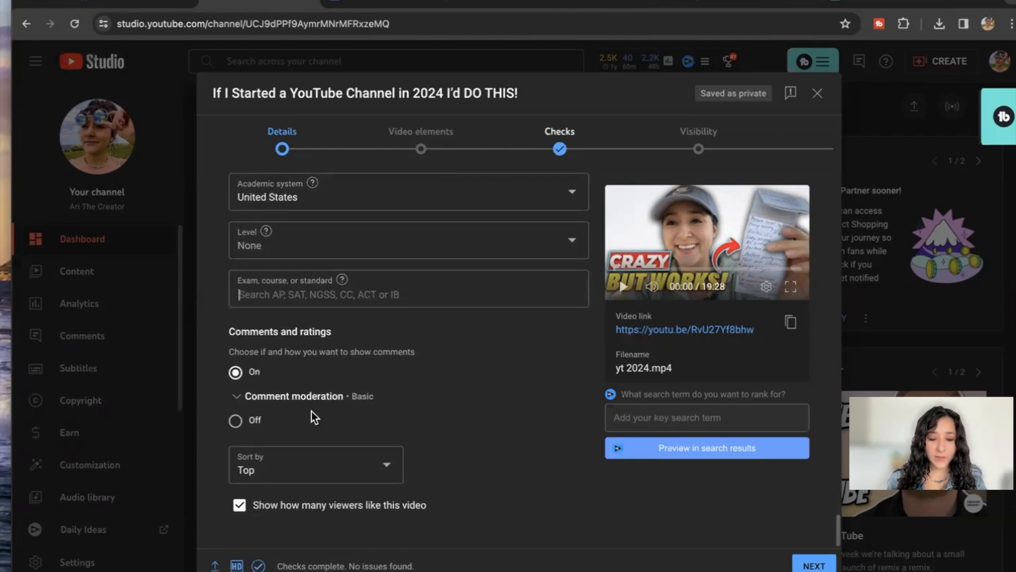
{"action": "left_click", "coordinate": [235, 371]}
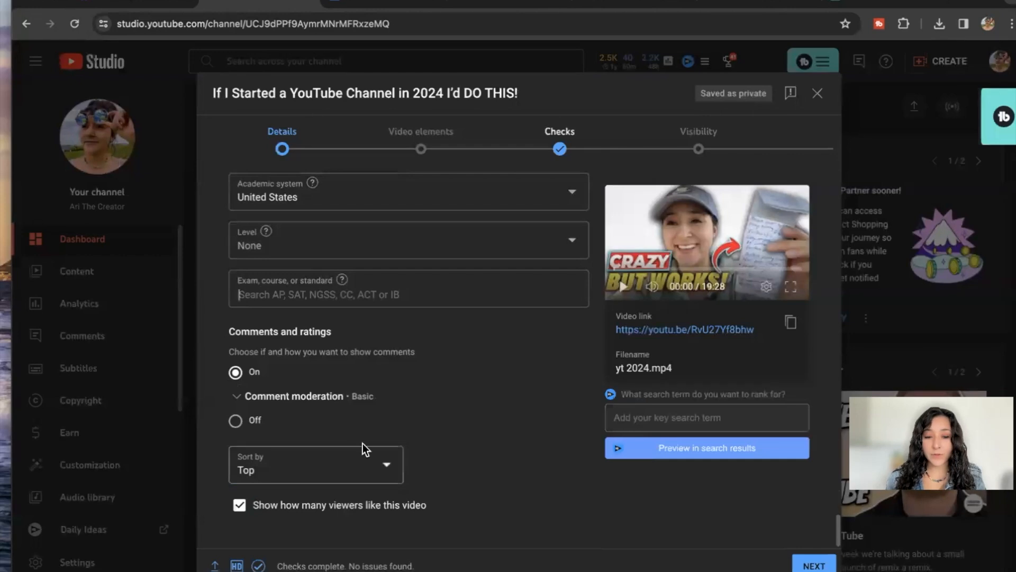
Proceed to the Video elements stage of the upload.
{"action": "scroll", "coordinate": [540, 355], "scroll_direction": "up", "scroll_amount": 15}
{"action": "scroll", "coordinate": [488, 242], "scroll_direction": "up", "scroll_amount": 10}
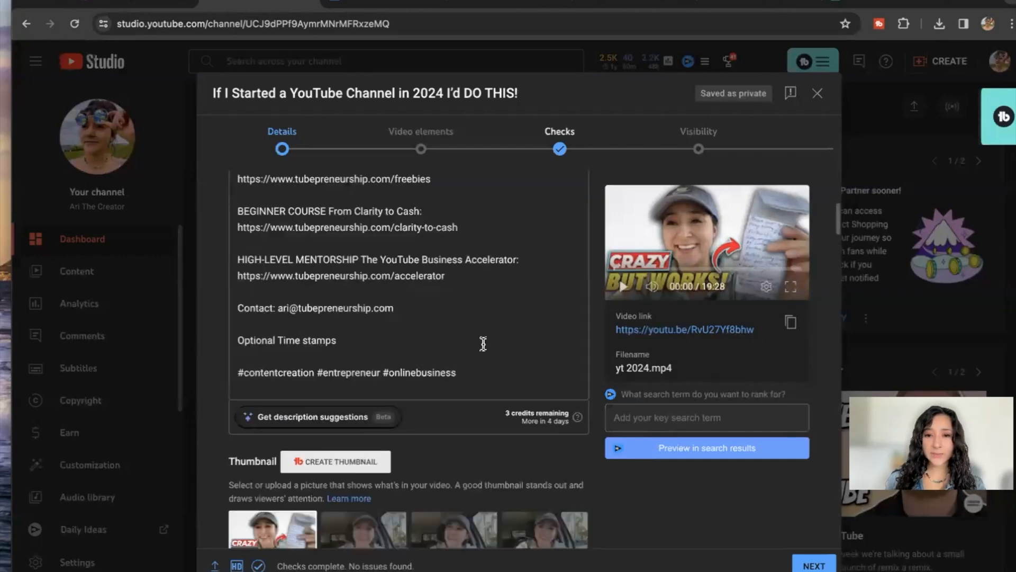
{"action": "left_click", "coordinate": [424, 153]}
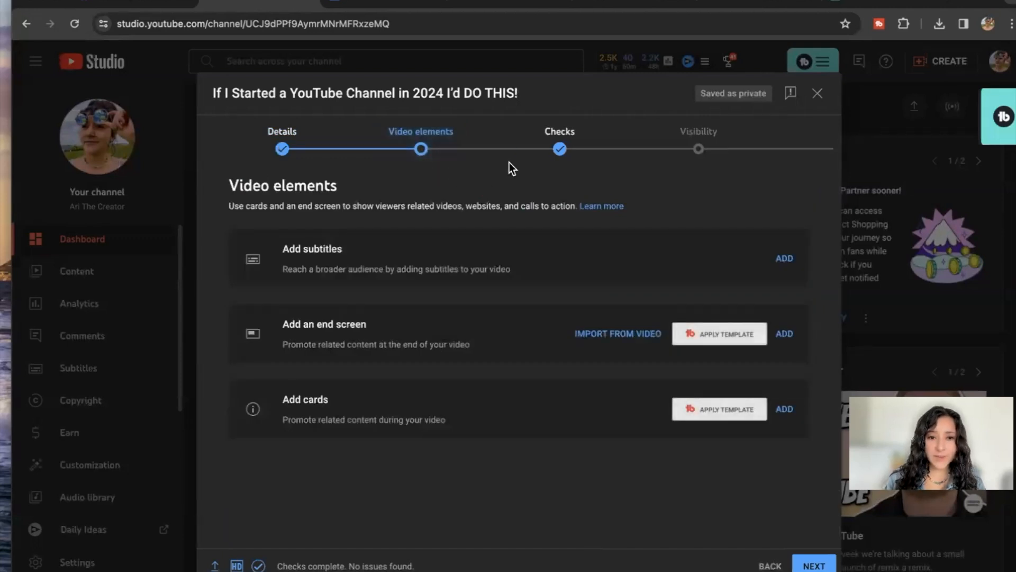
{"action": "scroll", "coordinate": [509, 162], "scroll_direction": "up", "scroll_amount": 3}
{"action": "scroll", "coordinate": [509, 162], "scroll_direction": "down", "scroll_amount": 3}
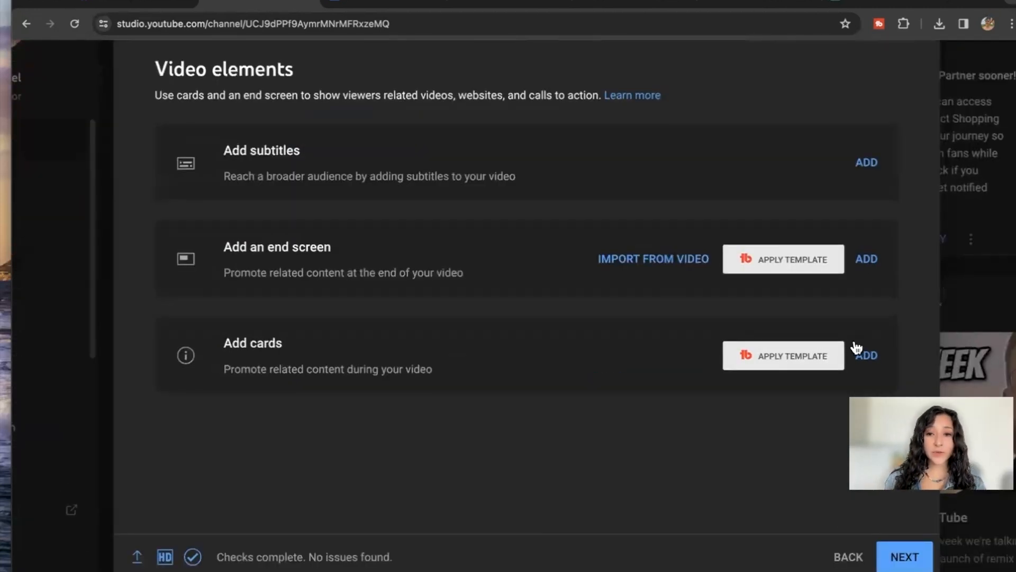
Try an end screen with one subscribe and one video element starting at 19:15:00, and discard the changes.
{"action": "left_click", "coordinate": [854, 261]}
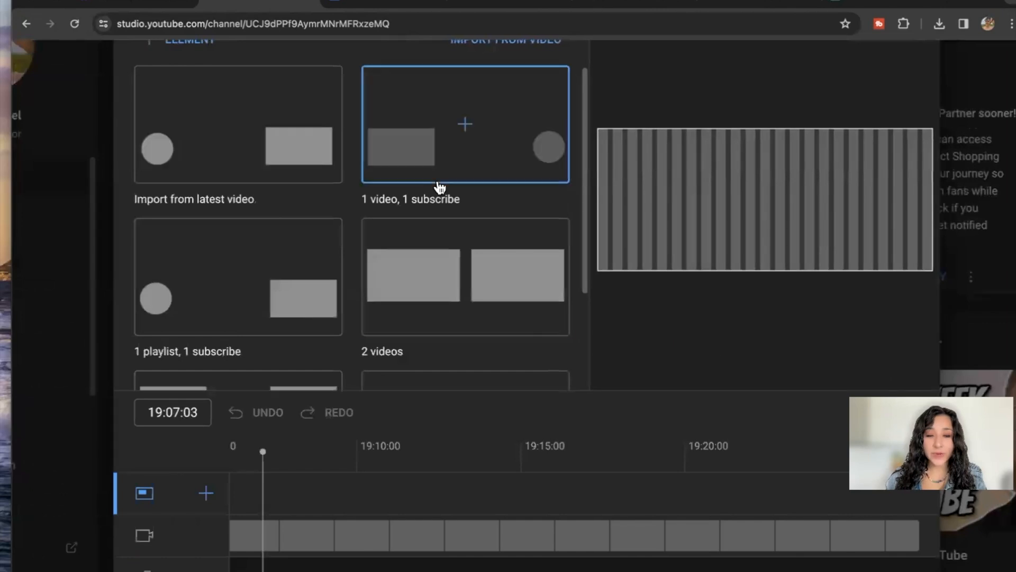
{"action": "left_click", "coordinate": [437, 185]}
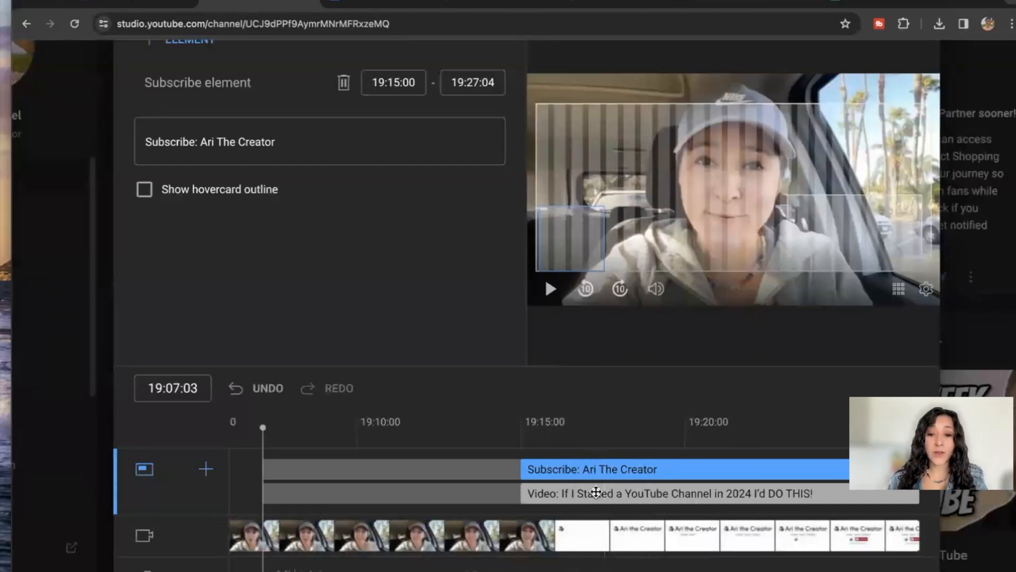
{"action": "left_click", "coordinate": [563, 493]}
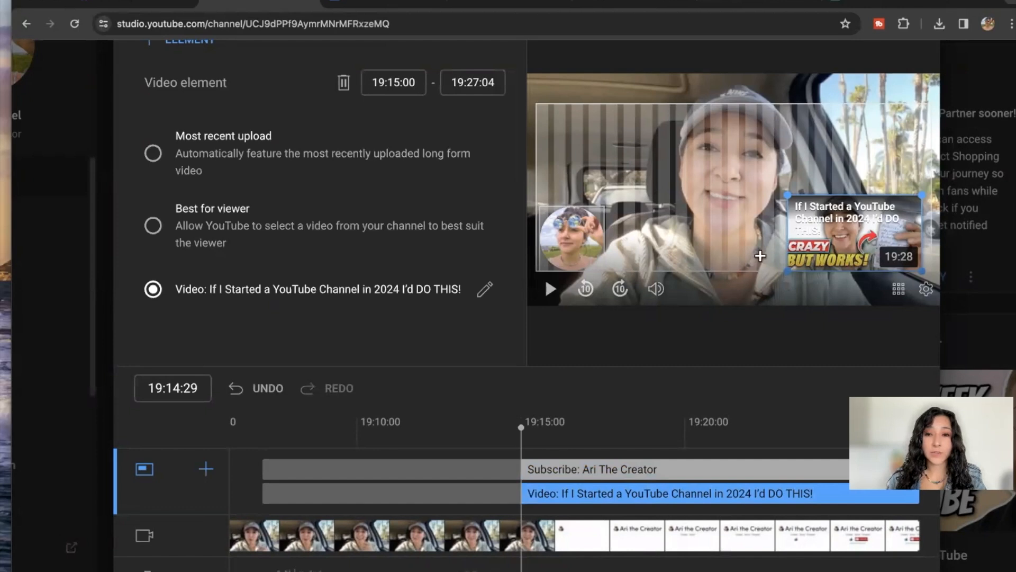
{"action": "scroll", "coordinate": [719, 309], "scroll_direction": "up", "scroll_amount": 3}
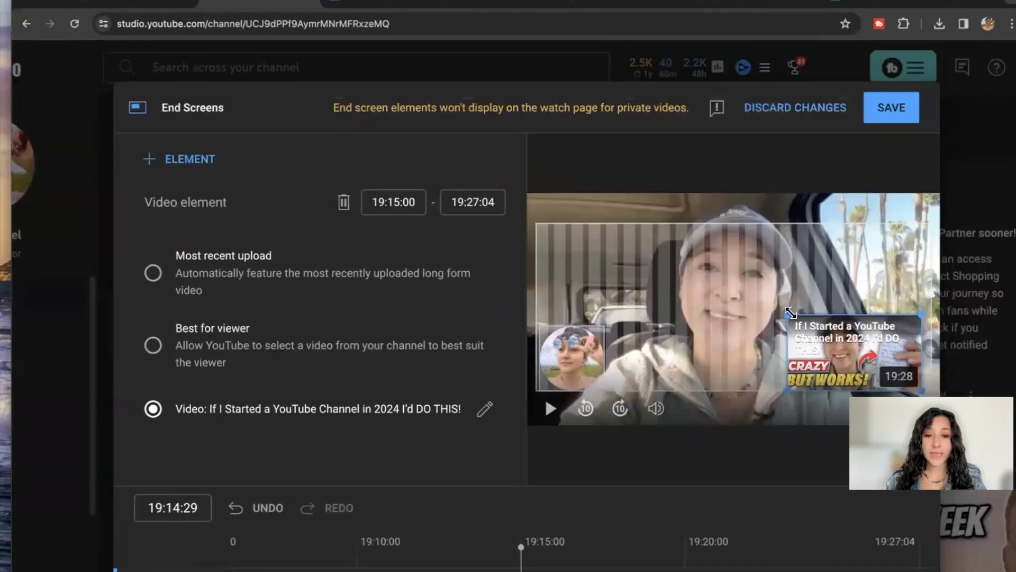
{"action": "scroll", "coordinate": [790, 312], "scroll_direction": "down", "scroll_amount": 3}
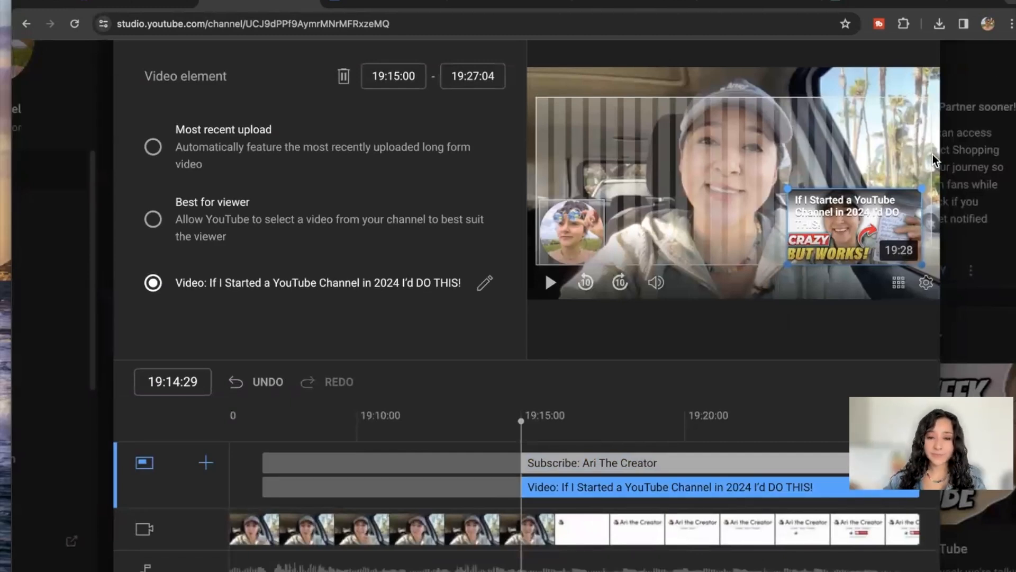
{"action": "scroll", "coordinate": [678, 254], "scroll_direction": "down", "scroll_amount": 3}
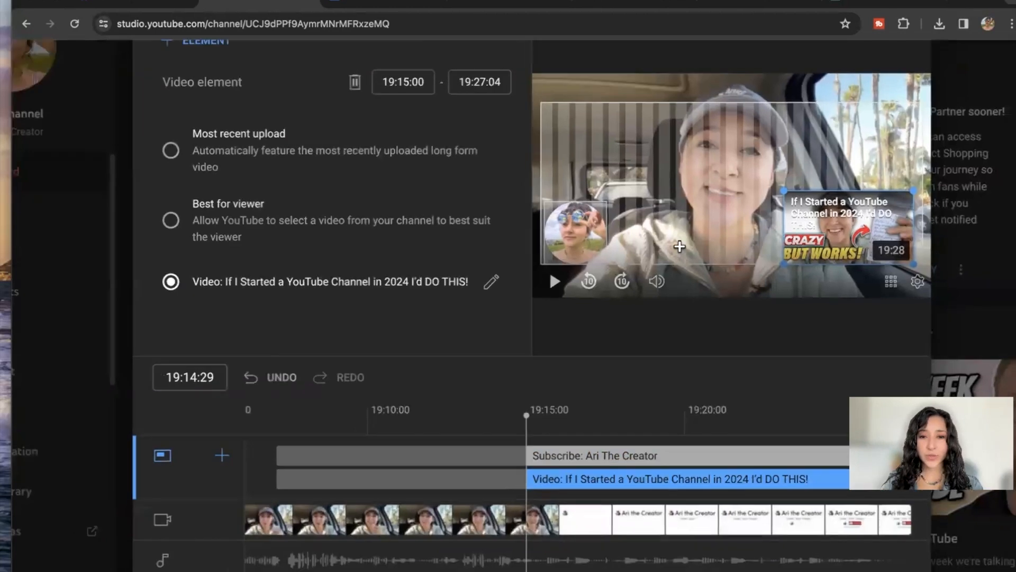
{"action": "left_click", "coordinate": [707, 91]}
Try a video card at 02:39:05 linking to "How to NICHE DOWN if you have TOO MANY IDEAS", and discard the changes.
{"action": "left_click", "coordinate": [783, 410]}
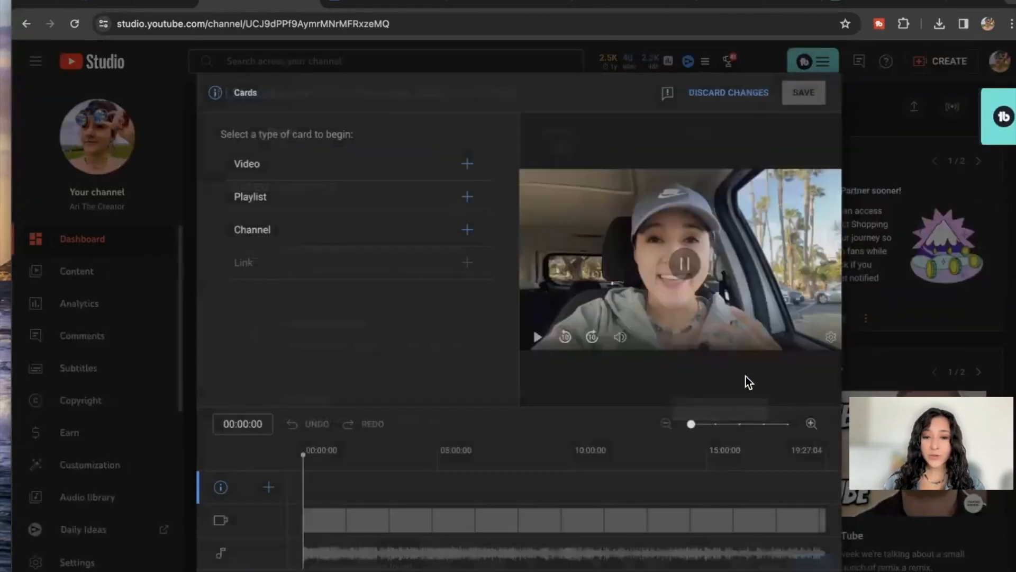
{"action": "left_click", "coordinate": [375, 497]}
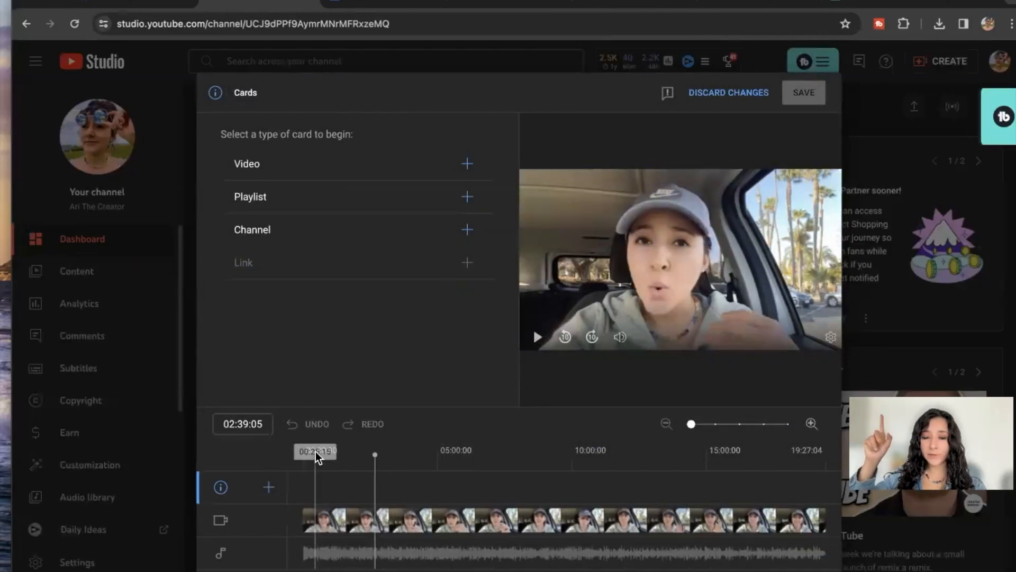
{"action": "left_click", "coordinate": [466, 169]}
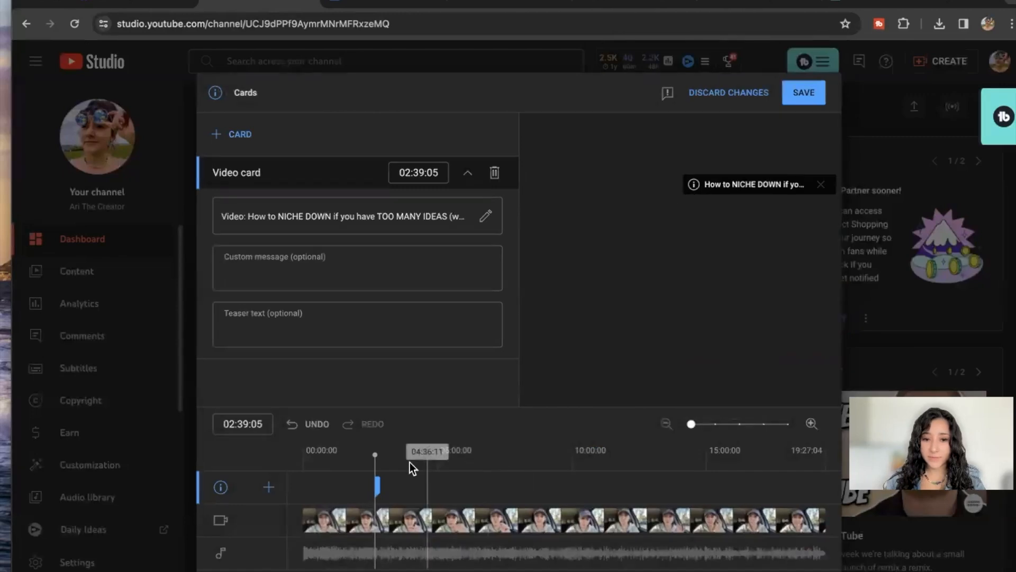
{"action": "left_click", "coordinate": [370, 484]}
{"action": "left_click", "coordinate": [377, 482]}
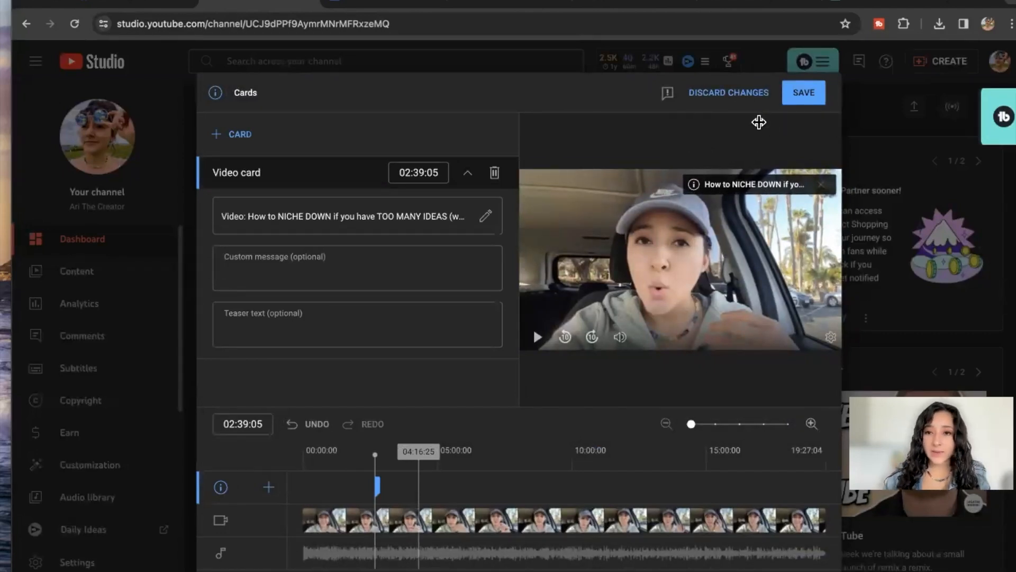
{"action": "left_click", "coordinate": [702, 96]}
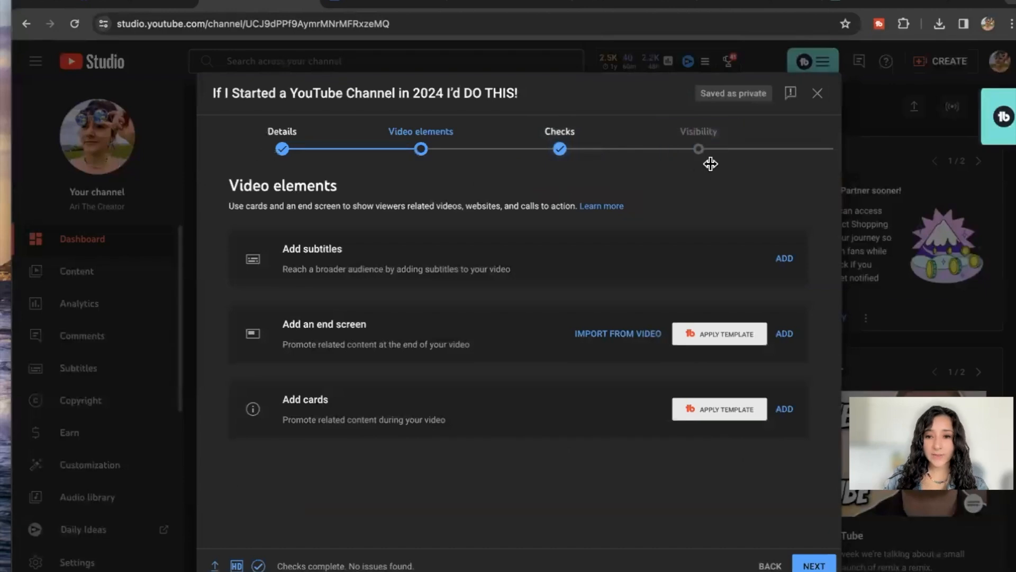
Review the copyright check, and examine the save, publish and schedule options in the Visibility stage.
{"action": "left_click", "coordinate": [561, 134]}
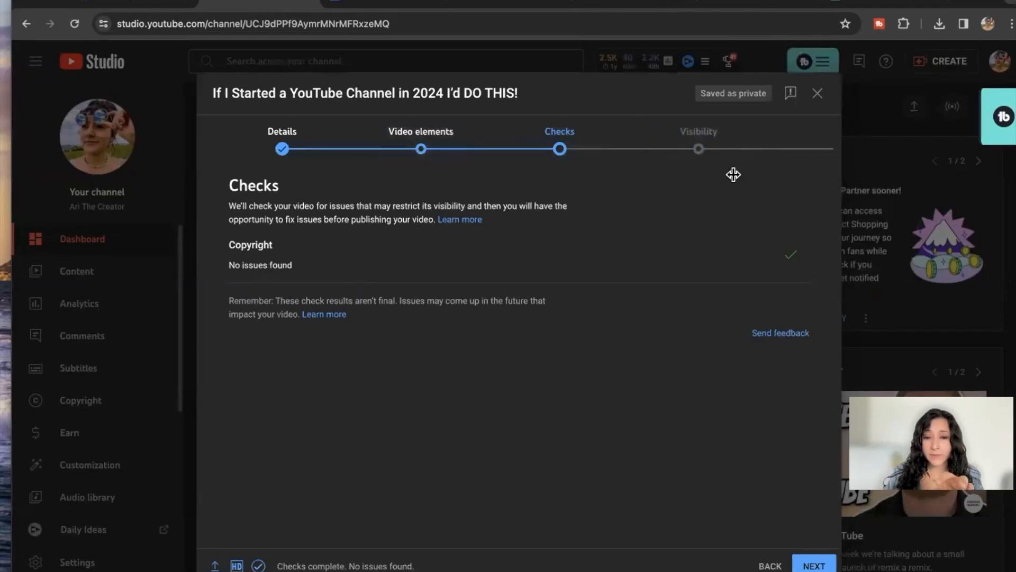
{"action": "left_click", "coordinate": [702, 141]}
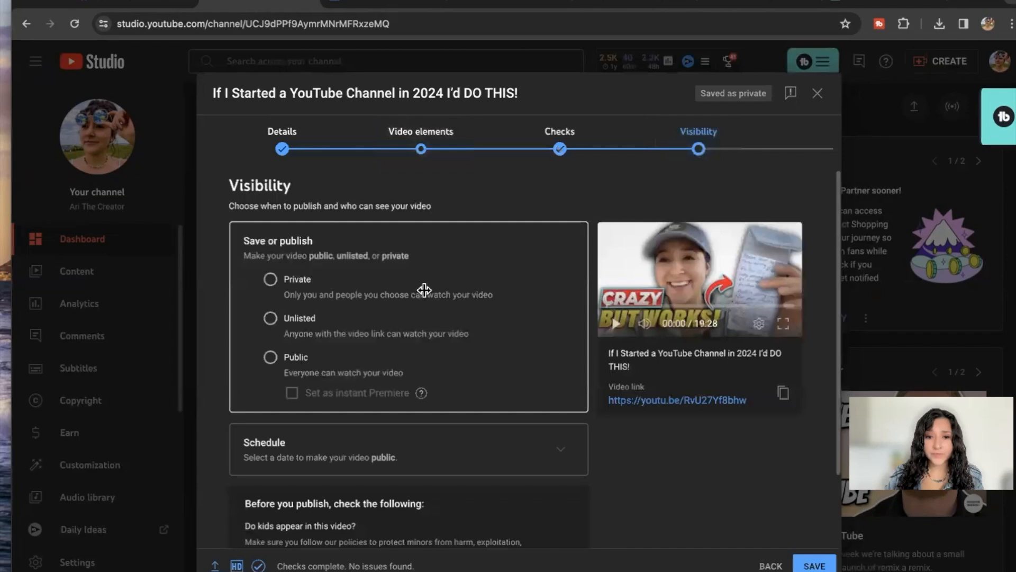
{"action": "scroll", "coordinate": [490, 284], "scroll_direction": "down", "scroll_amount": 2}
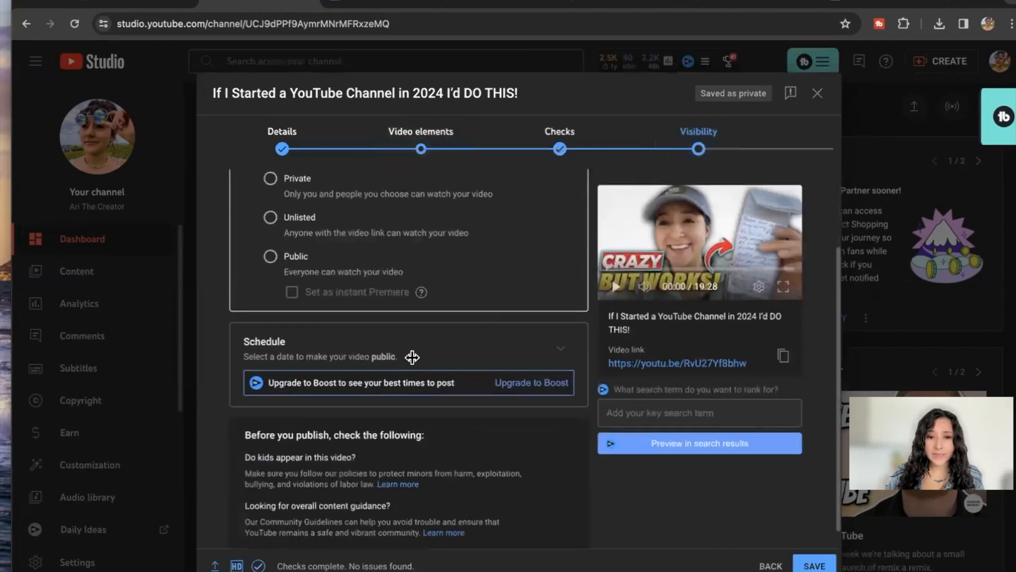
{"action": "scroll", "coordinate": [408, 357], "scroll_direction": "down", "scroll_amount": 1}
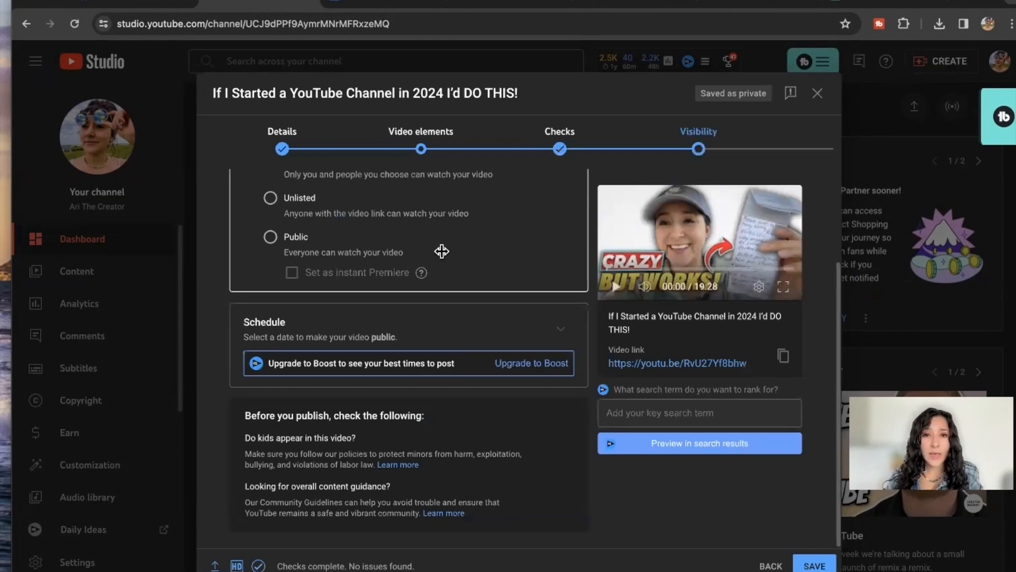
{"action": "scroll", "coordinate": [491, 331], "scroll_direction": "up", "scroll_amount": 1}
{"action": "scroll", "coordinate": [492, 331], "scroll_direction": "up", "scroll_amount": 2}
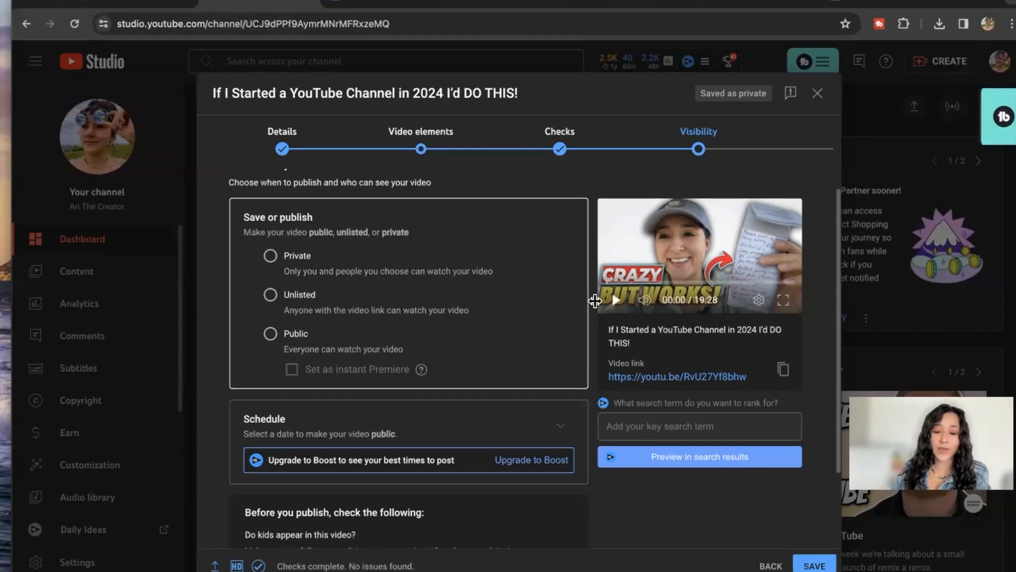
{"action": "scroll", "coordinate": [476, 357], "scroll_direction": "down", "scroll_amount": 1}
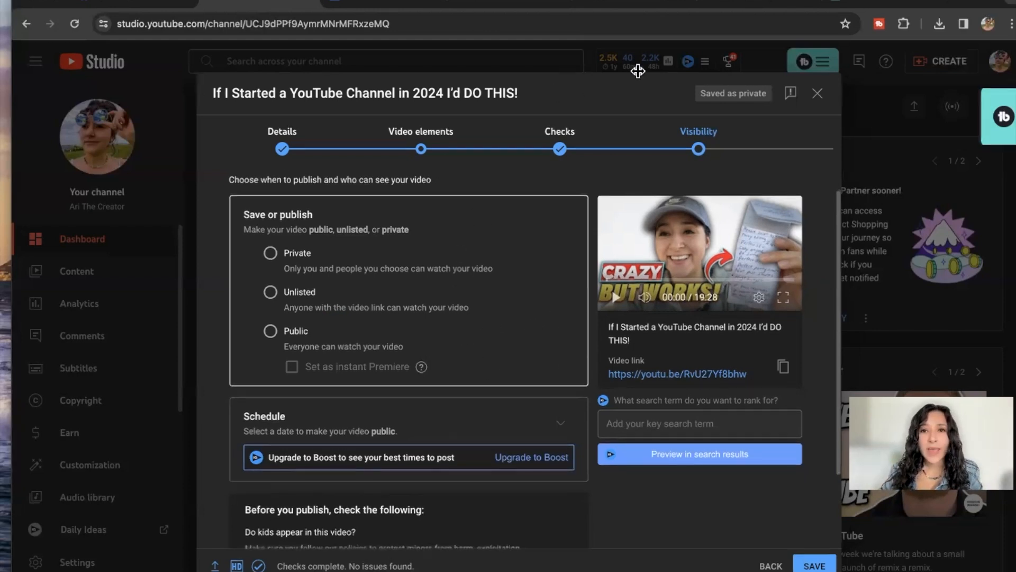
Switch to the channel's audience analytics and examine when viewers are on YouTube alongside the TubeBuddy upload time recommendations.
{"action": "left_click", "coordinate": [738, 9]}
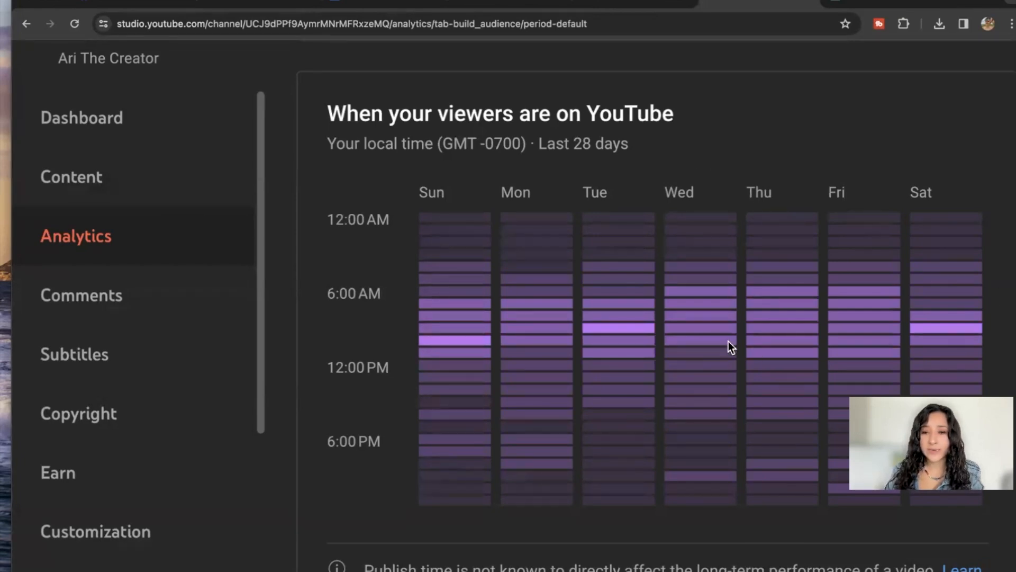
{"action": "mouse_move", "coordinate": [669, 355]}
{"action": "scroll", "coordinate": [669, 356], "scroll_direction": "down", "scroll_amount": 5}
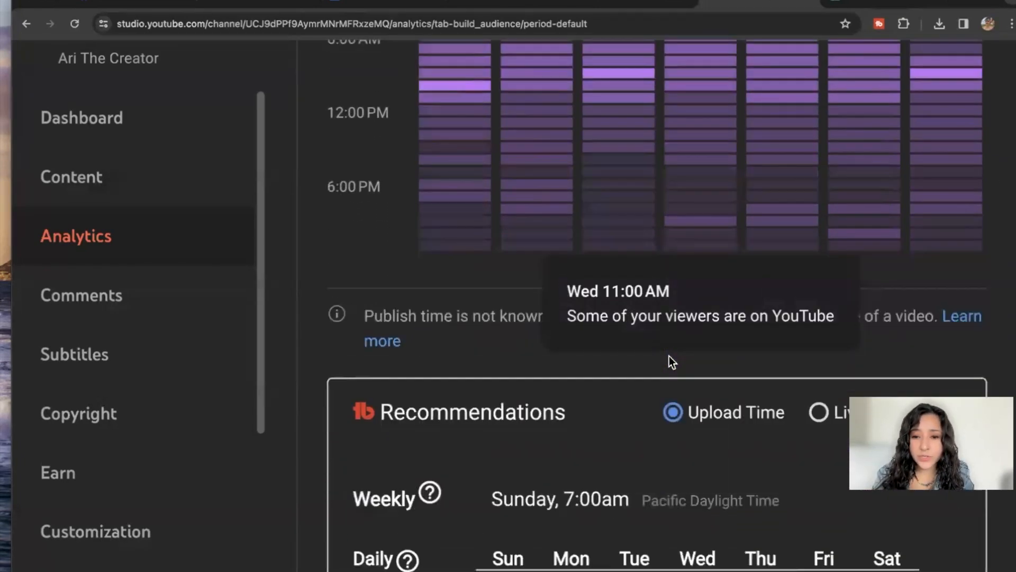
{"action": "scroll", "coordinate": [668, 356], "scroll_direction": "down", "scroll_amount": 5}
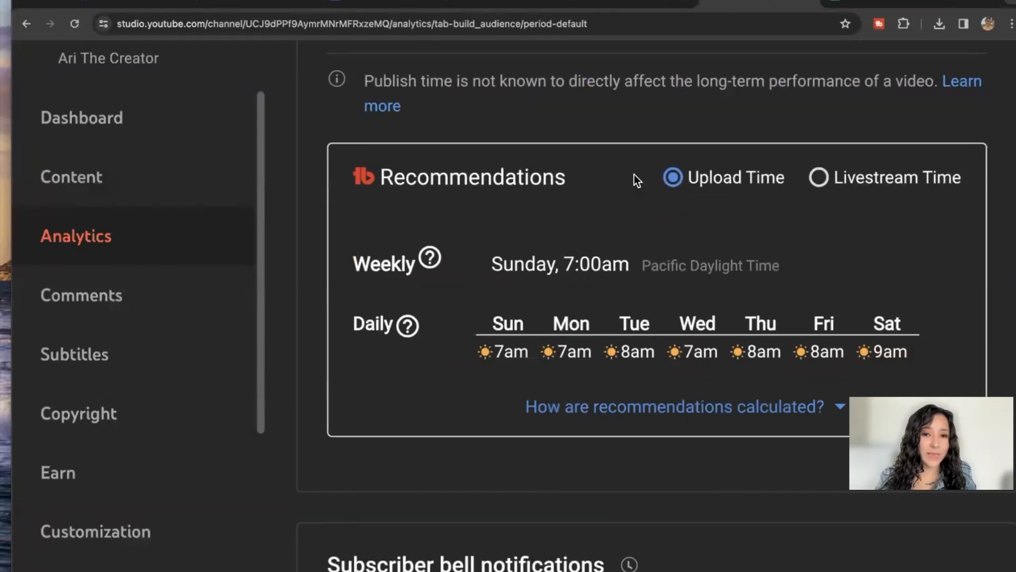
{"action": "scroll", "coordinate": [624, 268], "scroll_direction": "up", "scroll_amount": 8}
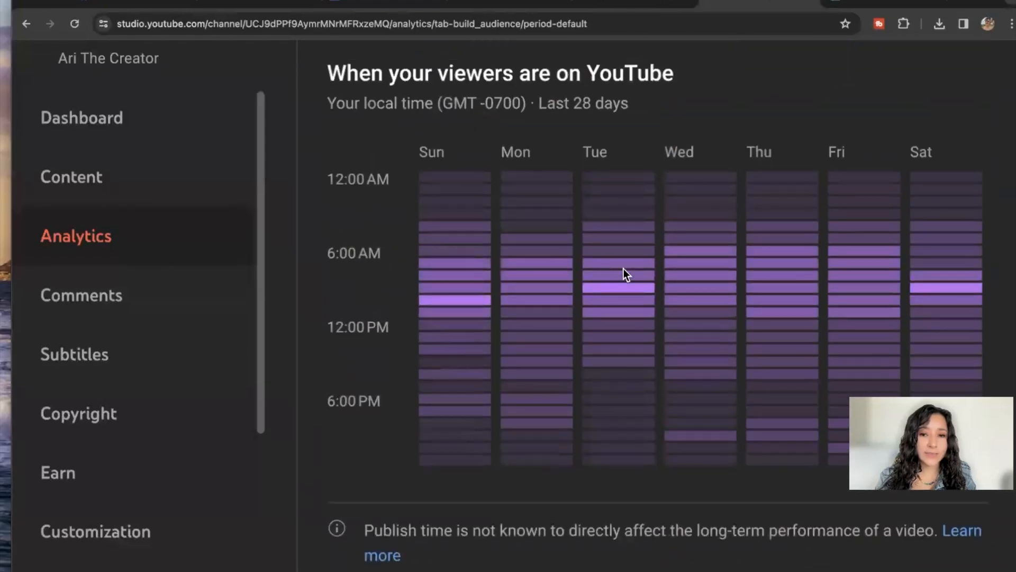
{"action": "scroll", "coordinate": [623, 275], "scroll_direction": "down", "scroll_amount": 1}
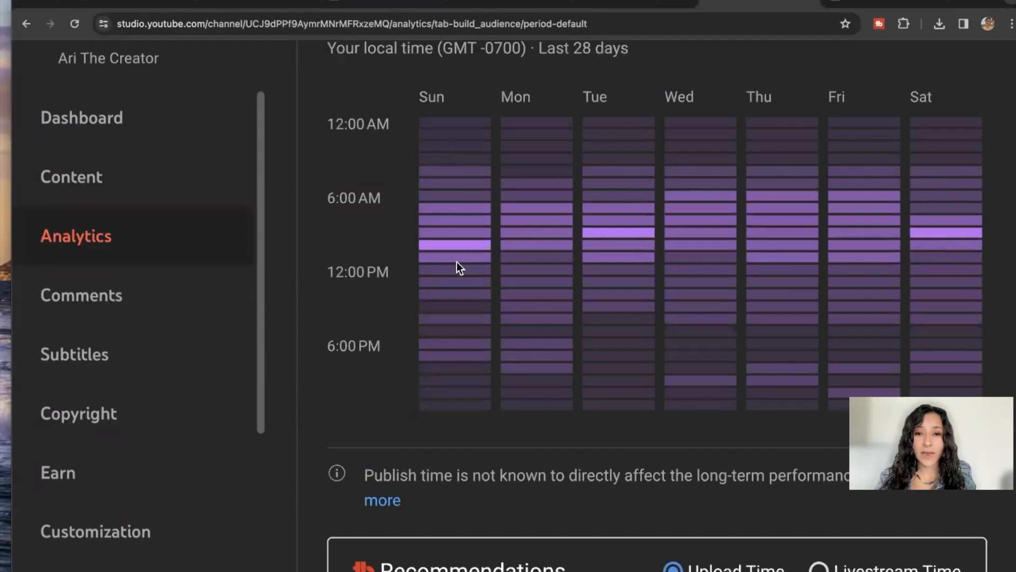
{"action": "scroll", "coordinate": [457, 262], "scroll_direction": "down", "scroll_amount": 5}
{"action": "scroll", "coordinate": [456, 262], "scroll_direction": "up", "scroll_amount": 6}
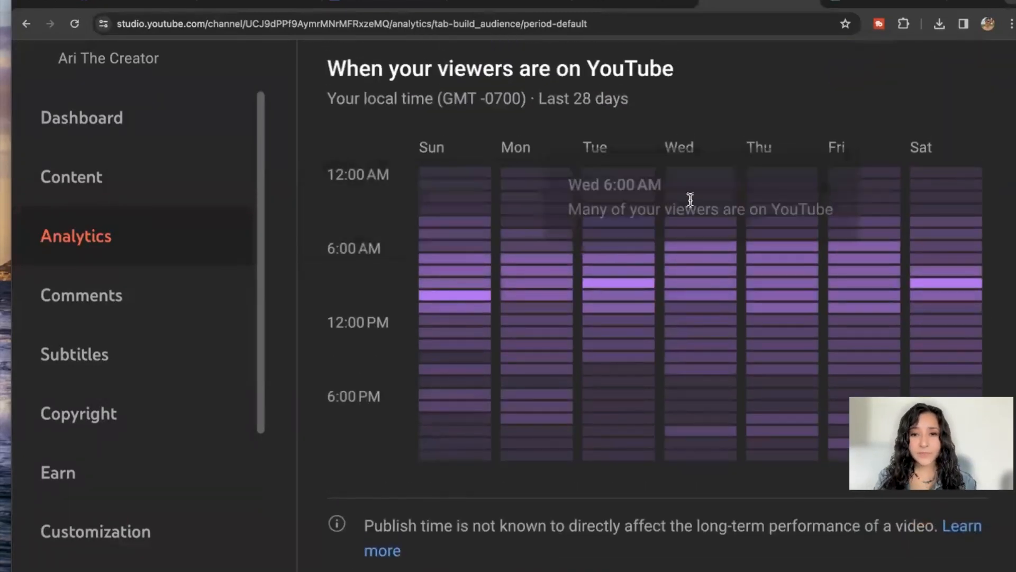
Compare the TubeBuddy weekly and daily recommendations for Livestream Time and Upload Time.
{"action": "scroll", "coordinate": [690, 199], "scroll_direction": "down", "scroll_amount": 2}
{"action": "left_click", "coordinate": [818, 495]}
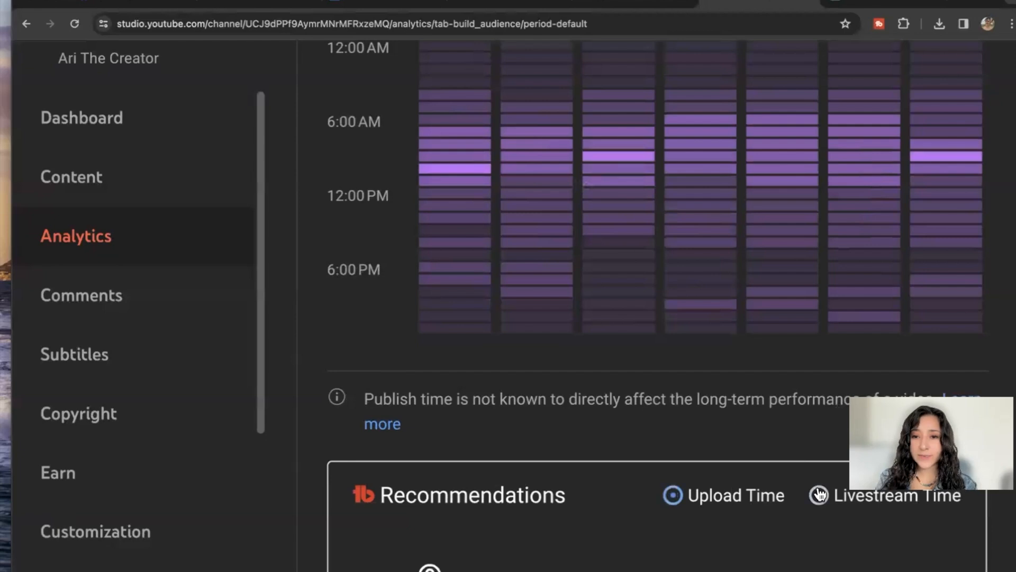
{"action": "scroll", "coordinate": [786, 382], "scroll_direction": "up", "scroll_amount": 4}
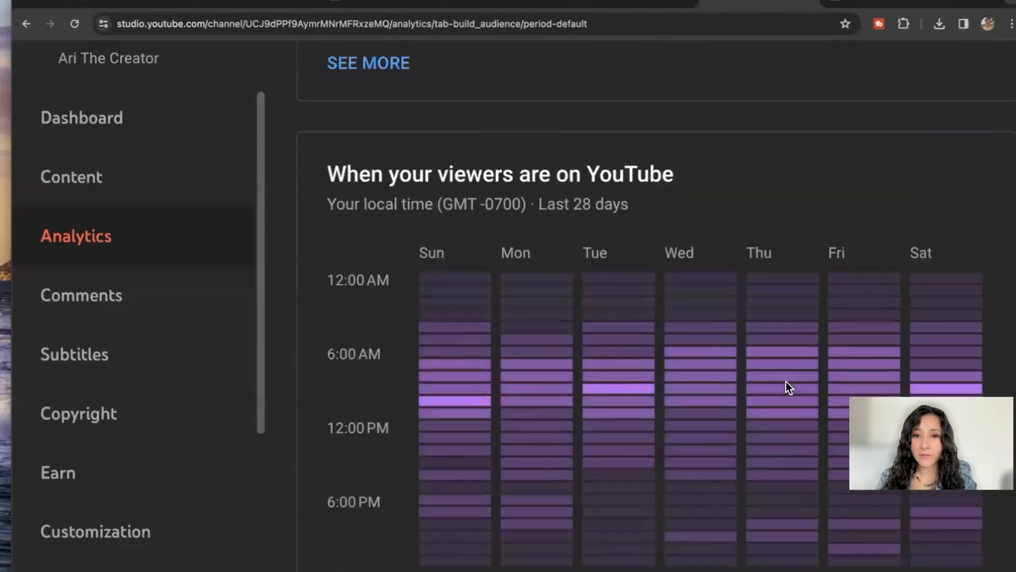
{"action": "scroll", "coordinate": [785, 382], "scroll_direction": "down", "scroll_amount": 4}
{"action": "scroll", "coordinate": [786, 381], "scroll_direction": "down", "scroll_amount": 4}
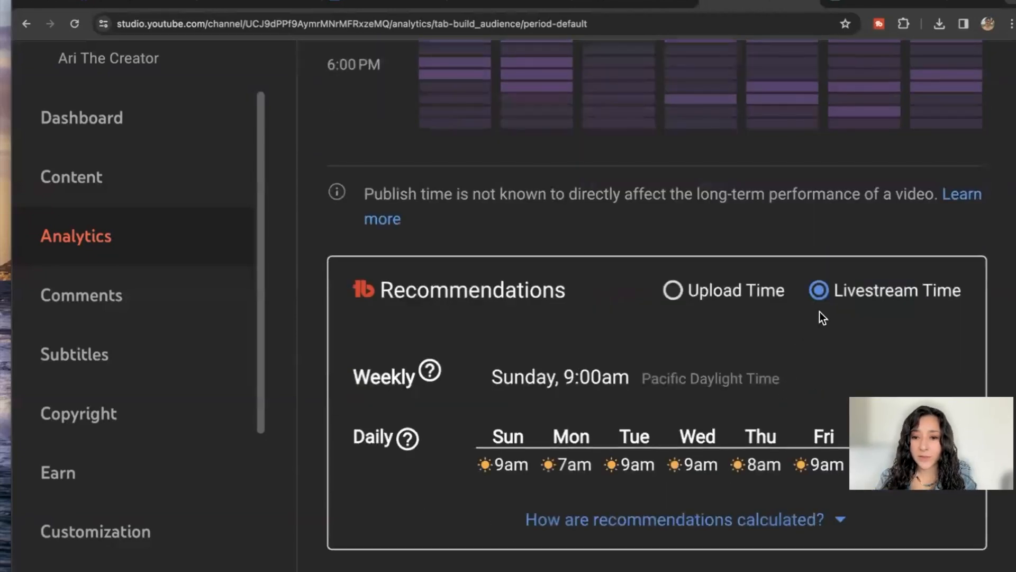
{"action": "left_click", "coordinate": [673, 294]}
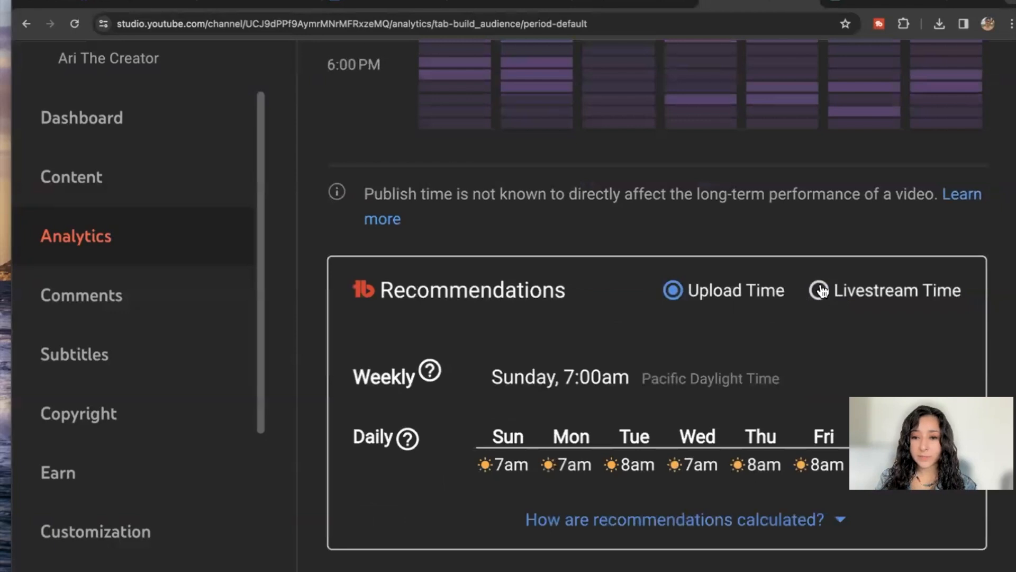
{"action": "left_click", "coordinate": [820, 292]}
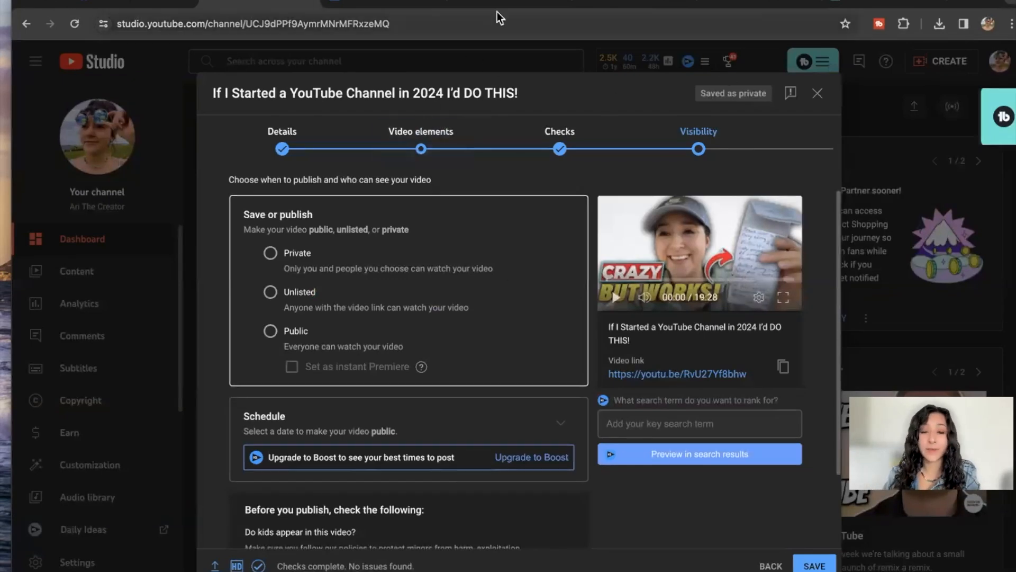
Review the YouTube video checklist in Canva, and return to the Details stage of the upload in YouTube Studio.
{"action": "left_click", "coordinate": [156, 5]}
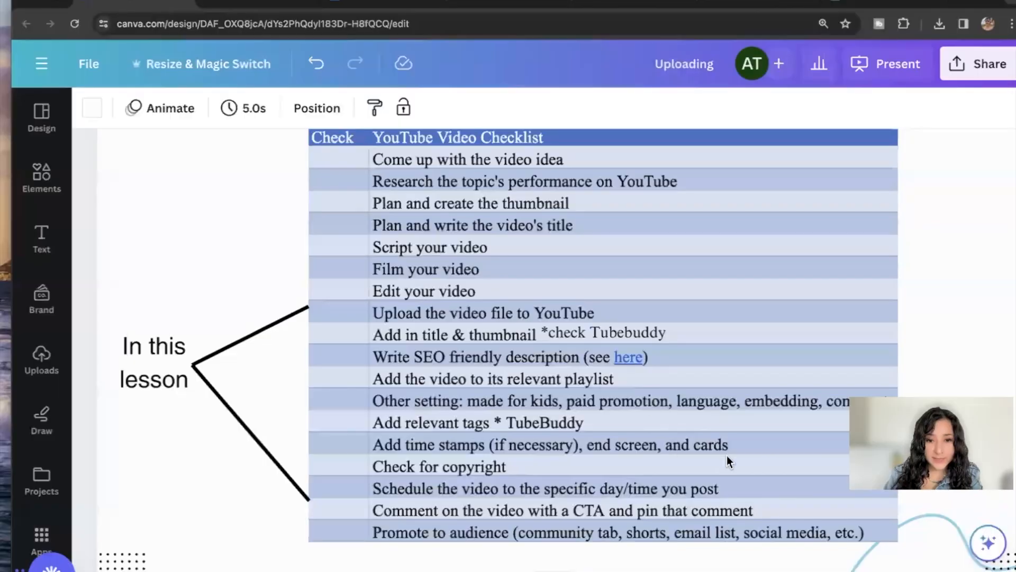
{"action": "scroll", "coordinate": [609, 458], "scroll_direction": "down", "scroll_amount": 1}
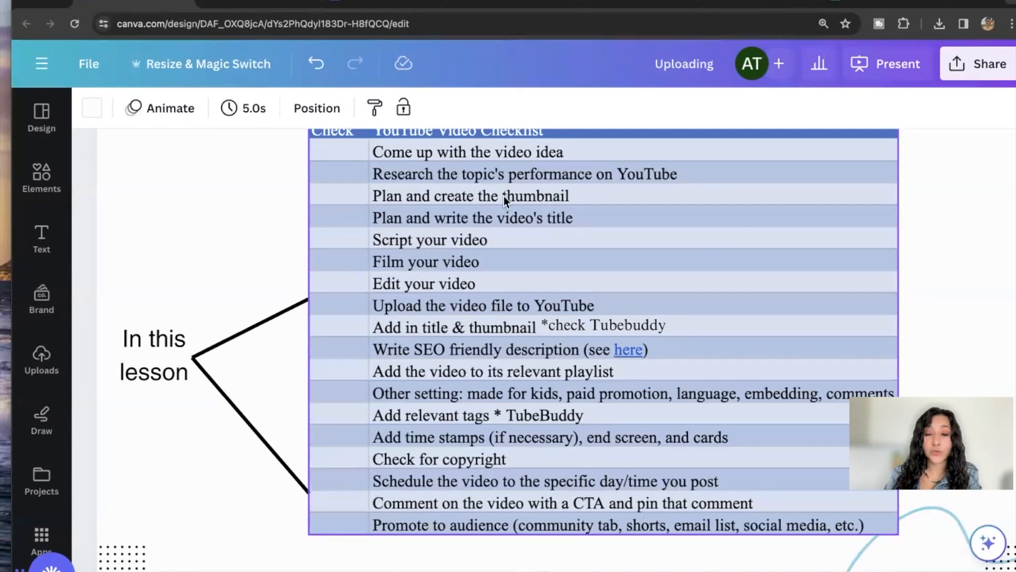
{"action": "left_click", "coordinate": [247, 8]}
{"action": "left_click", "coordinate": [282, 146]}
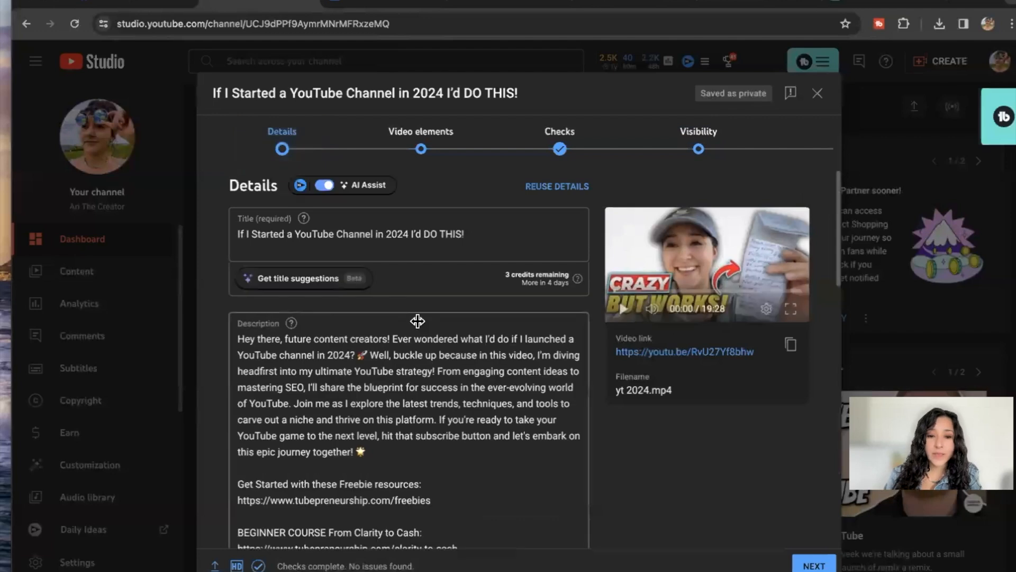
Highlight the "BEGINNER COURSE From Clarity to Cash" heading and its link in the video description.
{"action": "scroll", "coordinate": [418, 321], "scroll_direction": "down", "scroll_amount": 4}
{"action": "scroll", "coordinate": [417, 321], "scroll_direction": "up", "scroll_amount": 5}
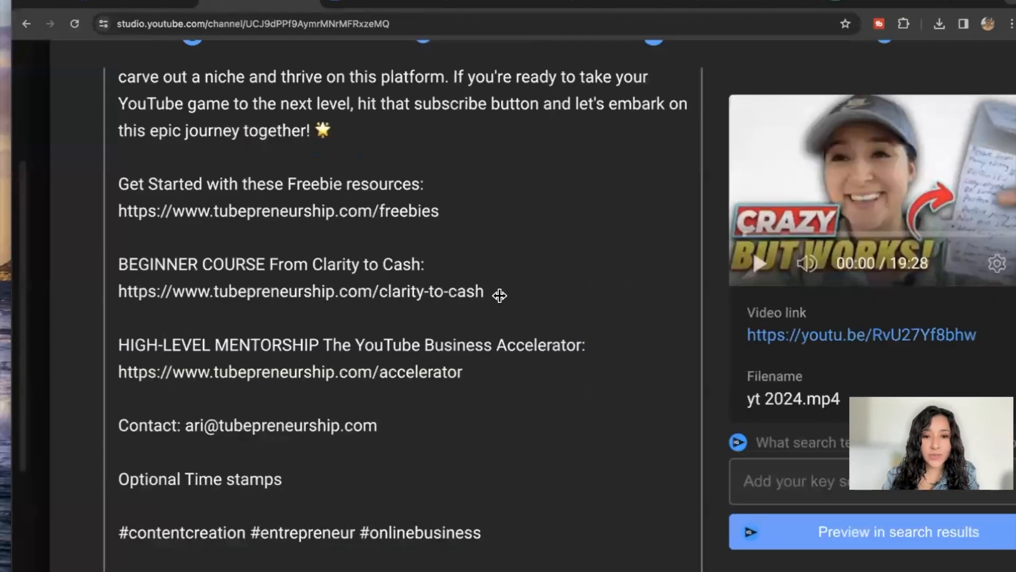
{"action": "left_click", "coordinate": [117, 273]}
{"action": "left_click_drag", "start_coordinate": [489, 291], "coordinate": [117, 264]}
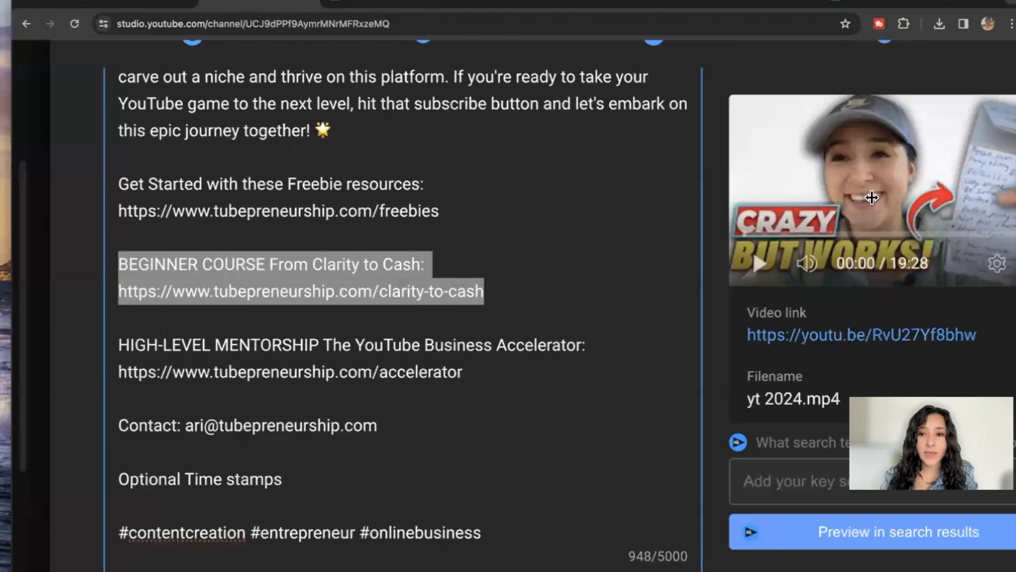